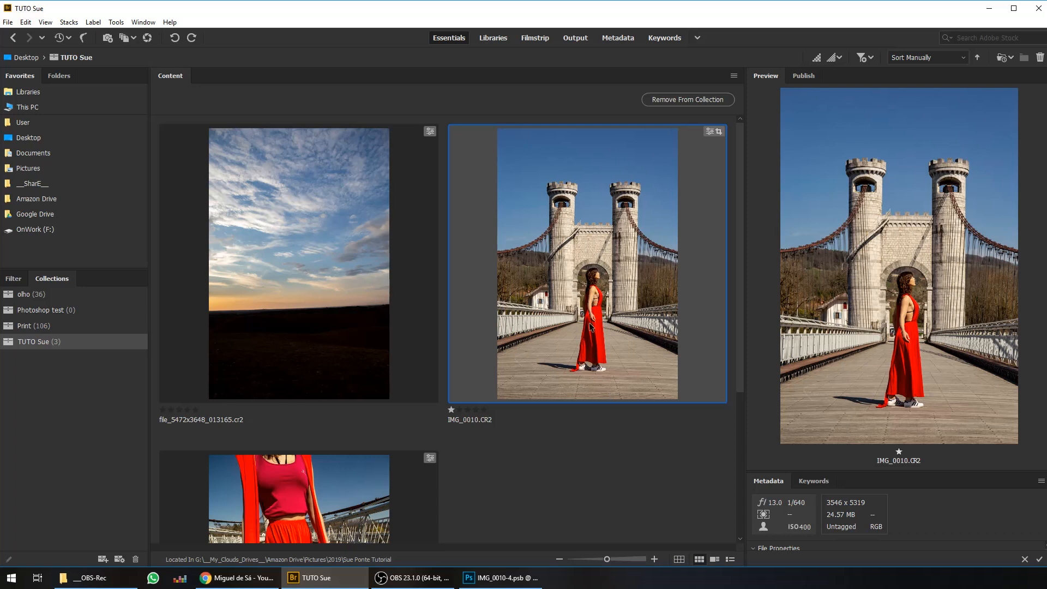
Step: Preview the IMG_0026.CR2, sky and IMG_0010.CR2 raw photos in the TUTO Sue collection
scroll(568, 366, down, 4)
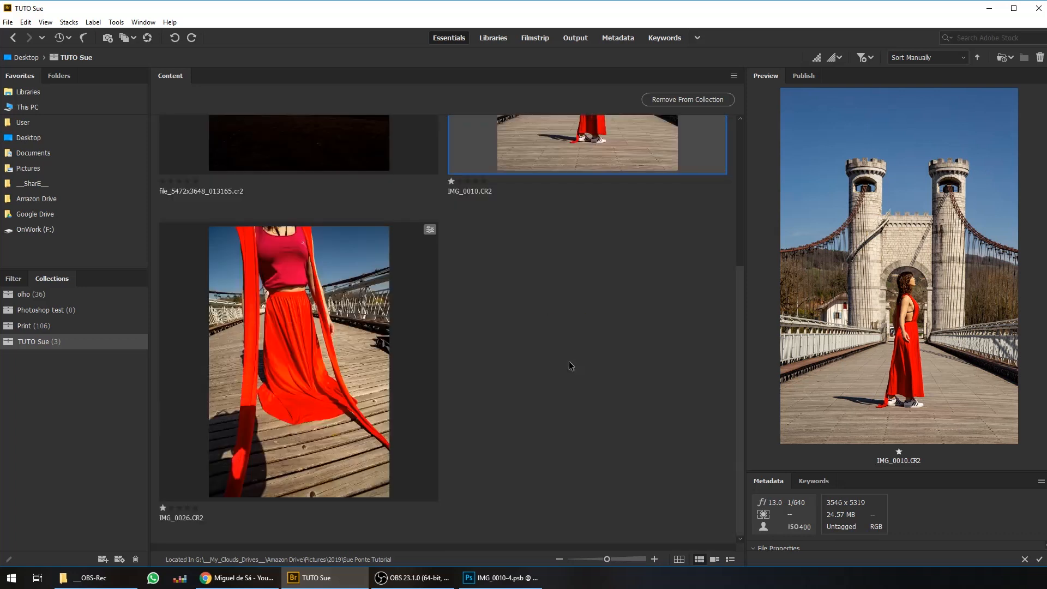
click(307, 358)
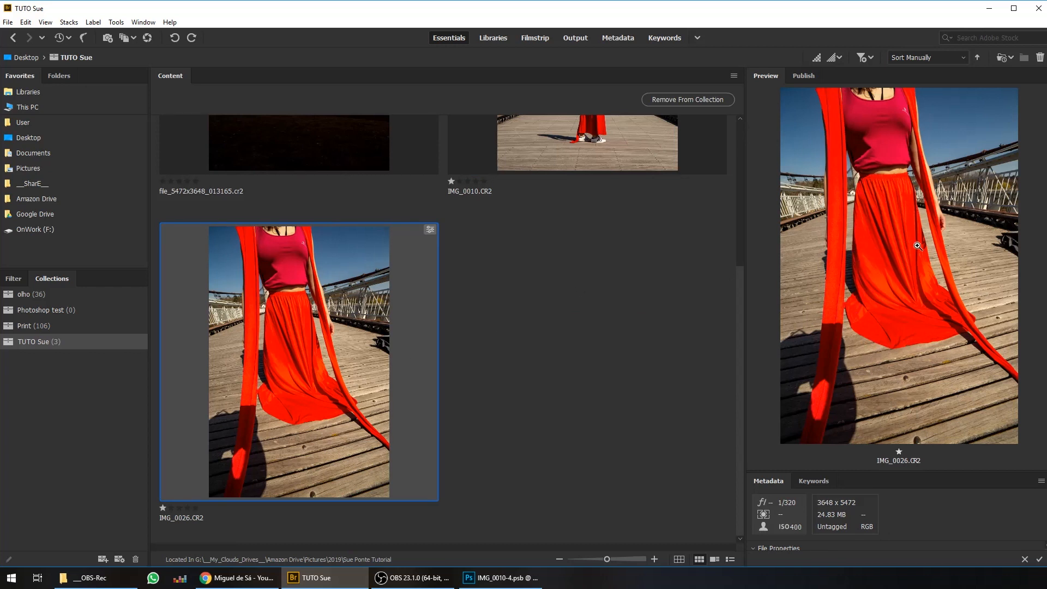
scroll(558, 349, up, 3)
click(558, 349)
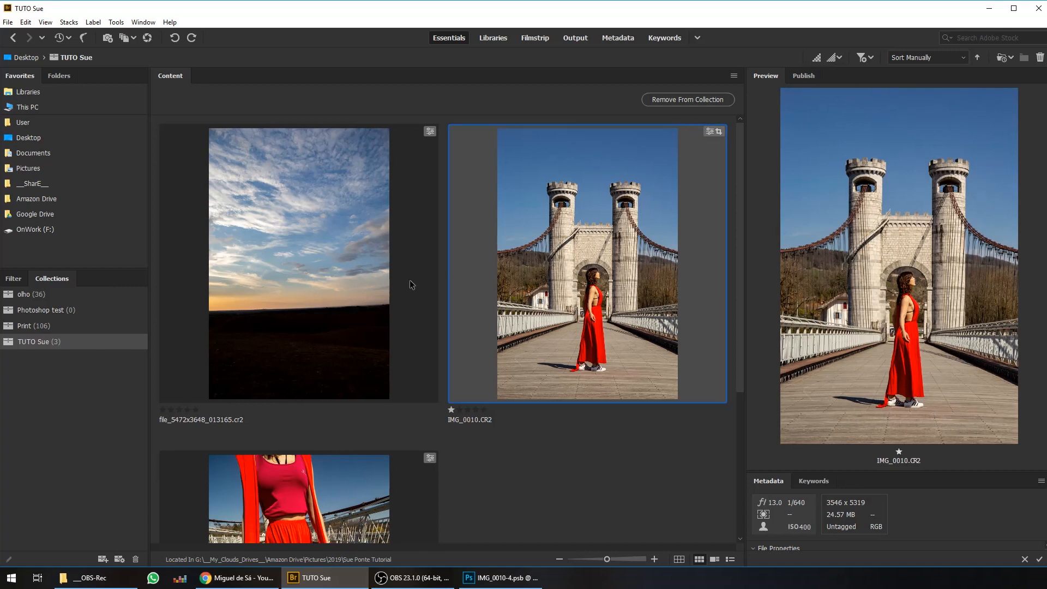
click(315, 257)
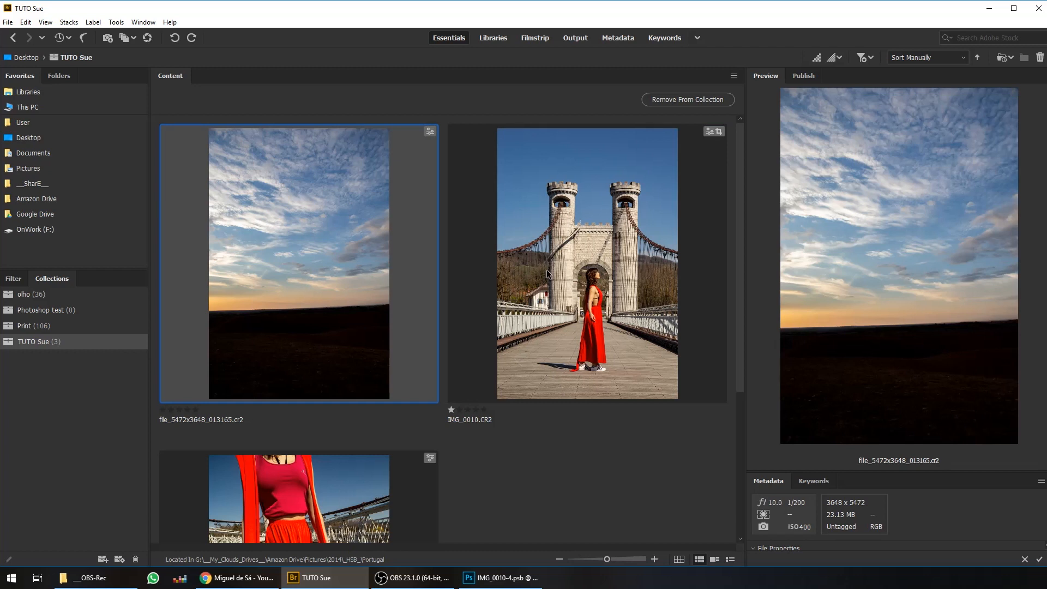
click(633, 265)
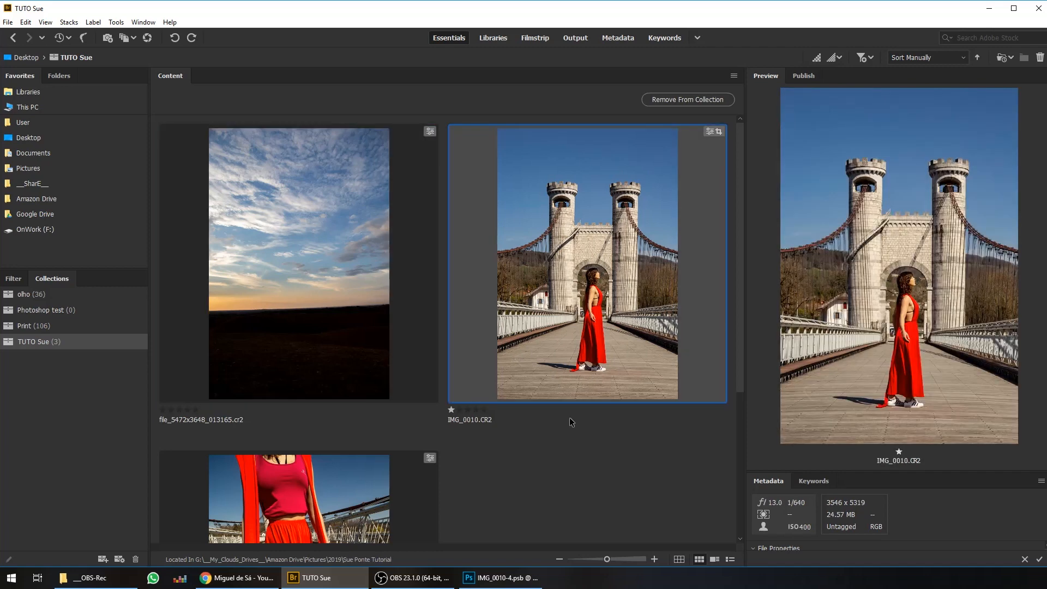
Step: Switch to Photoshop and compare the finished composite with the IMG_0010 layer shown alone, restoring all layers
click(494, 578)
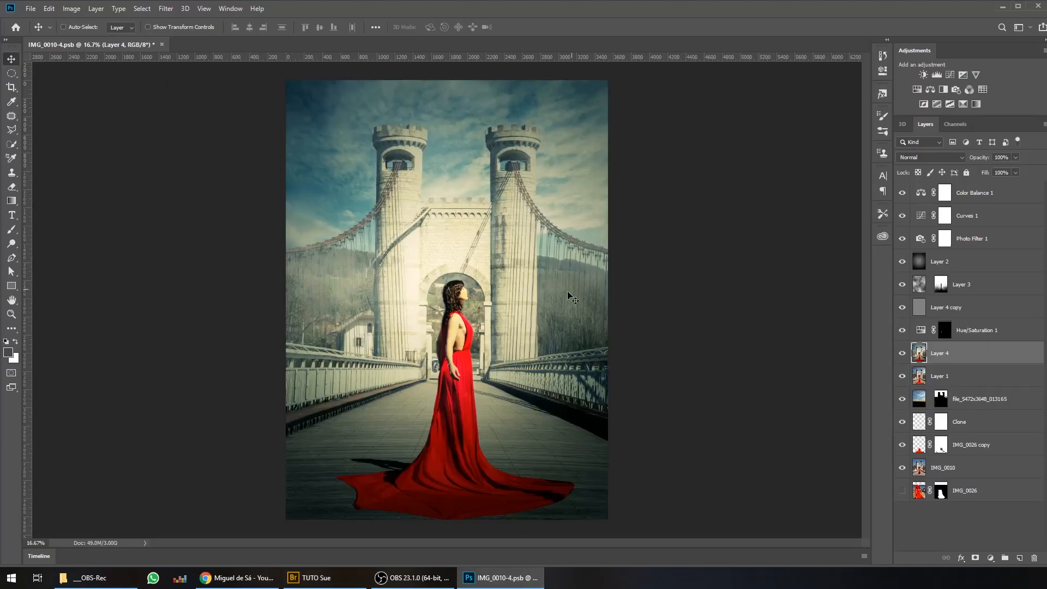
alt+click(902, 468)
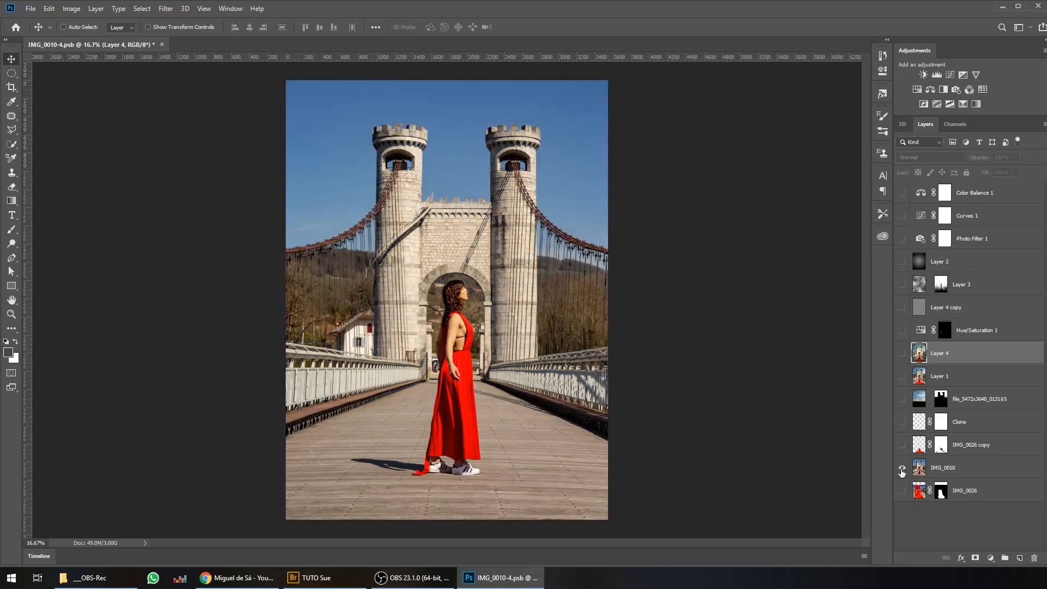
alt+click(902, 468)
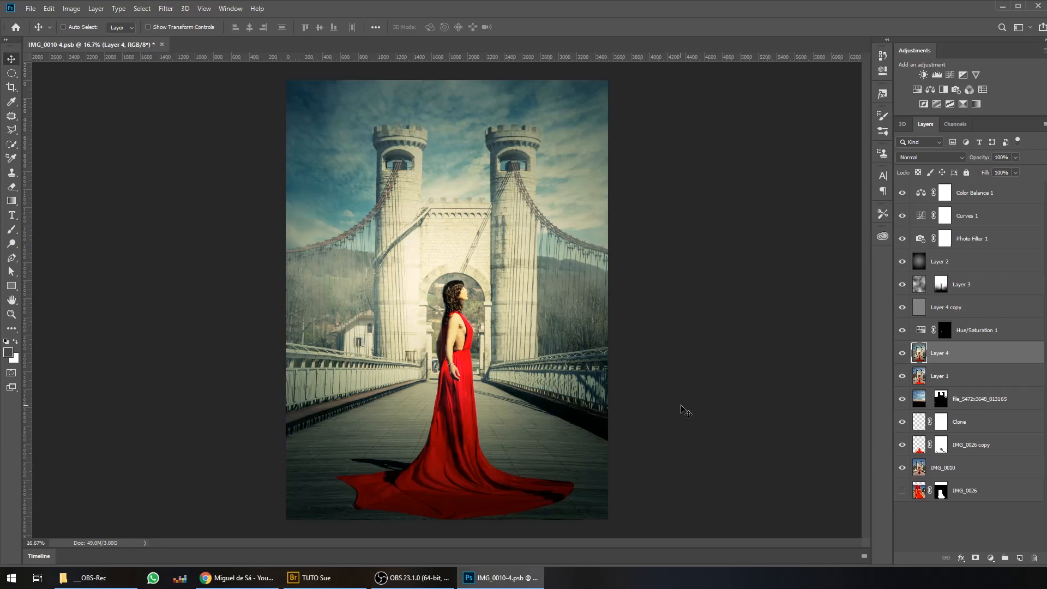
Step: Switch back to Bridge and open all three photos of the TUTO Sue collection in Camera Raw
click(310, 577)
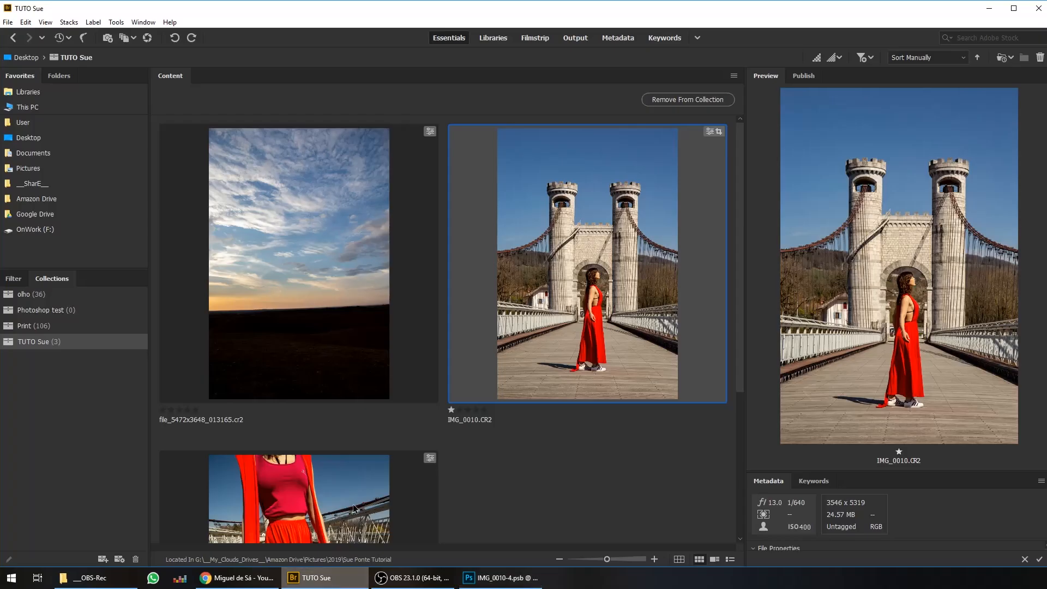
drag(322, 318, 323, 318)
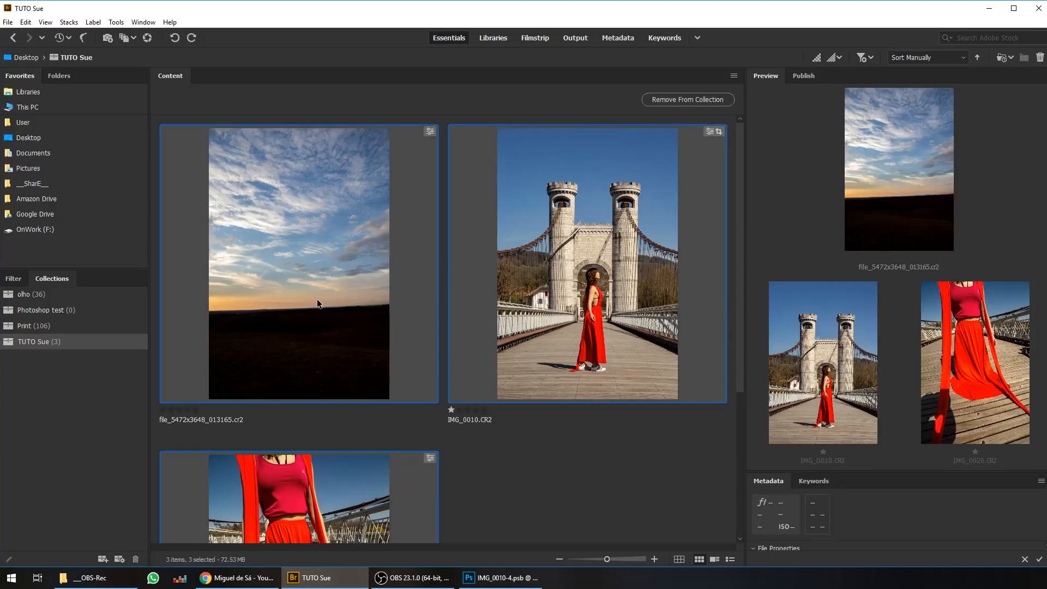
click(148, 38)
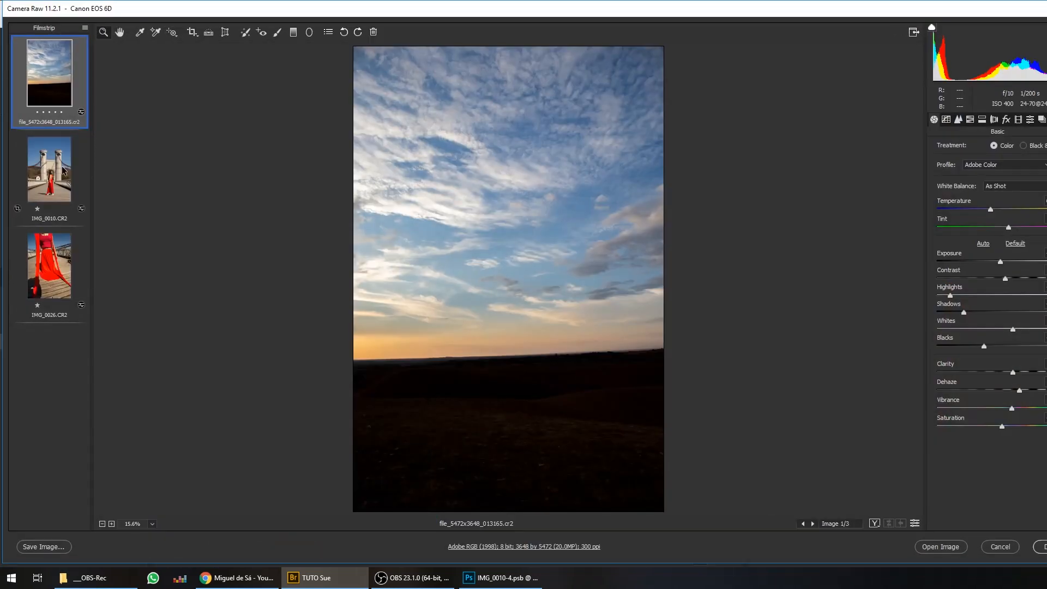
Step: Compare the red dress in IMG_0010.CR2 and IMG_0026.CR2, examining the fabric in IMG_0010.CR2 up close
click(49, 170)
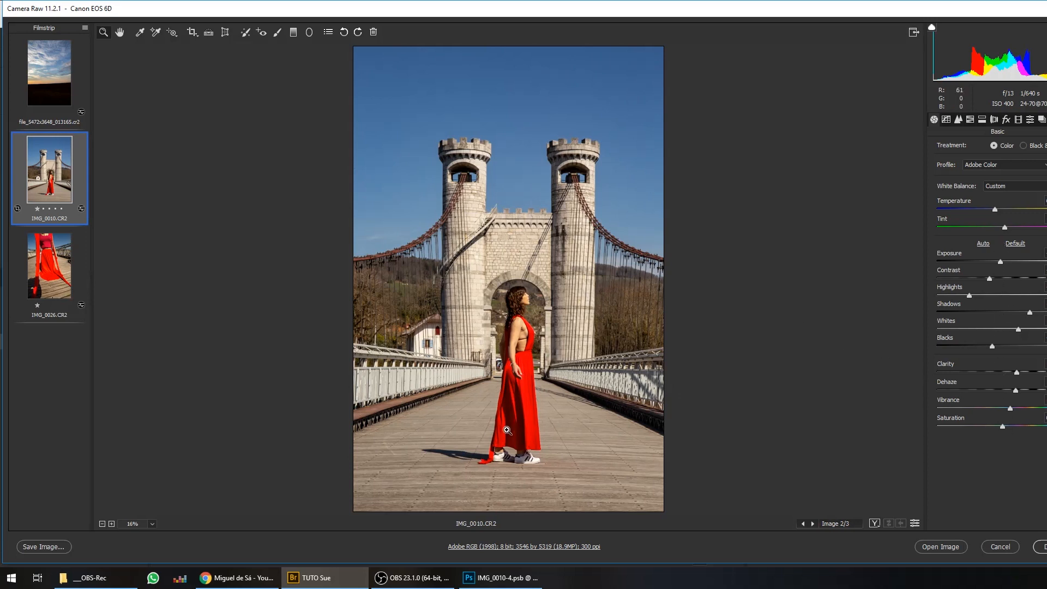
click(39, 263)
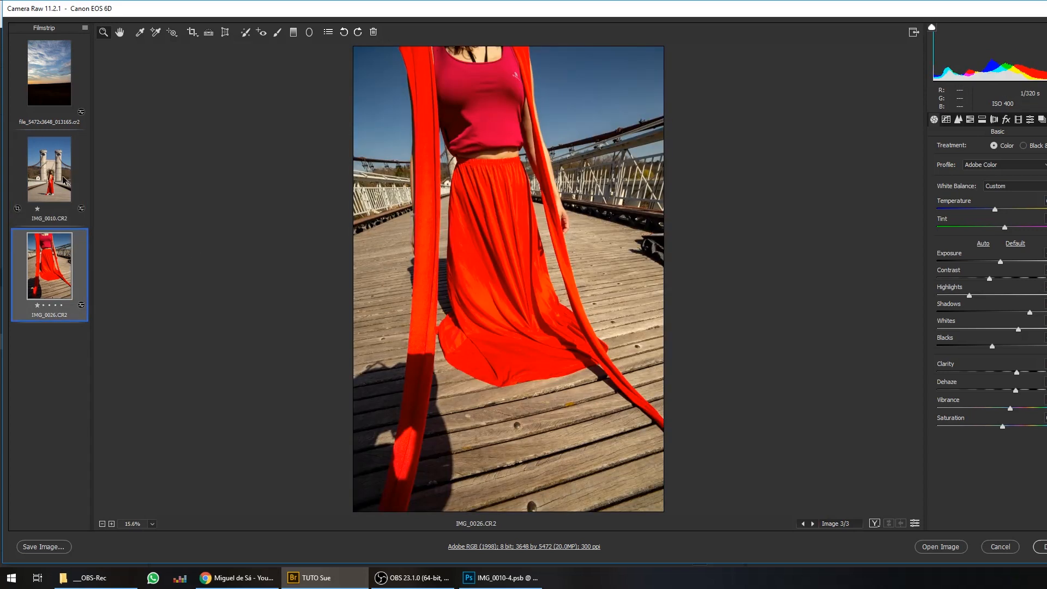
click(48, 166)
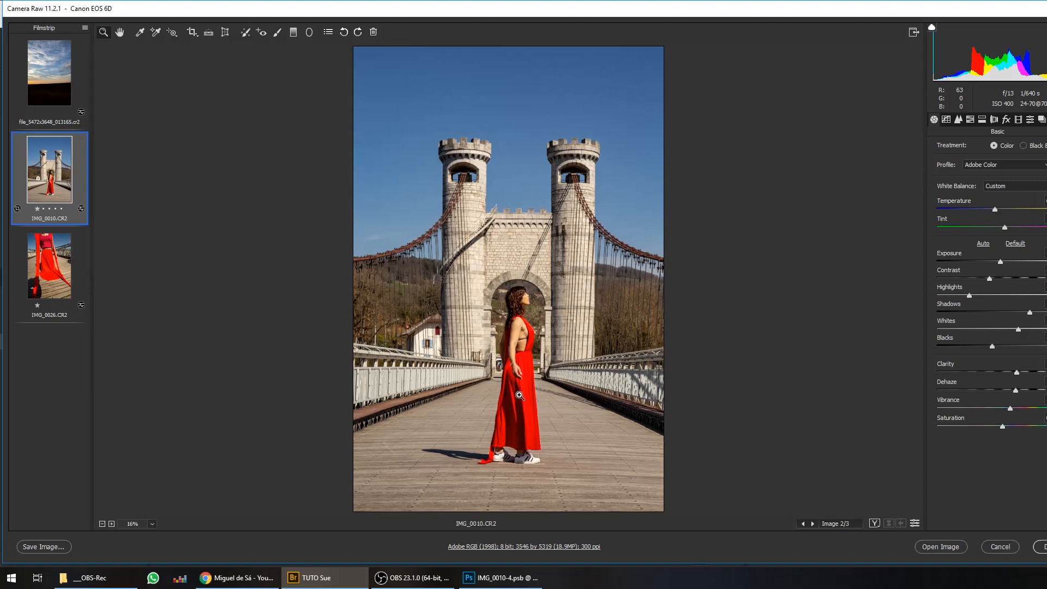
drag(515, 395, 583, 263)
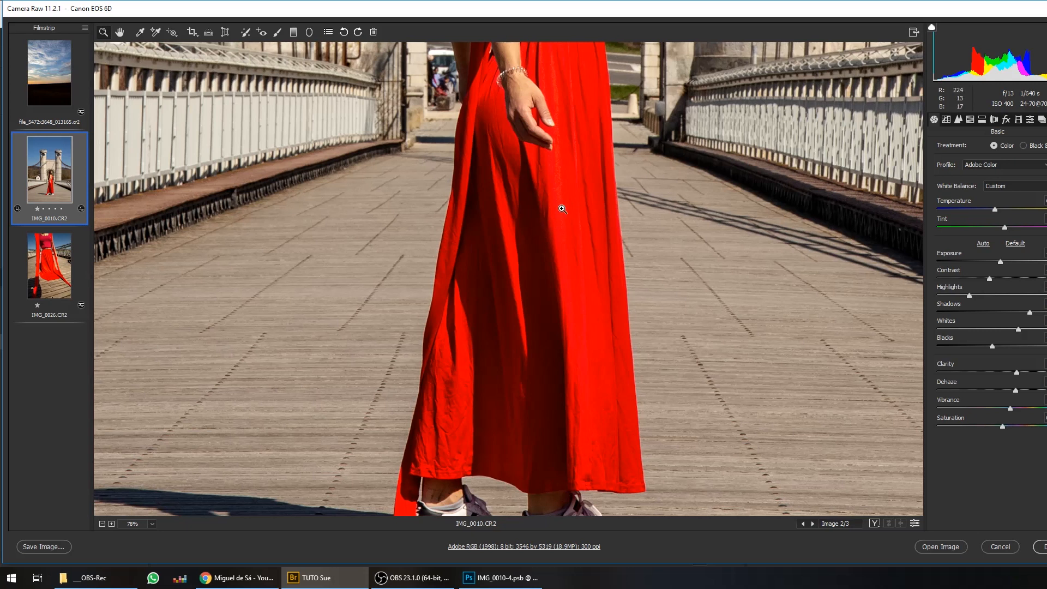
click(39, 257)
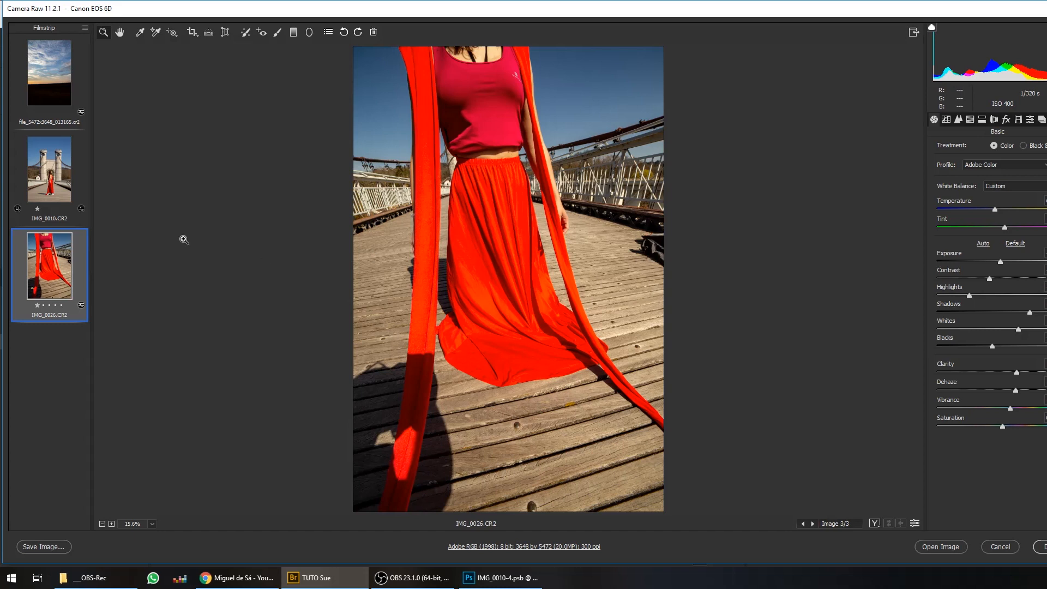
Step: Synchronize the Camera Raw settings of IMG_0010.CR2 and IMG_0026.CR2
click(43, 175)
ctrl+click(55, 256)
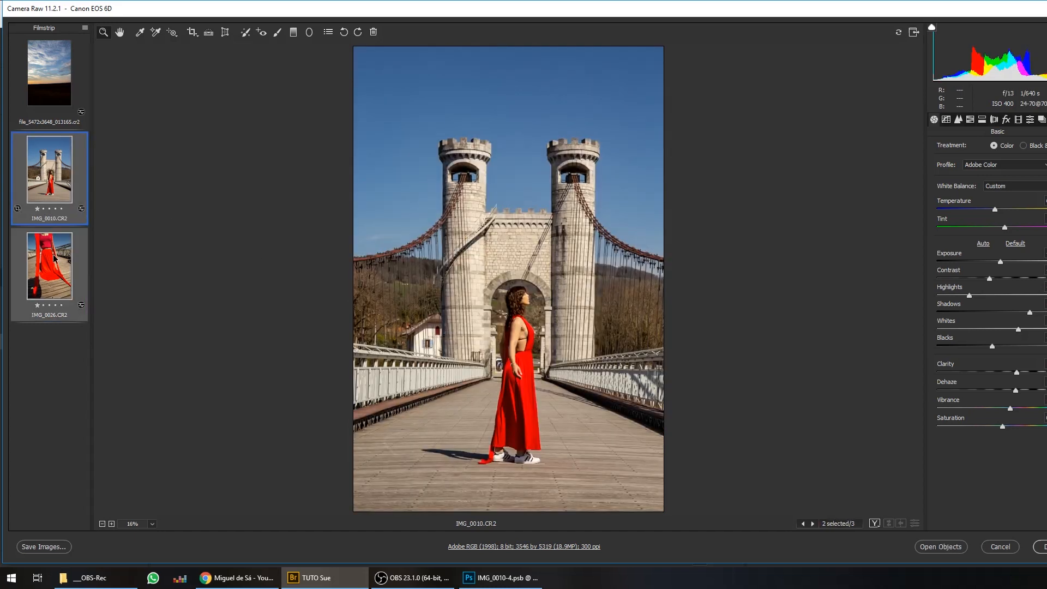
right_click(53, 178)
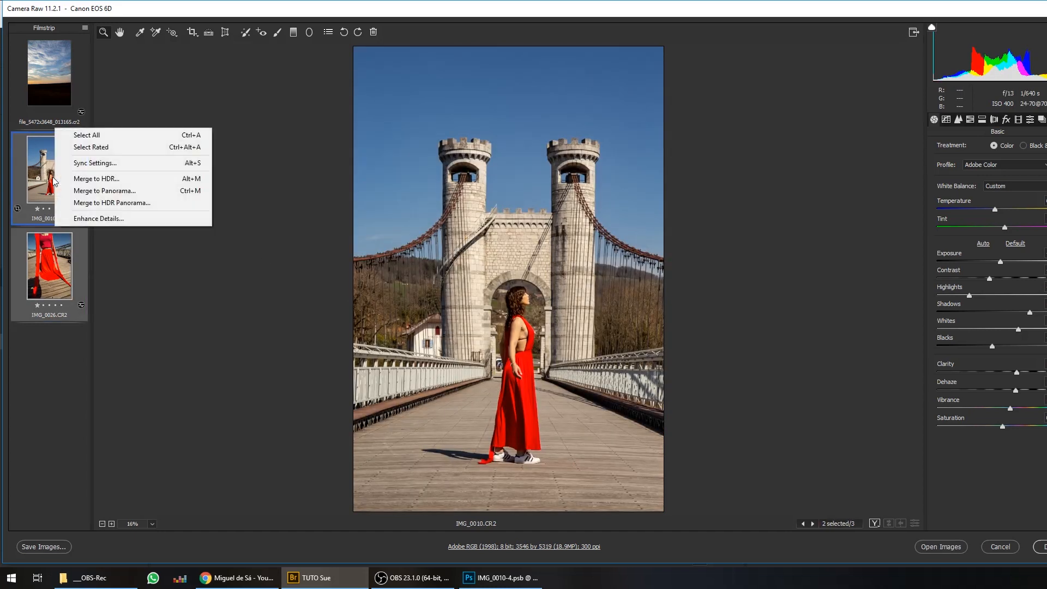
click(95, 163)
click(783, 84)
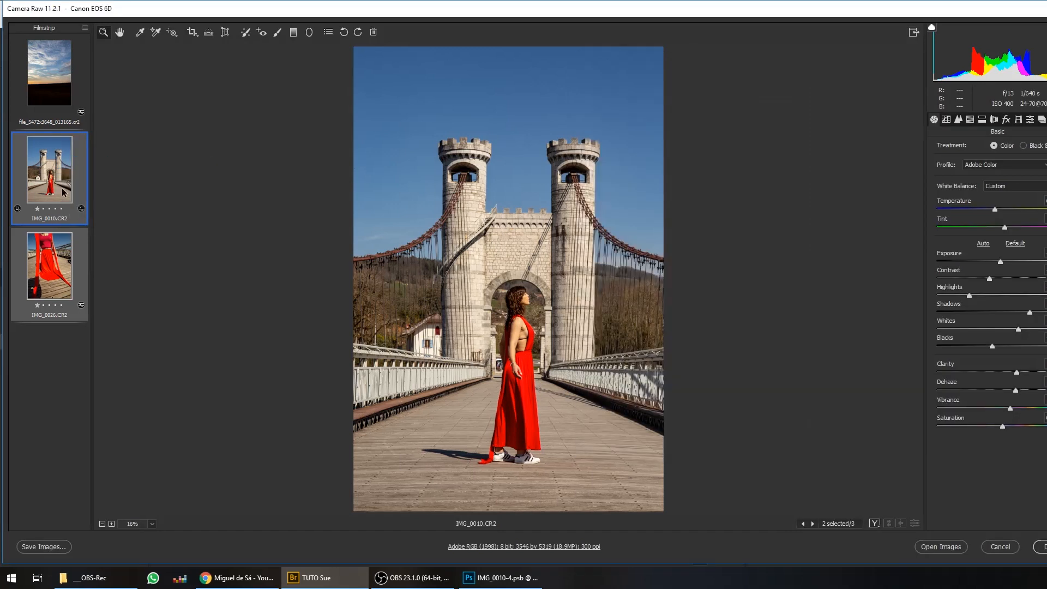
click(160, 227)
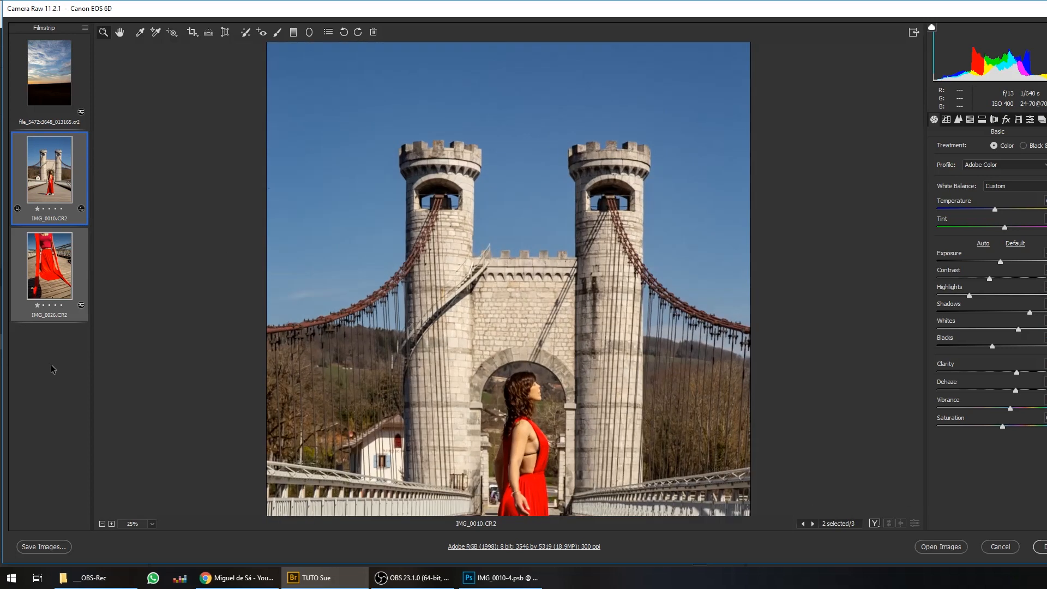
Step: Open all three raw photos in Photoshop as Smart Objects
click(56, 289)
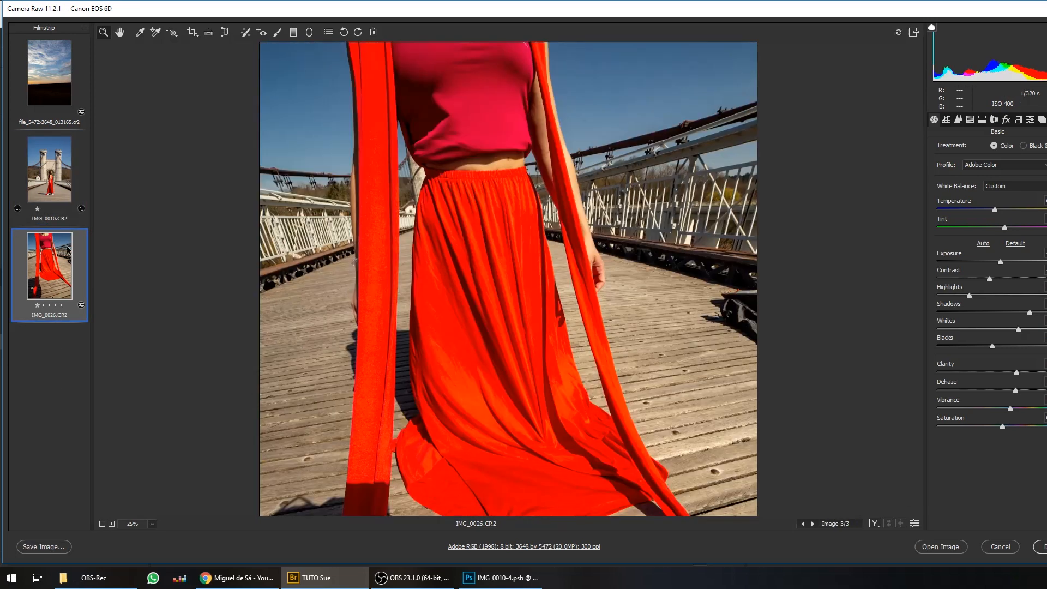
shift+click(55, 88)
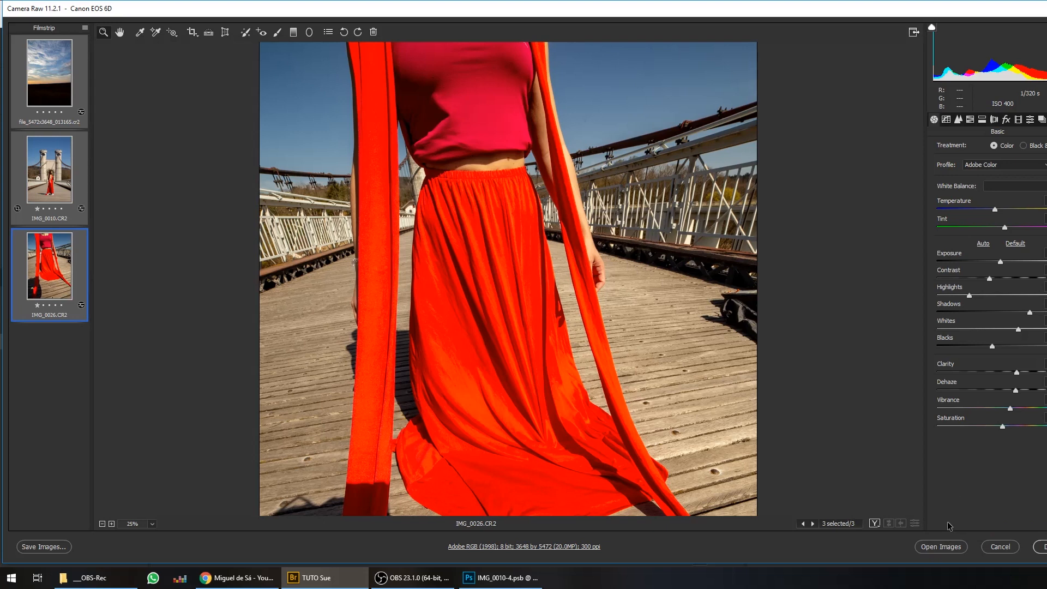
key(shift)
click(936, 547)
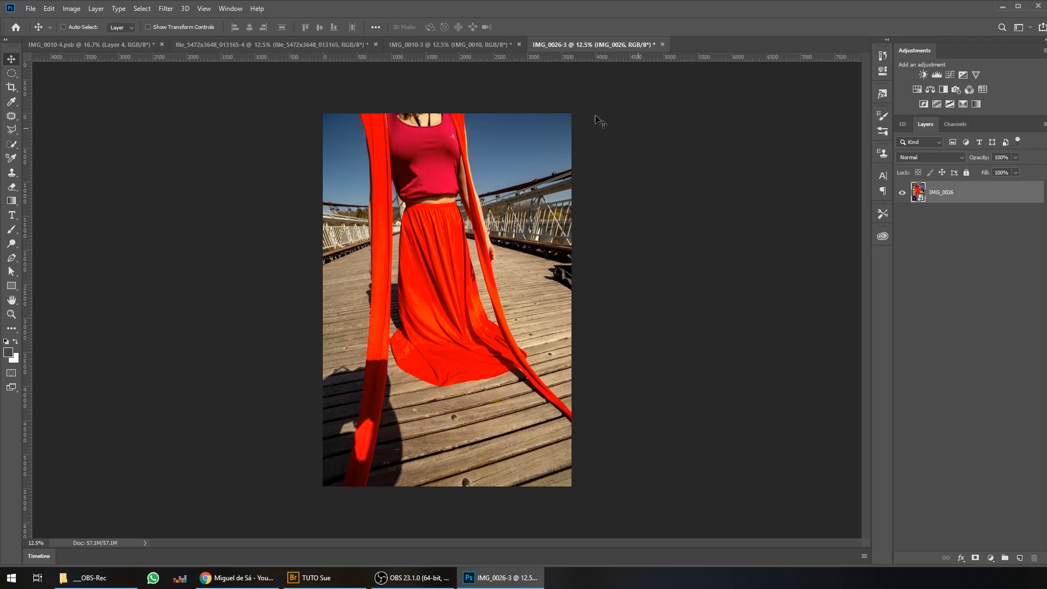
Step: Look at the Camera Raw settings of the IMG_0010 Smart Object and leave them without making changes
click(477, 45)
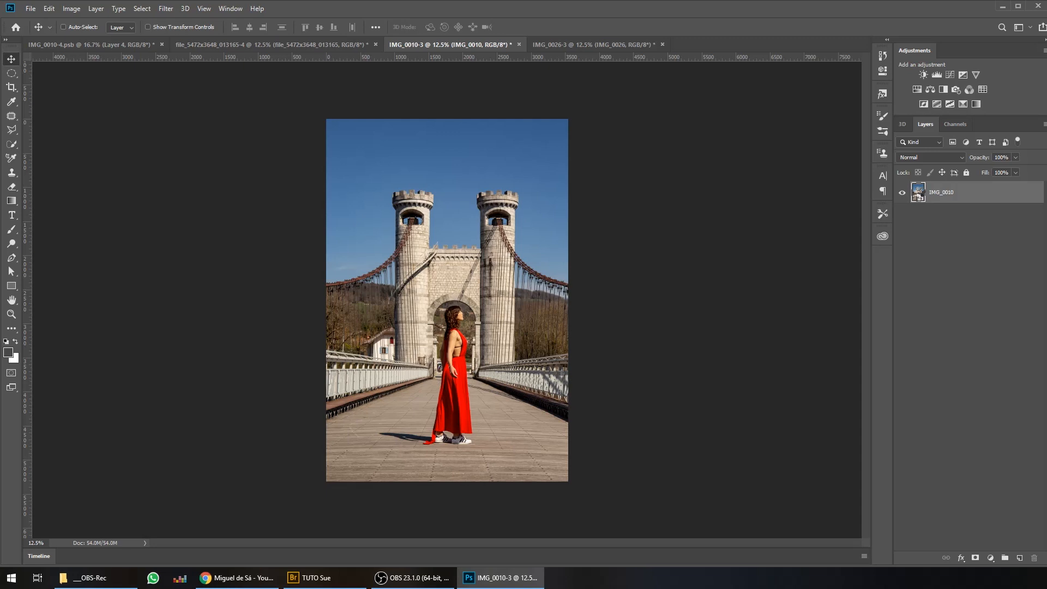
double_click(919, 192)
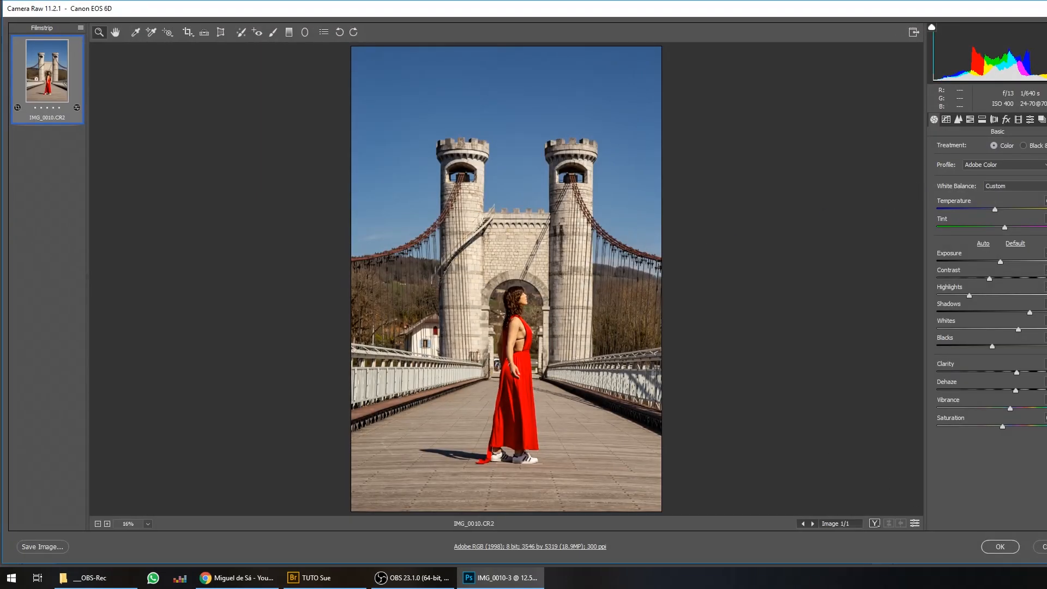
click(1046, 550)
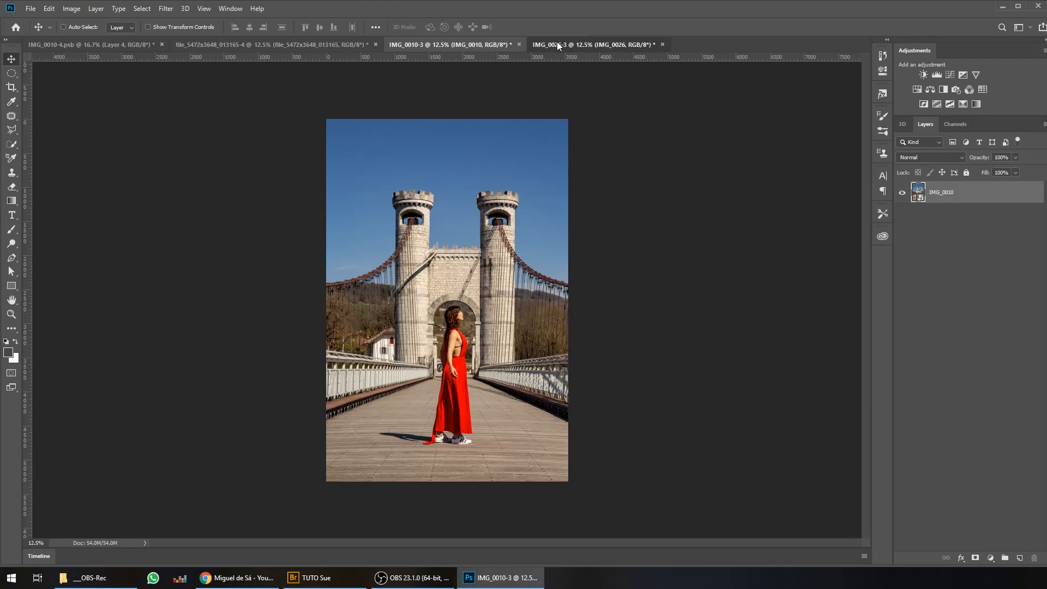
Step: Copy the IMG_0026 and file_5472x3648_013165 layers into the IMG_0010-3 document and close the other documents without saving
click(558, 44)
drag(503, 219, 463, 297)
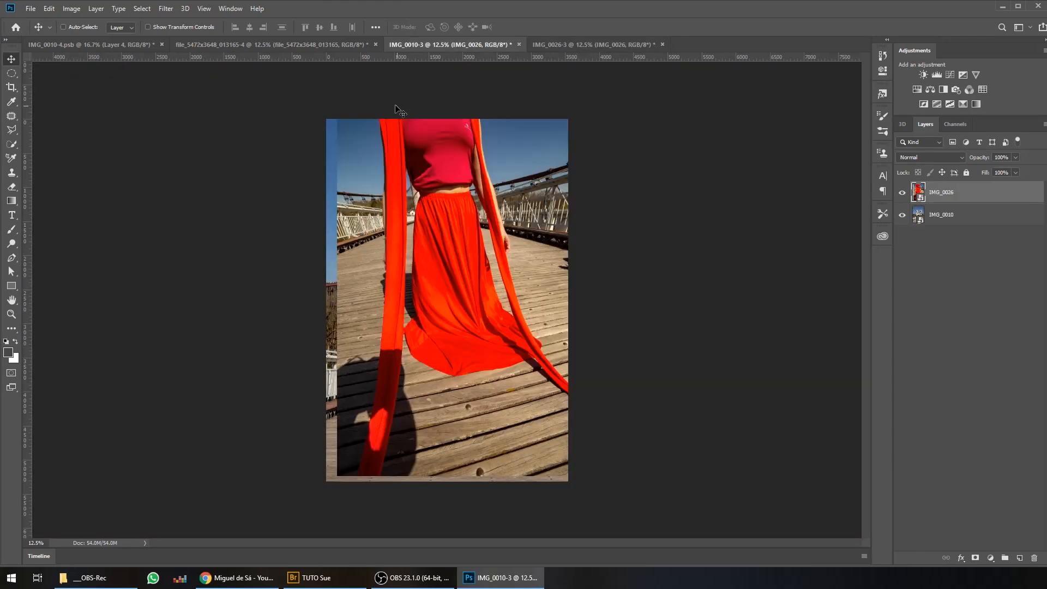
click(333, 45)
drag(448, 231, 454, 259)
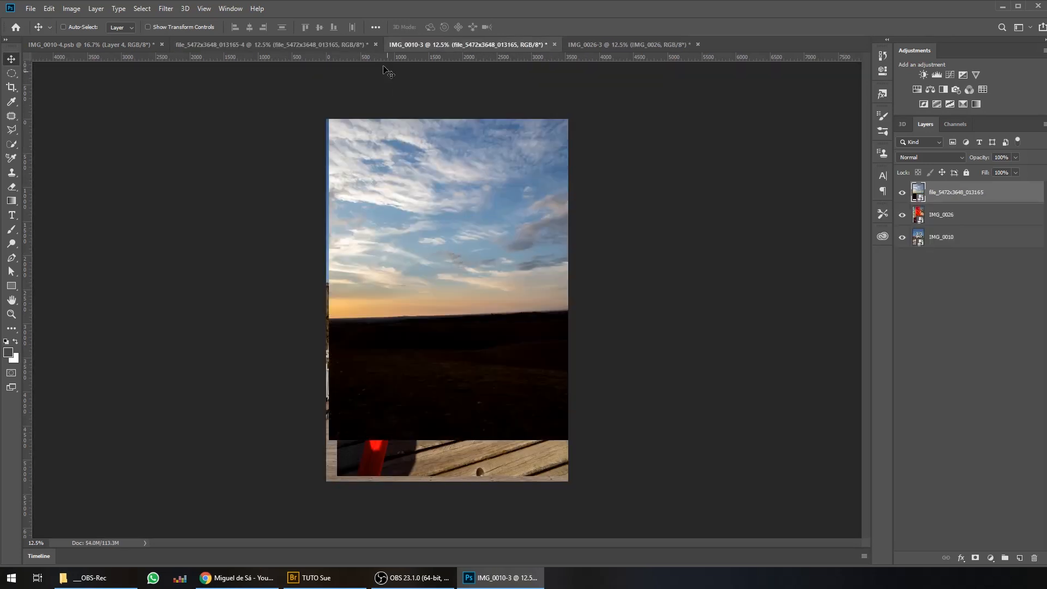
click(375, 44)
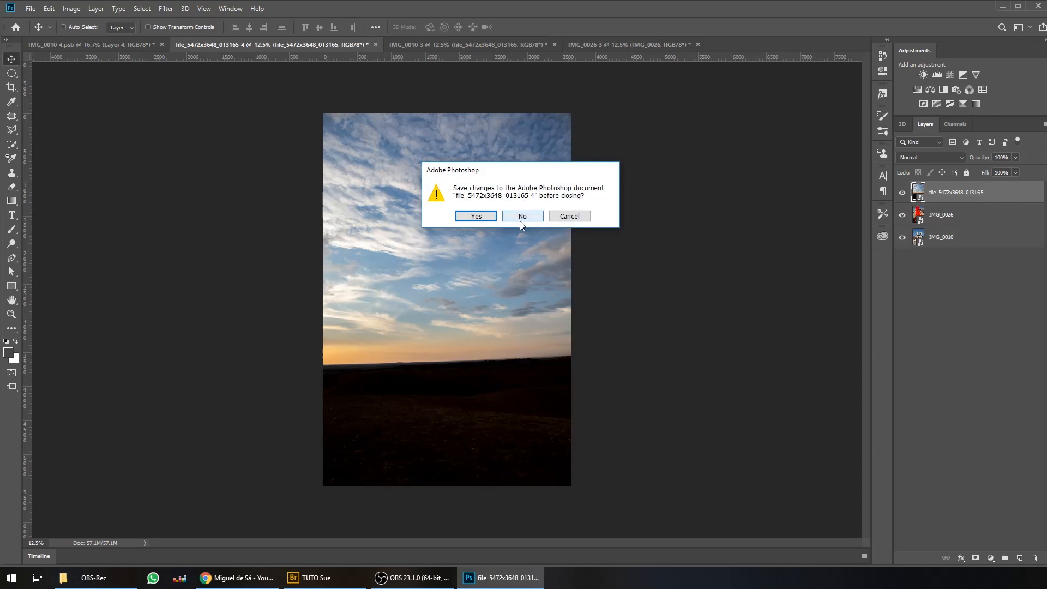
click(521, 216)
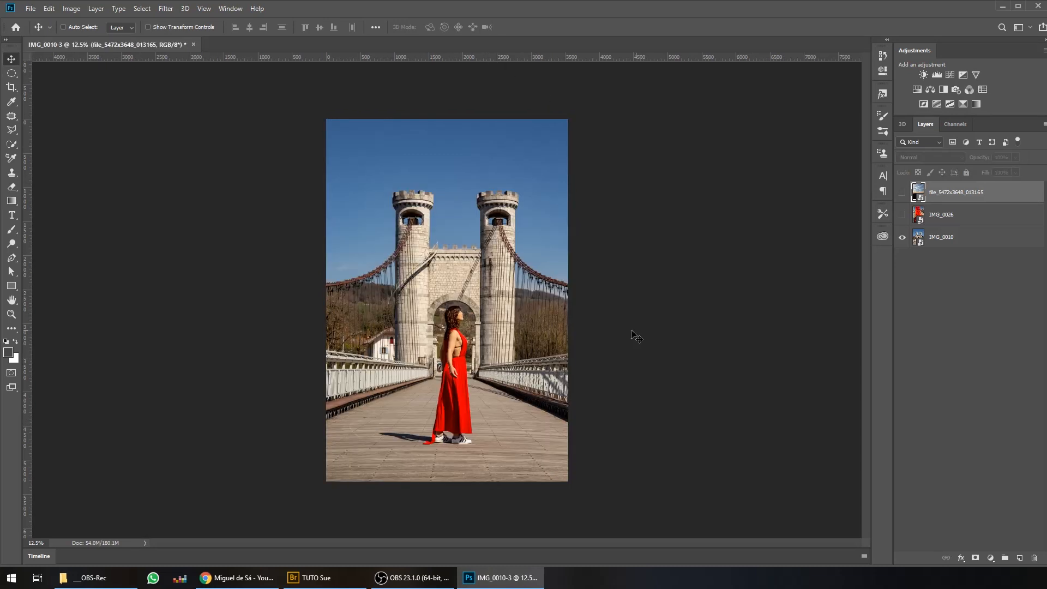
Step: Show the IMG_0026 layer, move the sky layer beneath IMG_0010, and make IMG_0026 the active layer
click(901, 217)
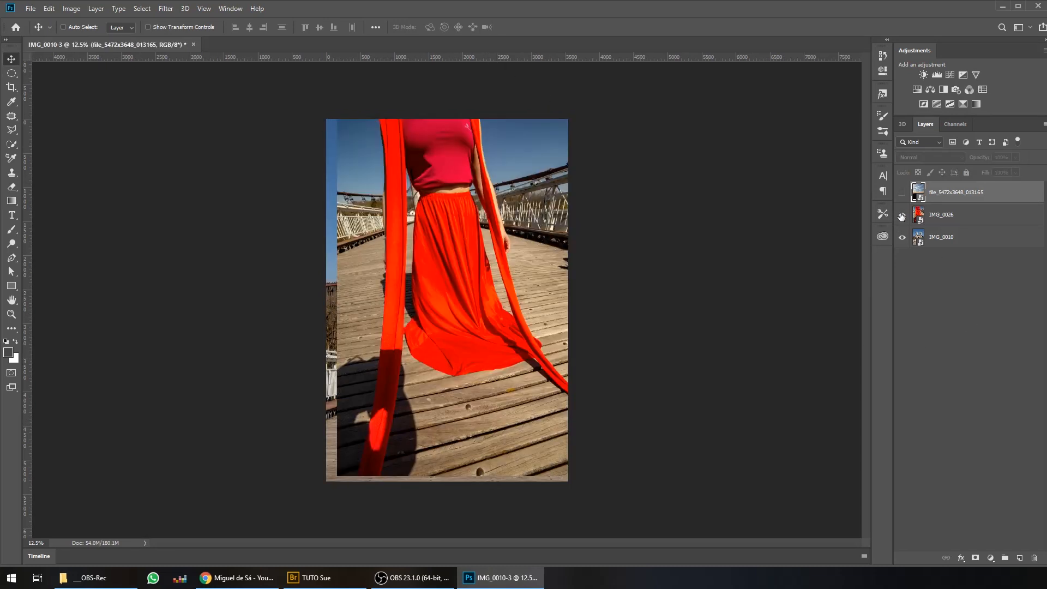
drag(949, 197, 947, 251)
click(942, 193)
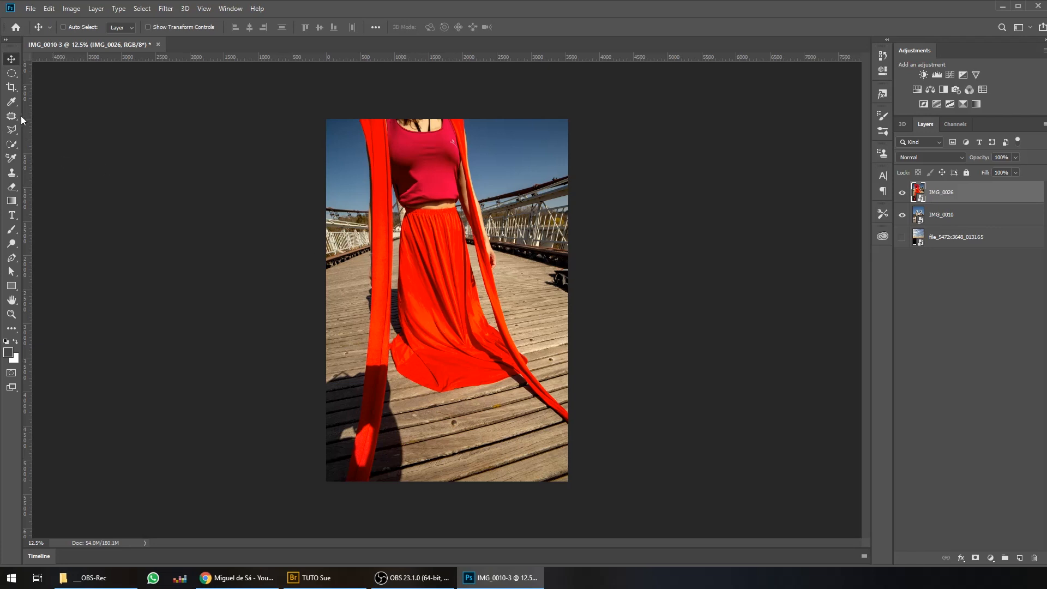
Step: Select the red skirt on IMG_0026 with Quick Selection and subtract the shadow, deck and skin areas around its edge
click(11, 144)
mouse_move(430, 250)
mouse_down()
mouse_move(426, 333)
mouse_move(439, 367)
mouse_move(449, 255)
mouse_move(470, 284)
mouse_move(487, 334)
mouse_up()
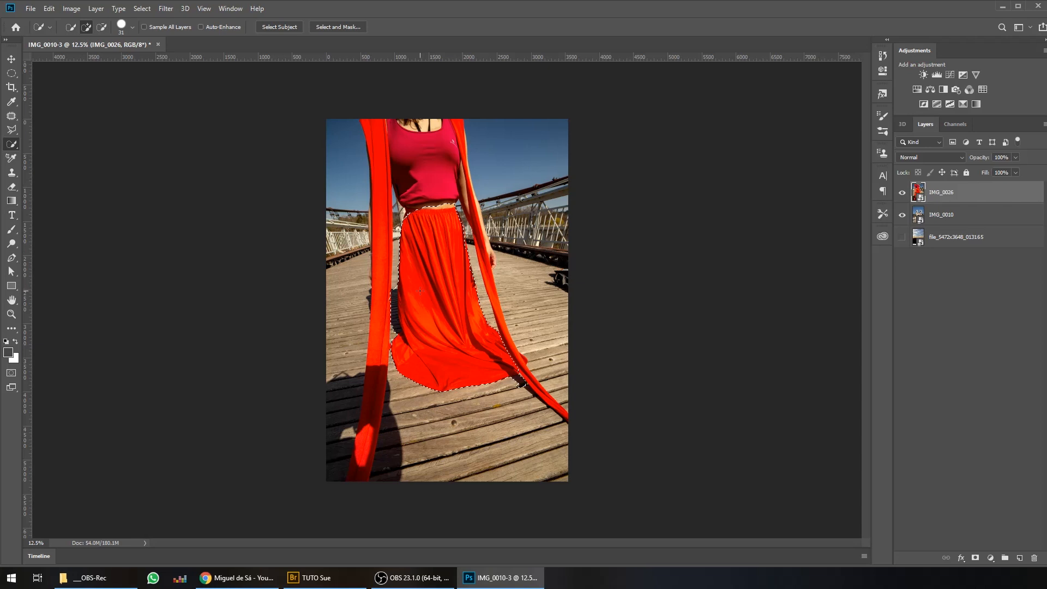
key(z)
drag(420, 291, 452, 295)
key(w)
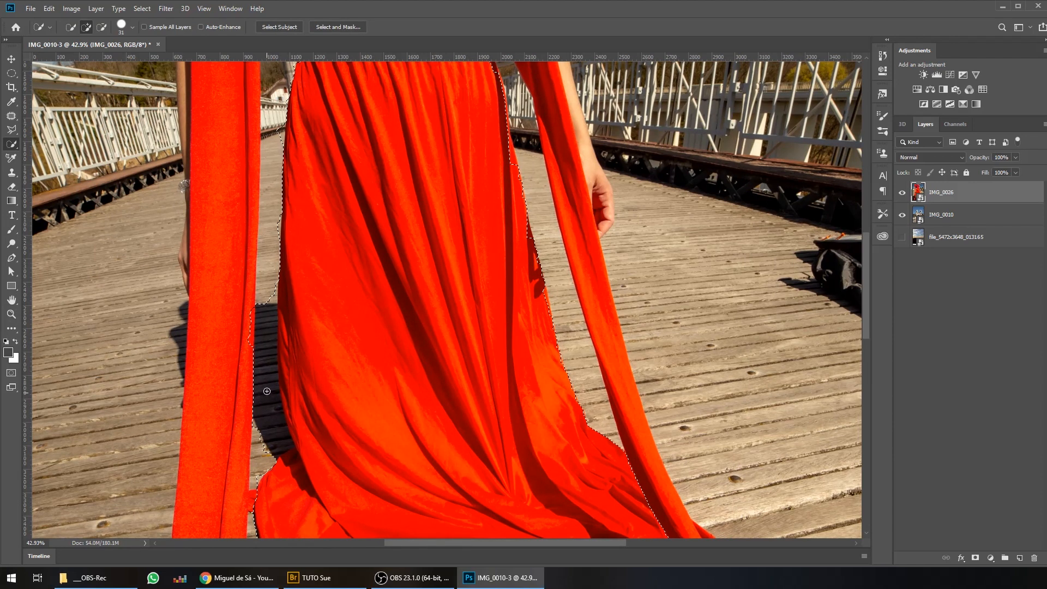
key(alt)
key(alt)
drag(265, 289, 265, 323)
drag(262, 406, 262, 438)
drag(267, 326, 271, 355)
drag(277, 128, 280, 143)
drag(260, 460, 290, 301)
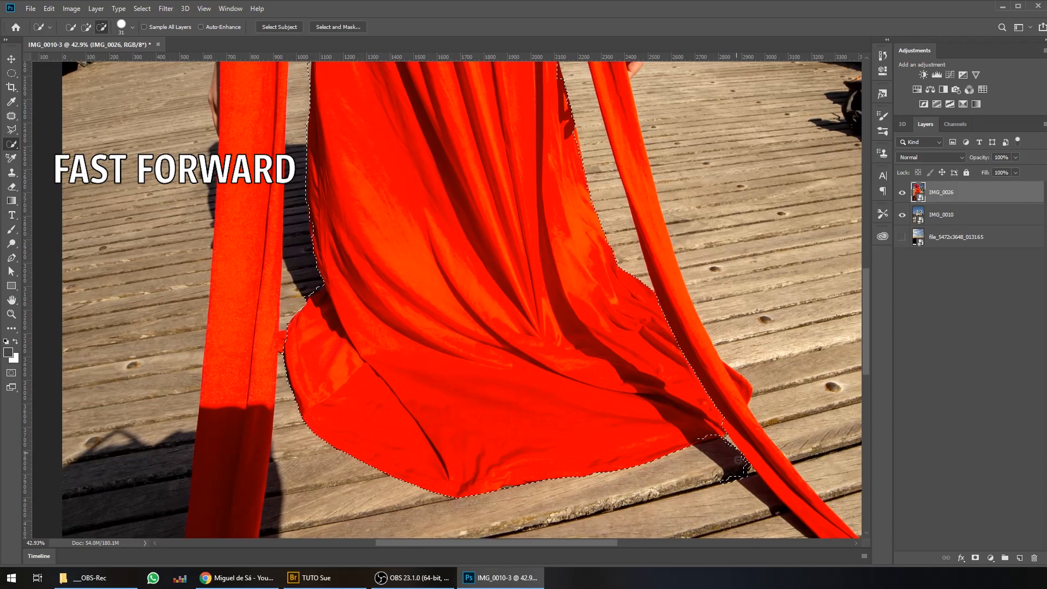
drag(737, 467, 725, 445)
mouse_move(576, 151)
mouse_down()
mouse_move(604, 257)
mouse_move(580, 288)
mouse_up()
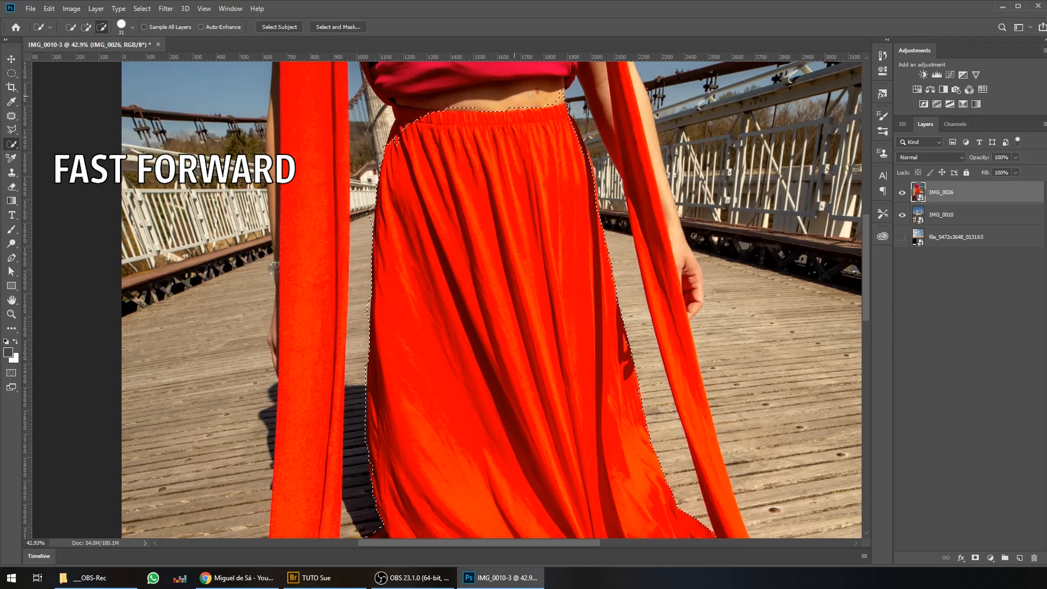
Step: Turn the skirt selection into a layer mask on IMG_0026 and open the mask in Select and Mask
click(975, 558)
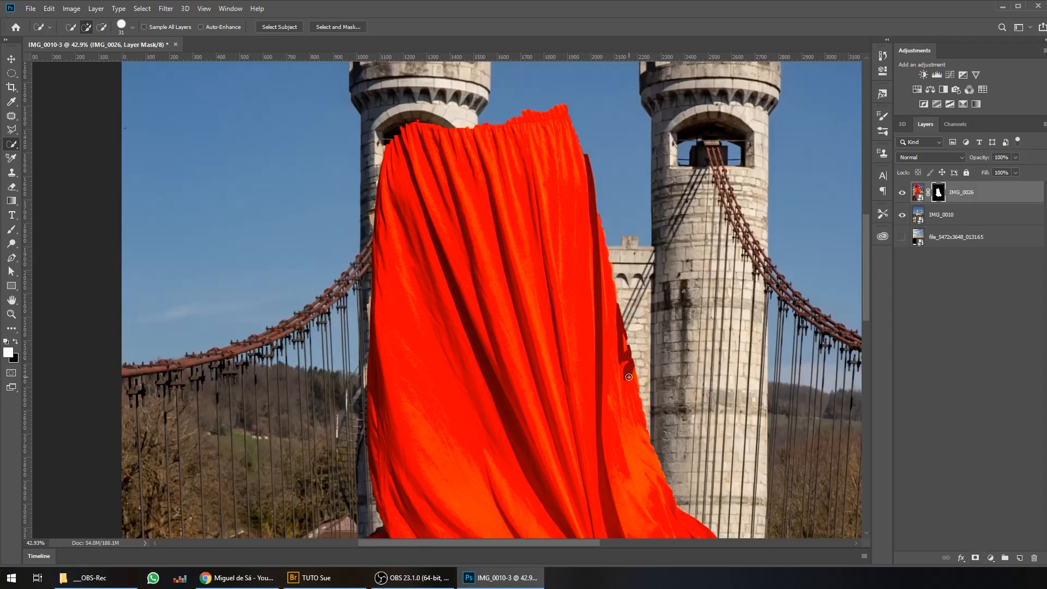
key(z)
mouse_move(561, 339)
mouse_down()
mouse_move(514, 276)
mouse_move(537, 276)
mouse_up()
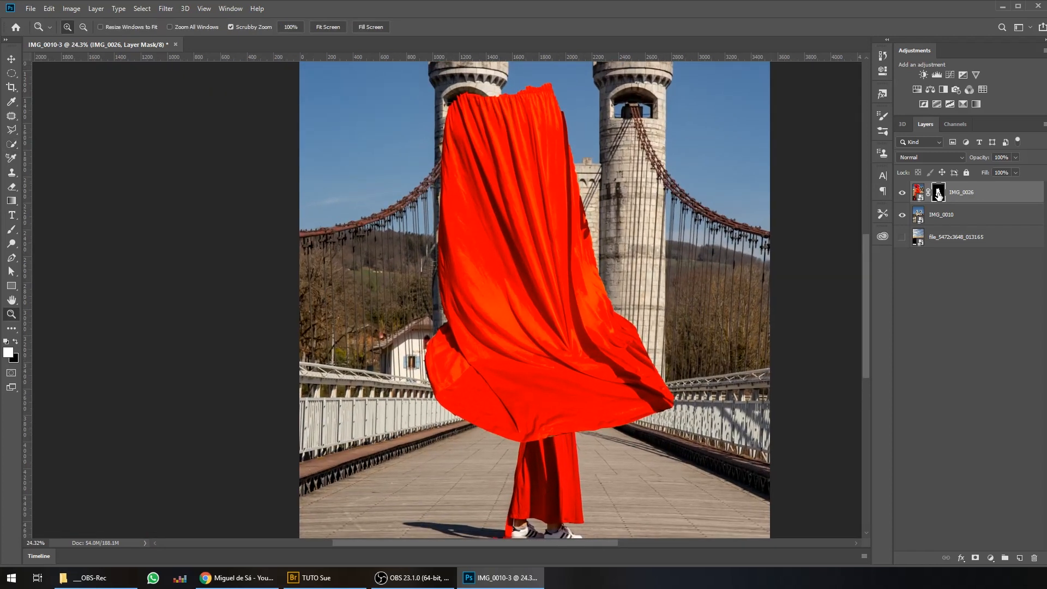
click(883, 72)
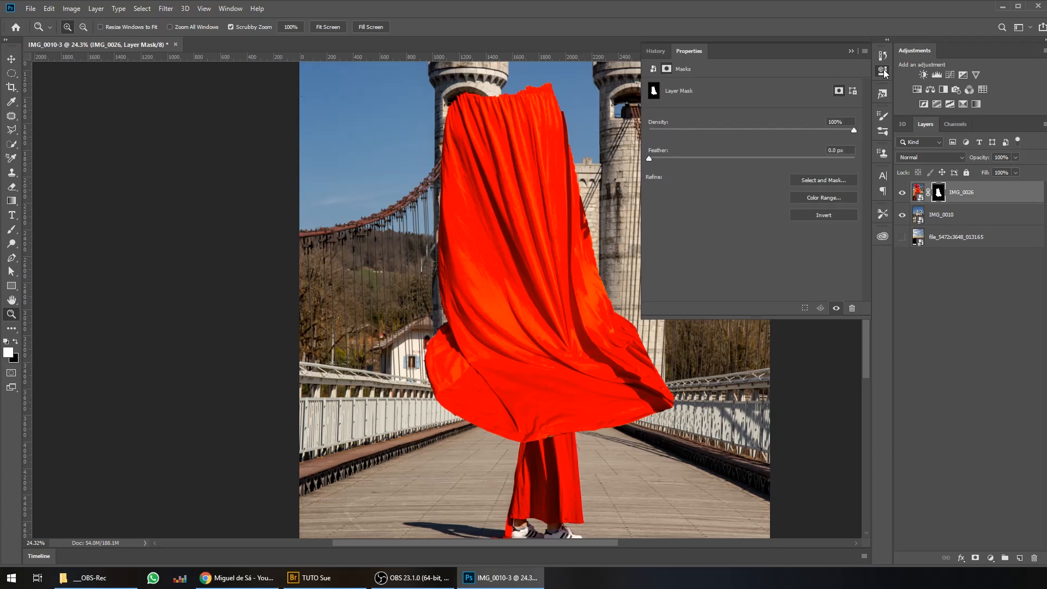
click(824, 180)
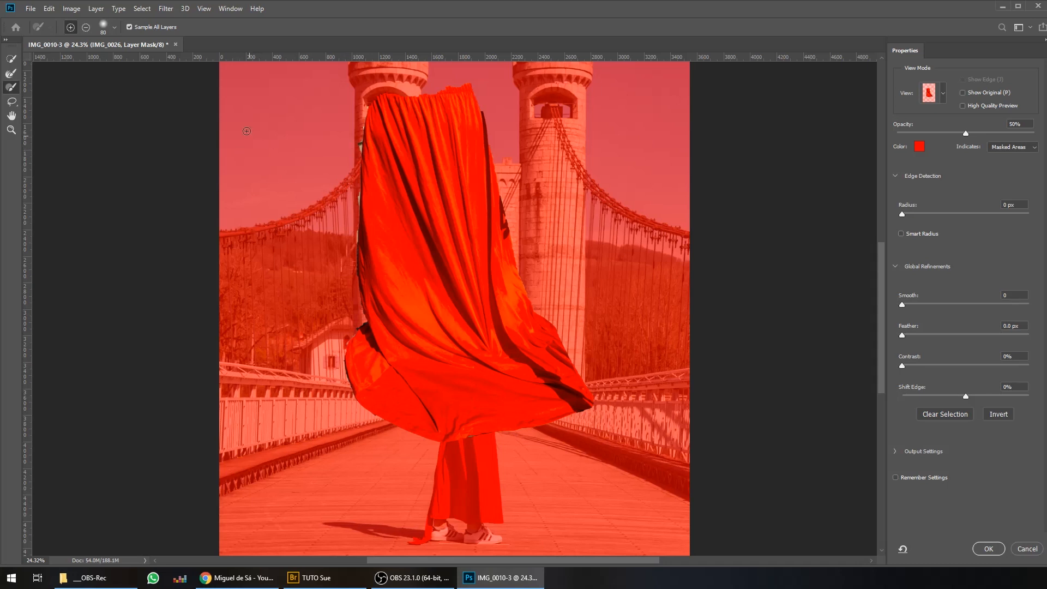
Step: With a size 58 brush, paint a deck strip beside the skirt's left edge into the mask and subtract it again
click(86, 27)
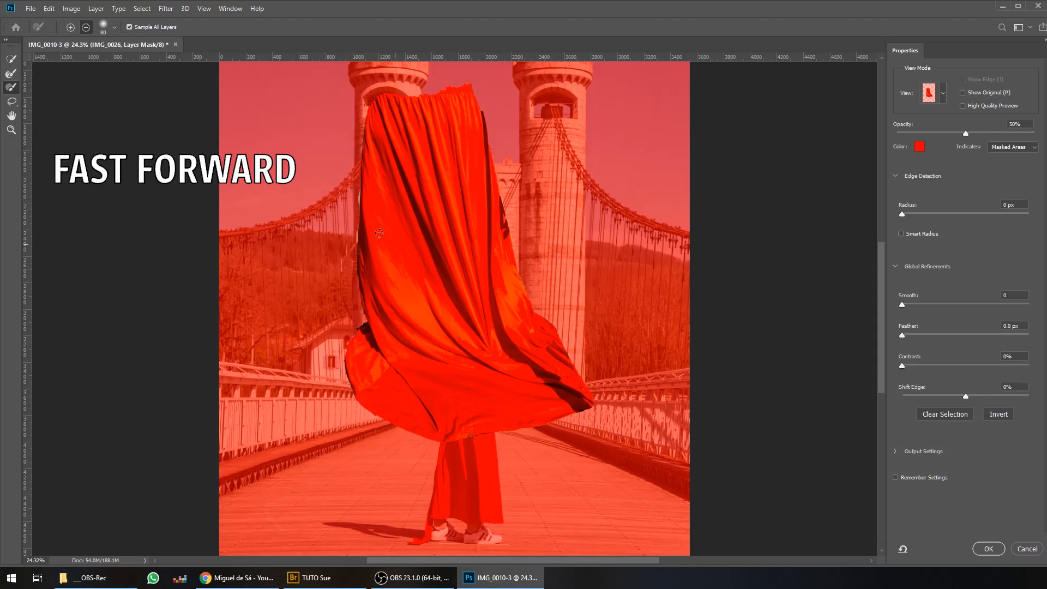
scroll(363, 216, up, 9)
right_click(441, 189)
key(Return)
drag(438, 203, 432, 327)
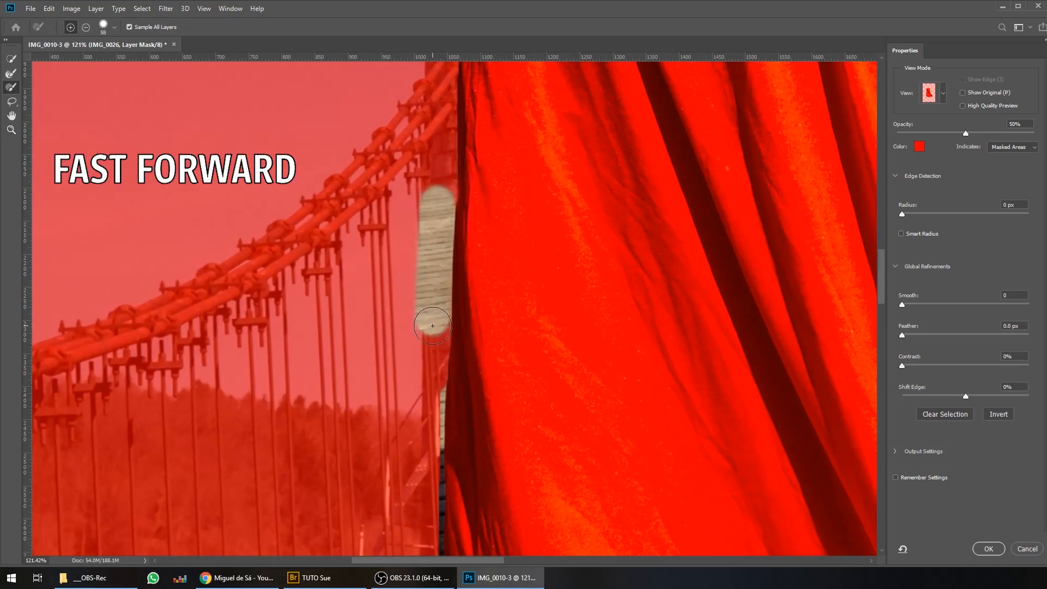
drag(428, 238, 427, 442)
click(85, 27)
click(437, 200)
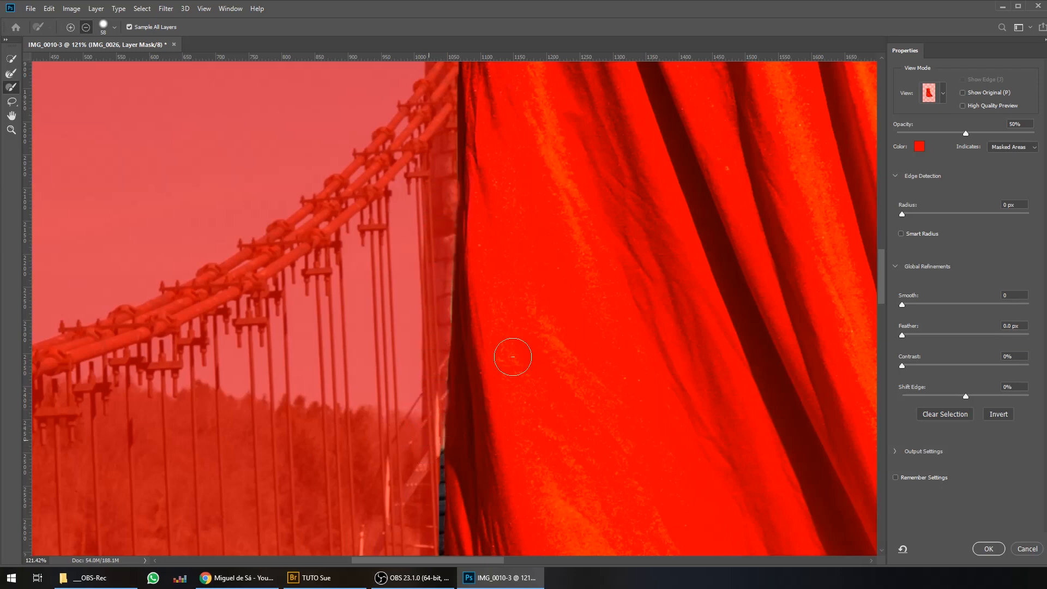
Step: Switch the preview to On Black and subtract the leftover background along the skirt's left edge and lower-left fold
click(946, 95)
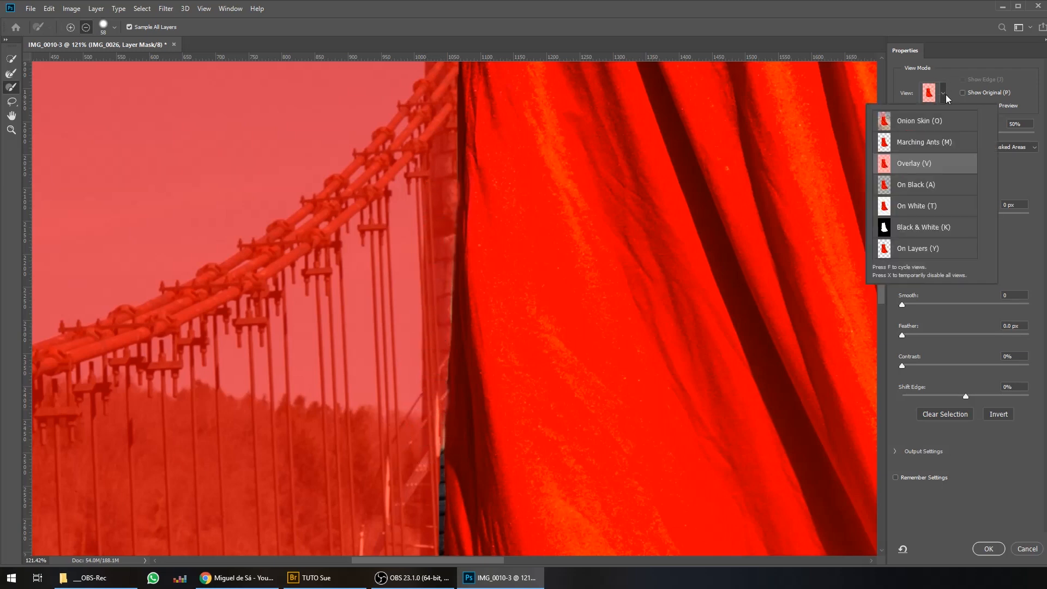
click(916, 186)
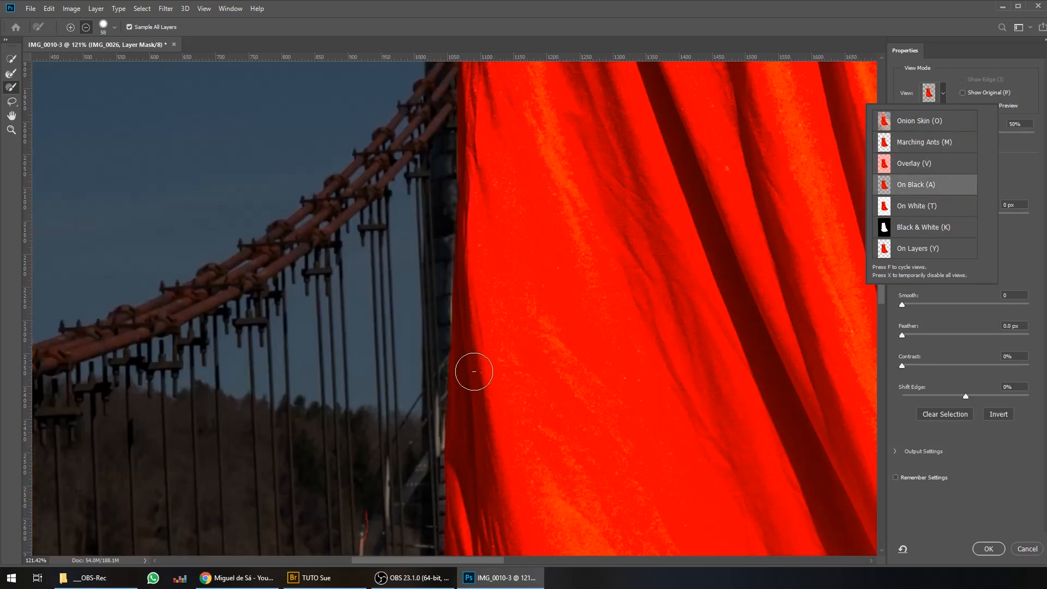
click(431, 287)
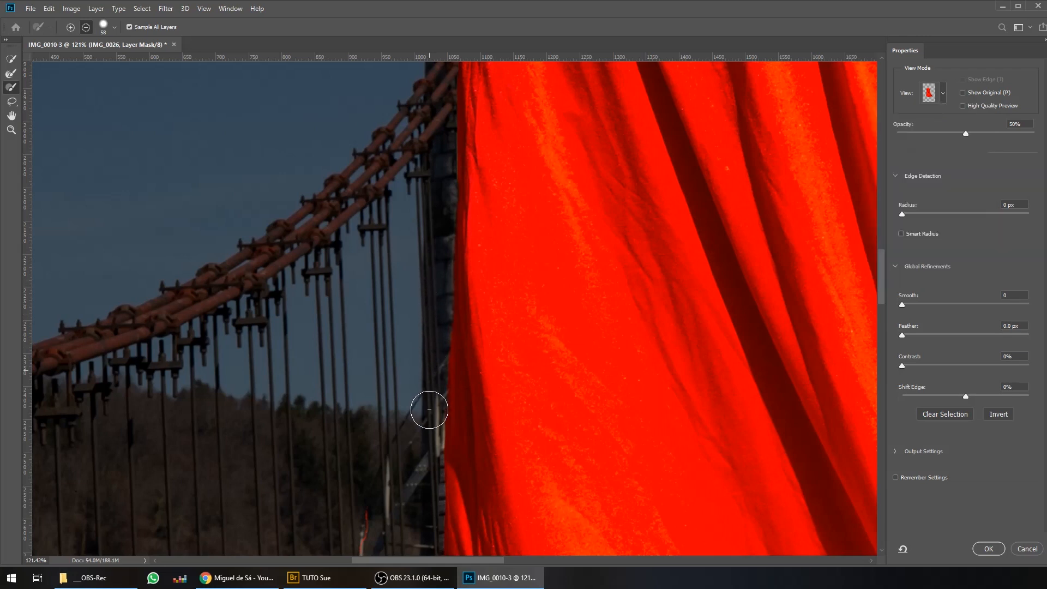
drag(504, 537, 436, 92)
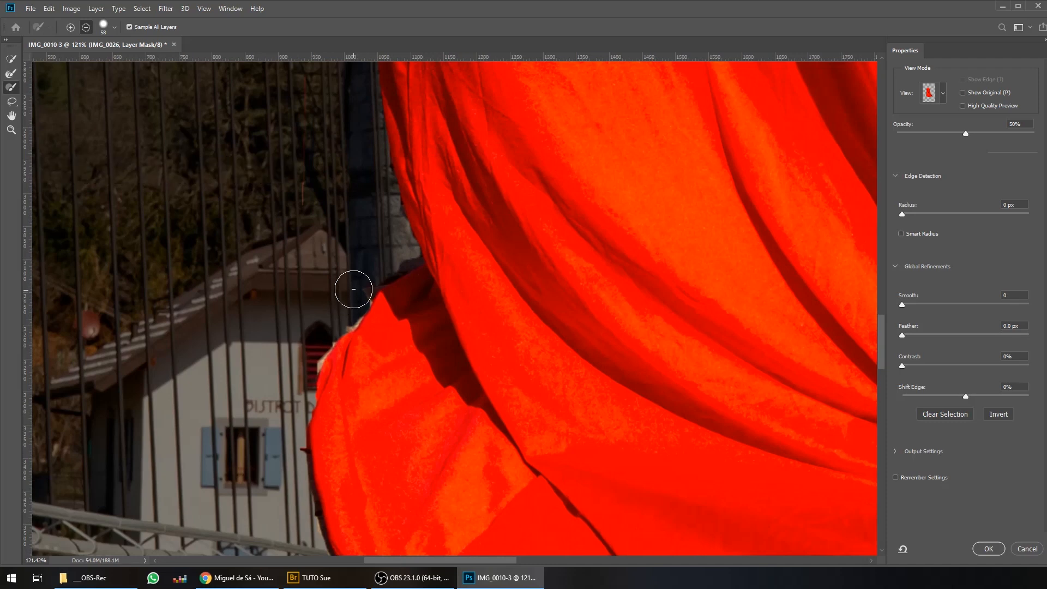
drag(344, 313, 309, 360)
mouse_move(709, 545)
mouse_down()
mouse_move(278, 303)
mouse_move(456, 257)
mouse_move(581, 318)
mouse_up()
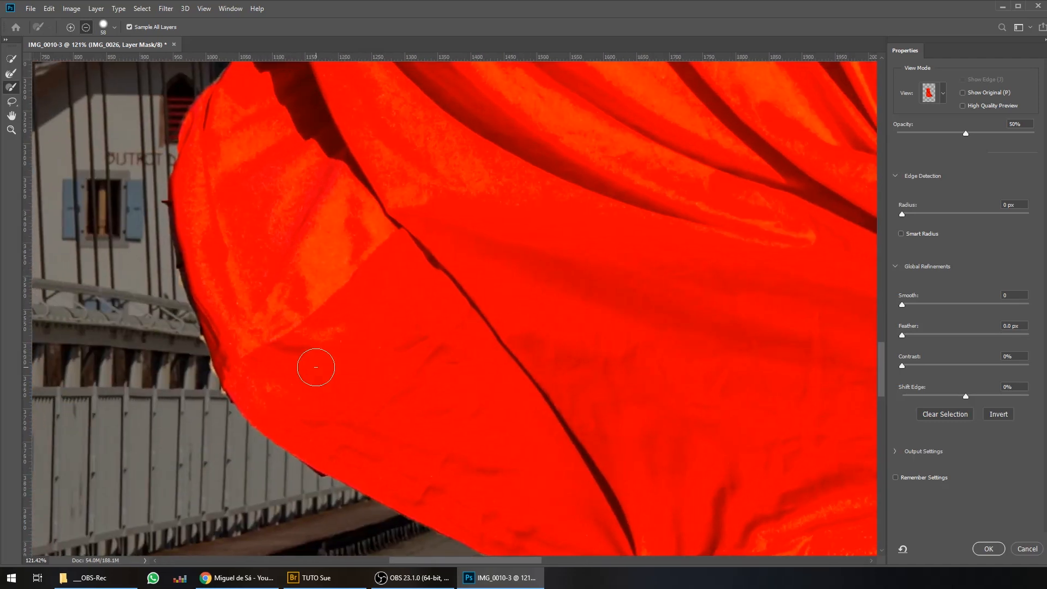
Step: At 100% view, refine the mask with Shift Edge at -29% and Feather at 2.5 px
key(z)
right_click(303, 356)
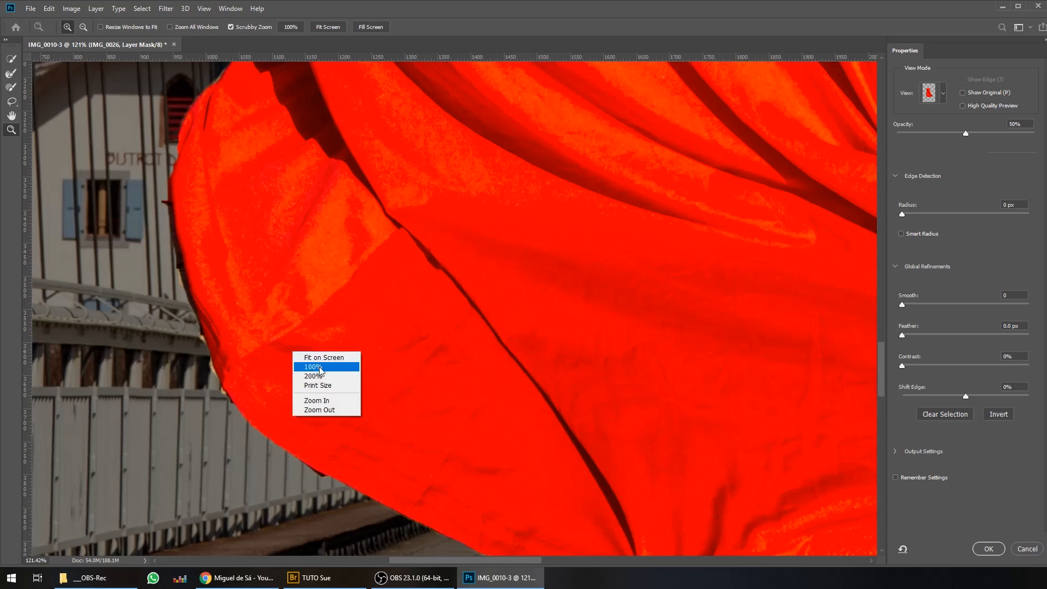
click(319, 367)
drag(576, 374, 517, 321)
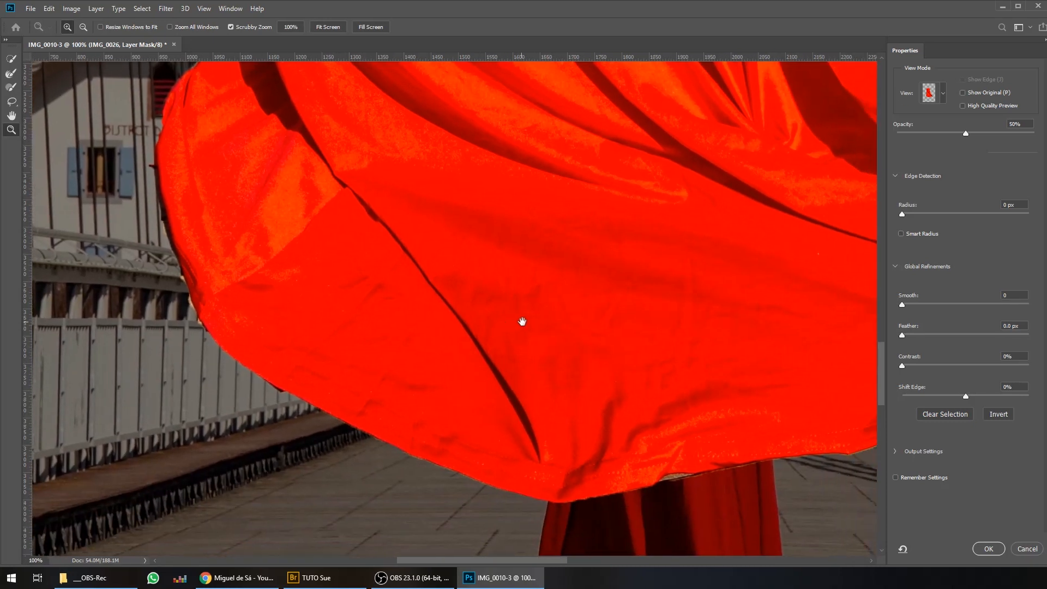
drag(964, 396, 954, 396)
drag(904, 333, 905, 332)
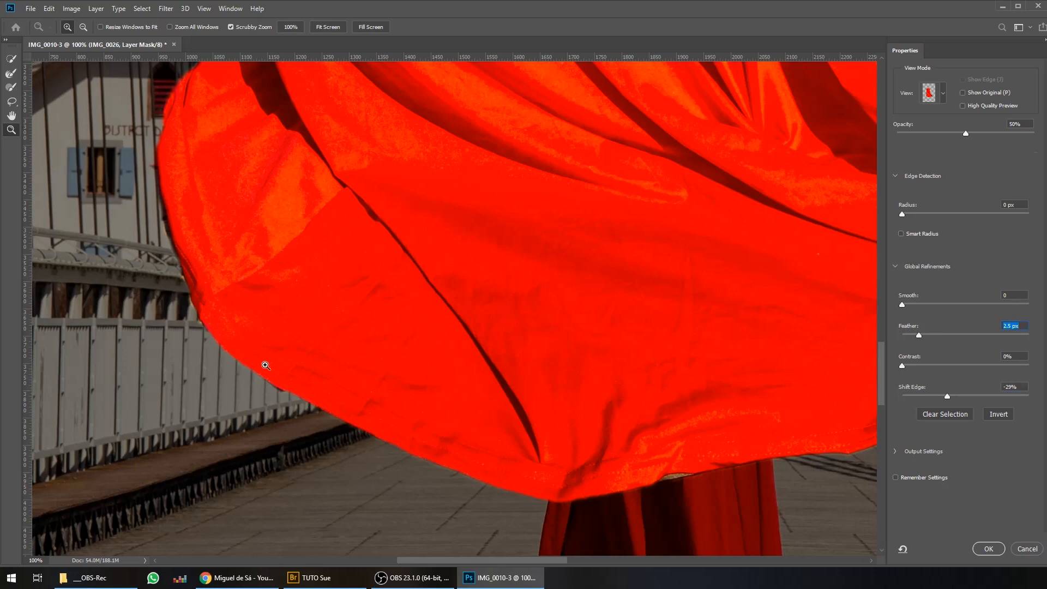
Step: Check the skirt's right edge and waistband, turn on High Quality Preview, and apply the mask refinement
drag(770, 291, 272, 303)
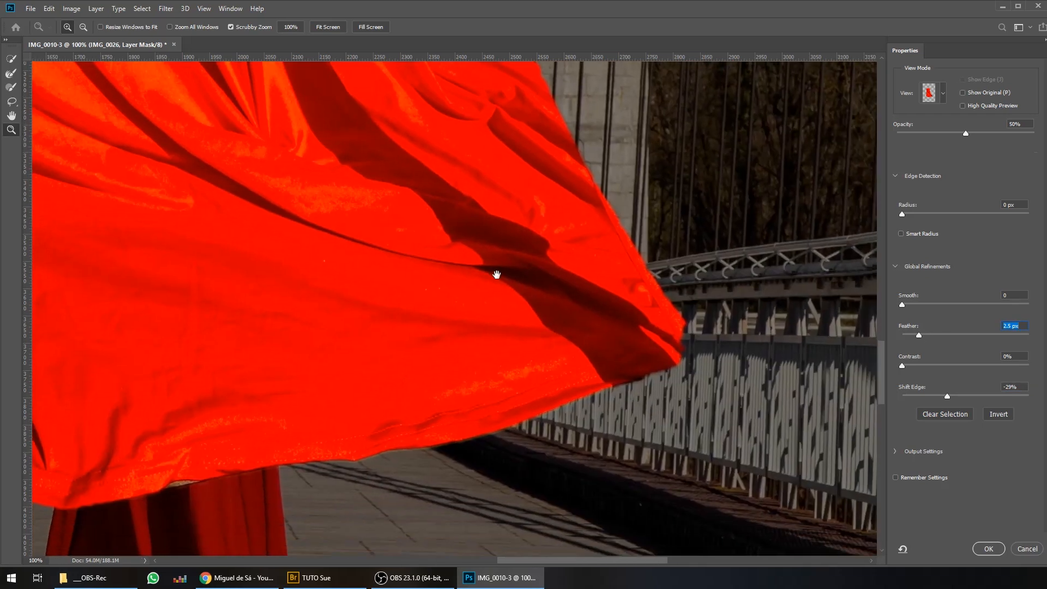
drag(496, 275, 598, 451)
drag(537, 230, 664, 526)
drag(561, 288, 641, 513)
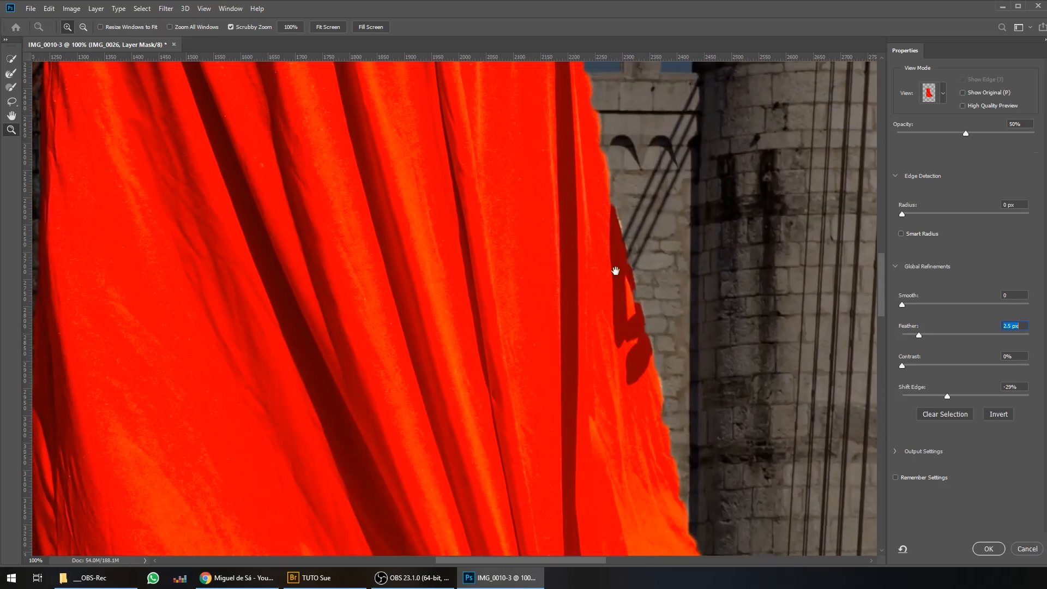
drag(615, 271, 656, 364)
drag(623, 296, 695, 458)
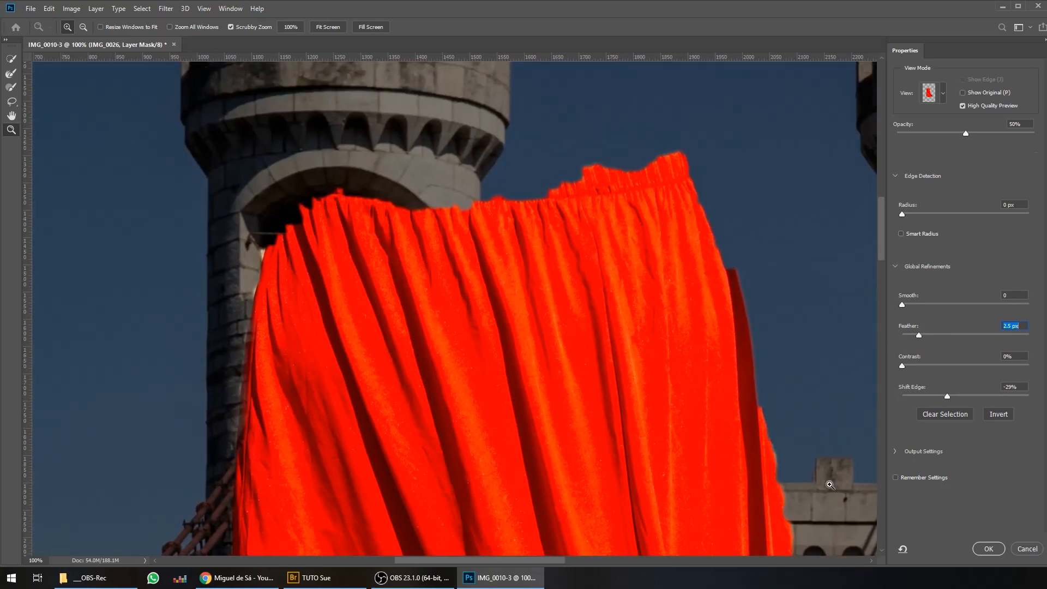
click(981, 549)
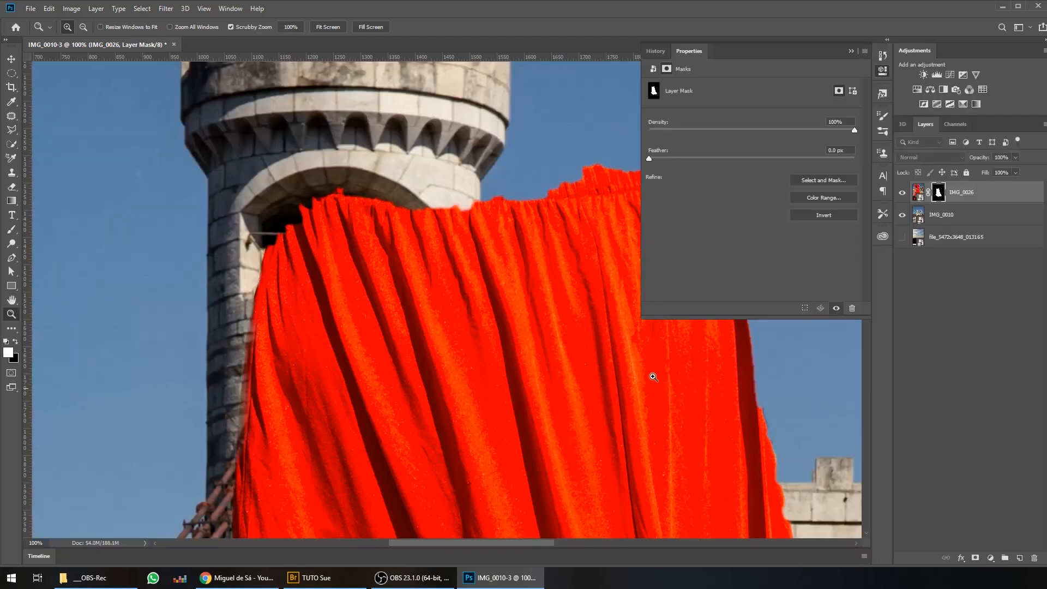
Step: Duplicate the masked IMG_0026 layer, then hide the original and move it to the bottom of the layer stack
key(ctrl+0)
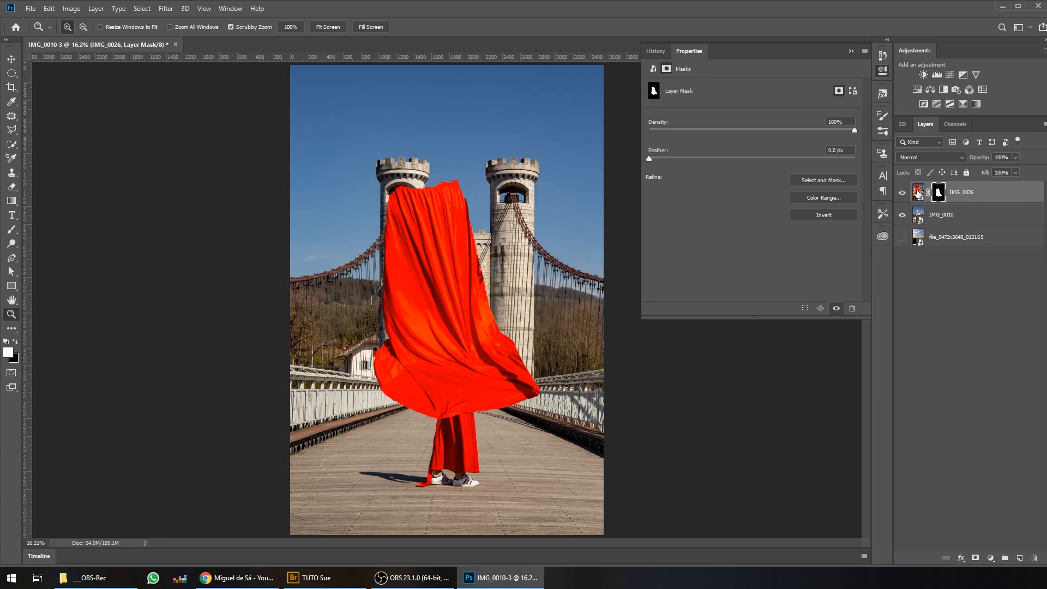
right_click(969, 192)
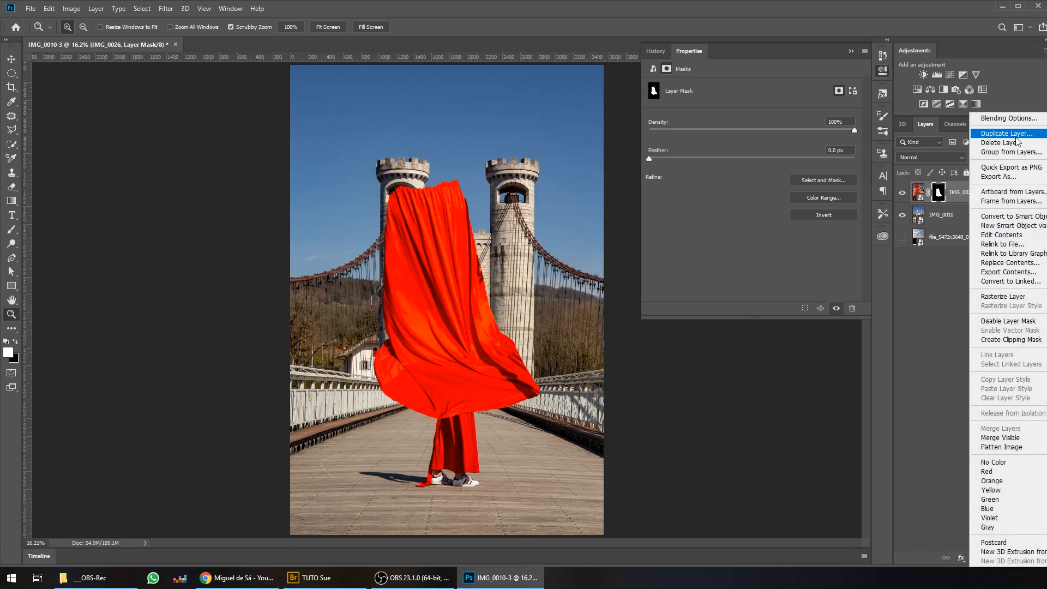
click(1007, 133)
click(799, 159)
click(964, 214)
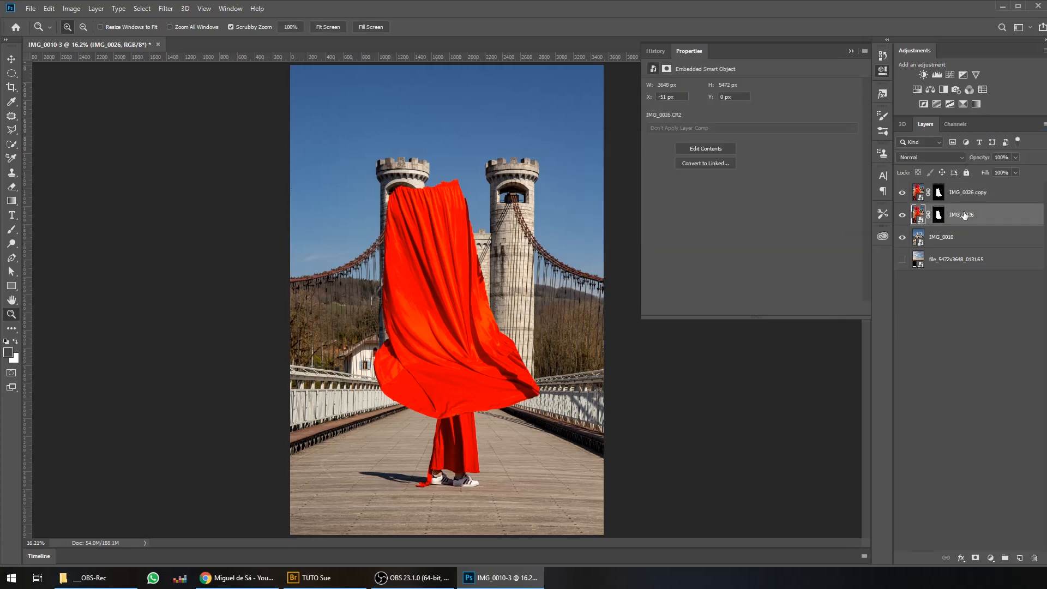
click(902, 215)
drag(947, 222, 958, 273)
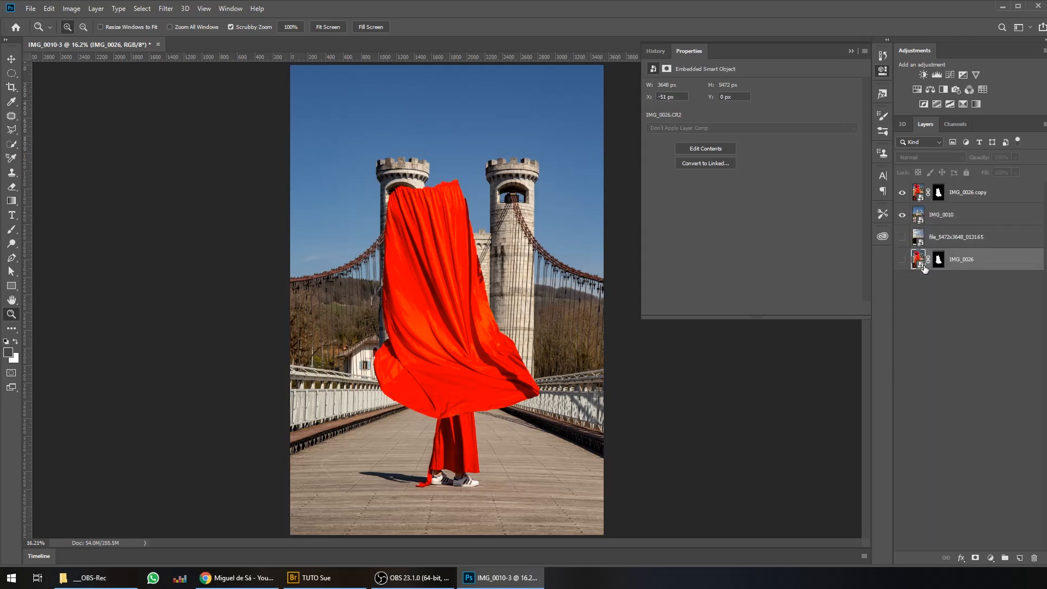
Step: Rasterize the IMG_0026 copy layer
click(961, 200)
right_click(961, 197)
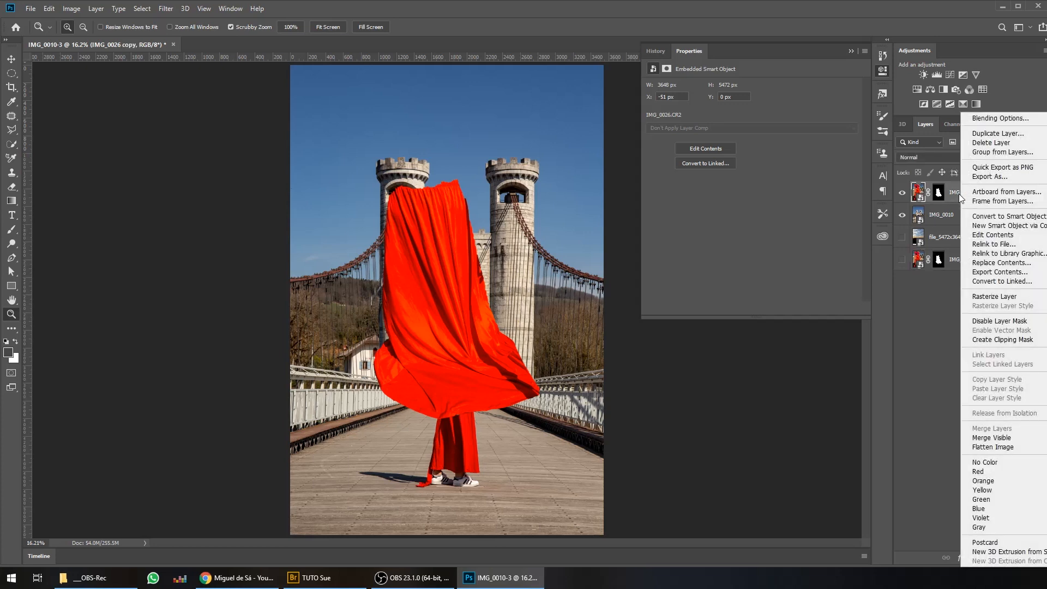
click(1011, 297)
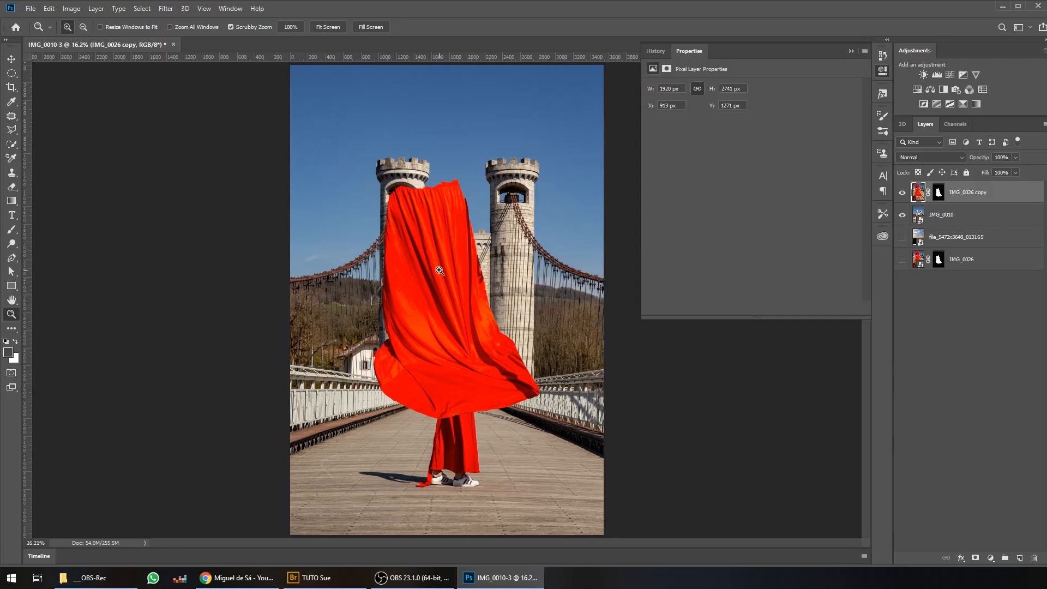
Step: Move the skirt copy down to the woman's waist and free-transform it to 55.14% scale with a 1.65° rotation
key(v)
drag(438, 271, 463, 420)
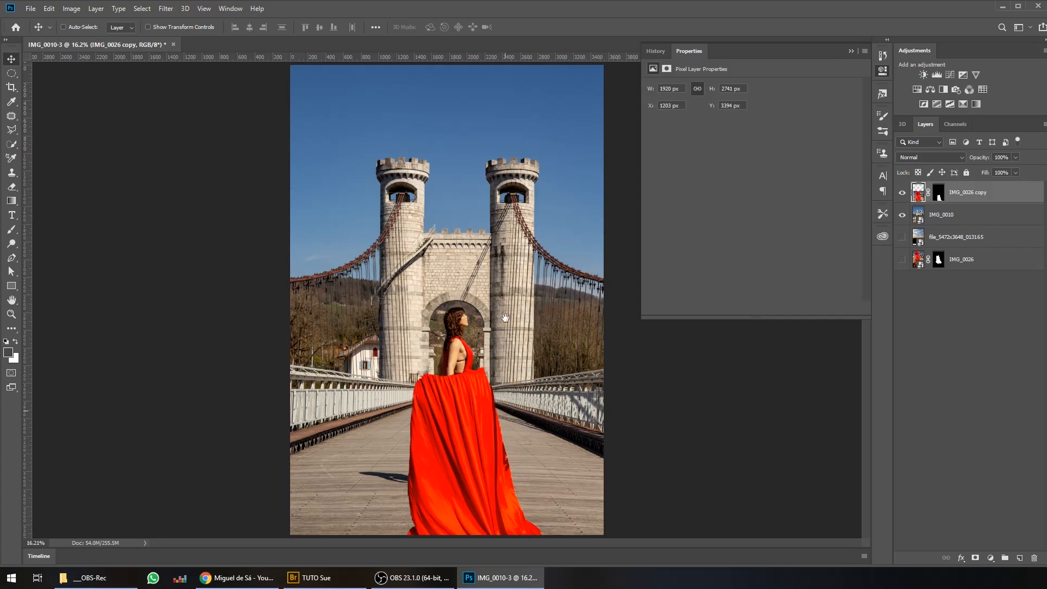
key(ctrl)
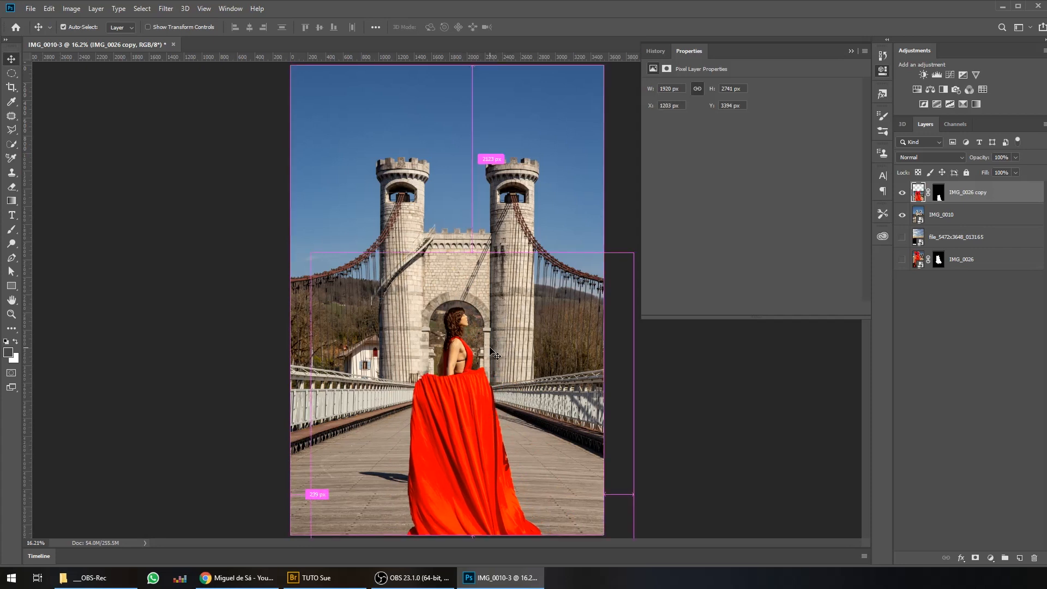
key(ctrl+t)
drag(472, 253, 467, 362)
drag(464, 498, 463, 433)
drag(589, 485, 517, 488)
drag(416, 459, 456, 444)
drag(375, 471, 379, 471)
drag(572, 324, 577, 328)
drag(463, 437, 457, 434)
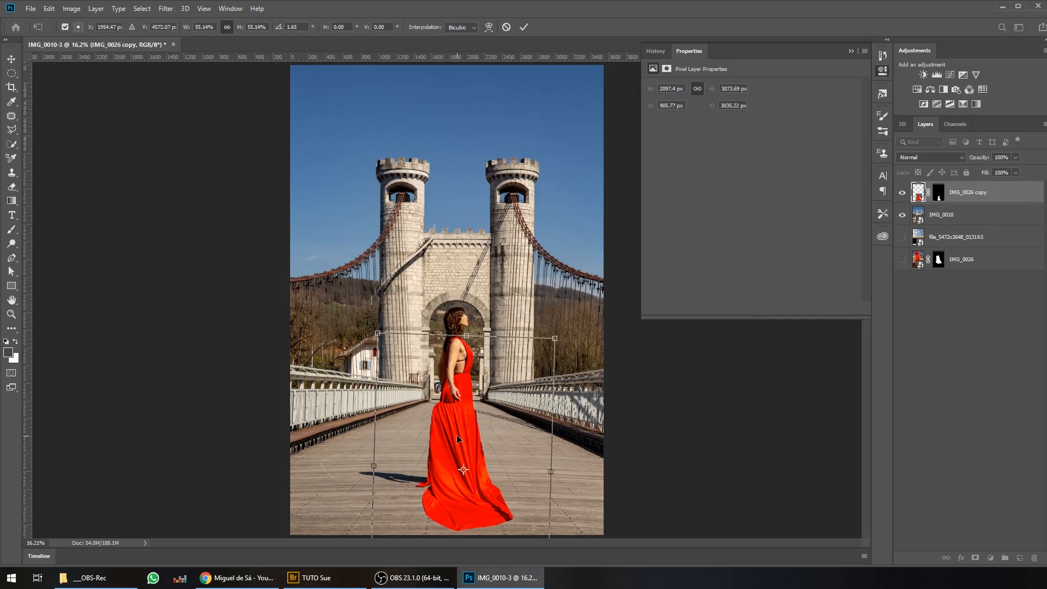
Step: Warp the skirt copy so its upper sides follow the woman's hips and its hem flares outward, and commit the transform
right_click(456, 434)
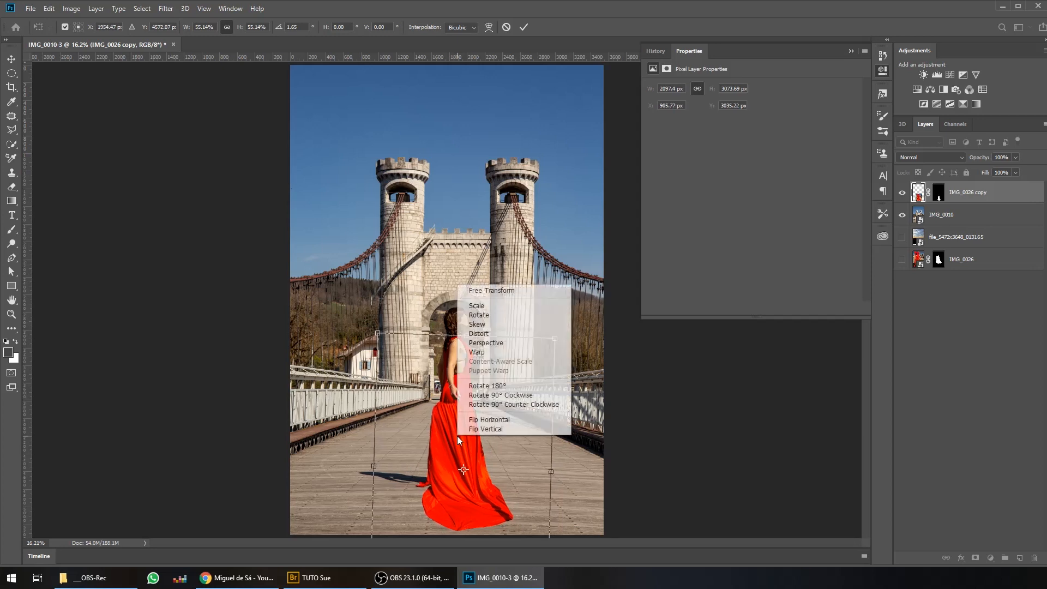
click(482, 353)
drag(373, 513, 184, 495)
drag(378, 420, 502, 457)
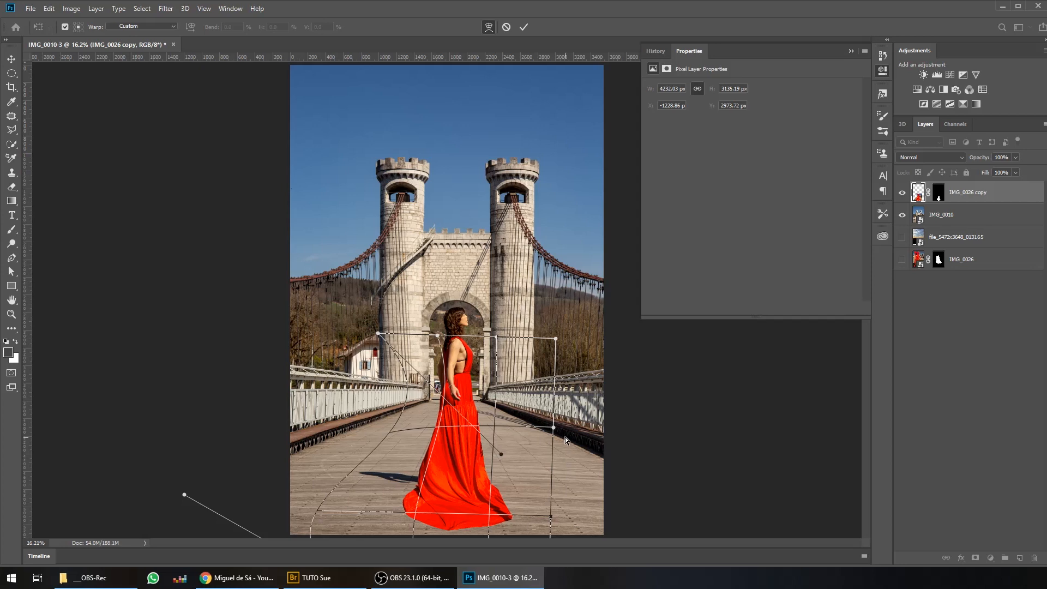
drag(554, 427, 507, 432)
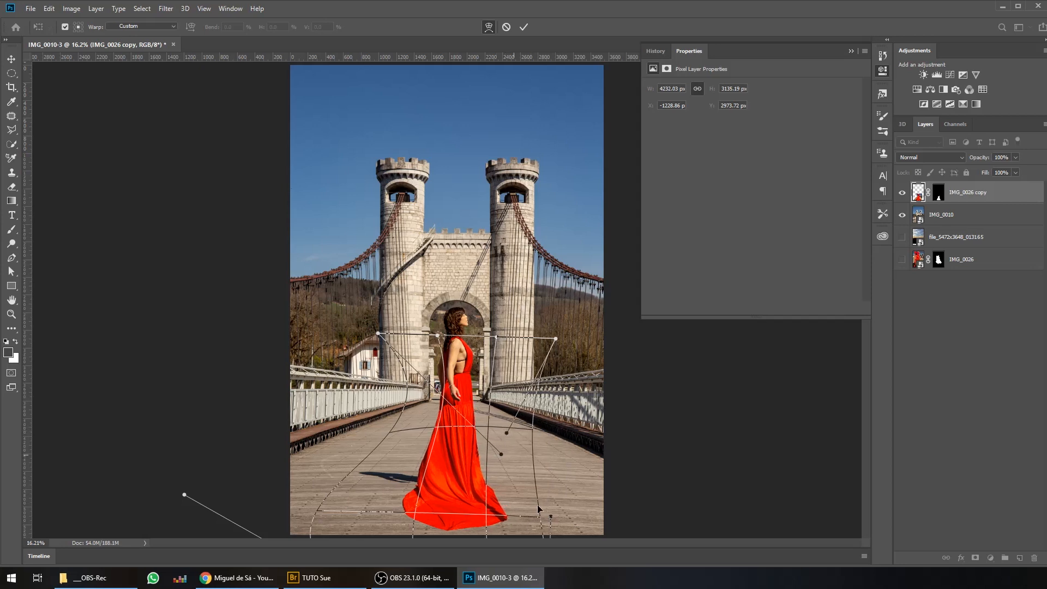
drag(552, 515, 756, 507)
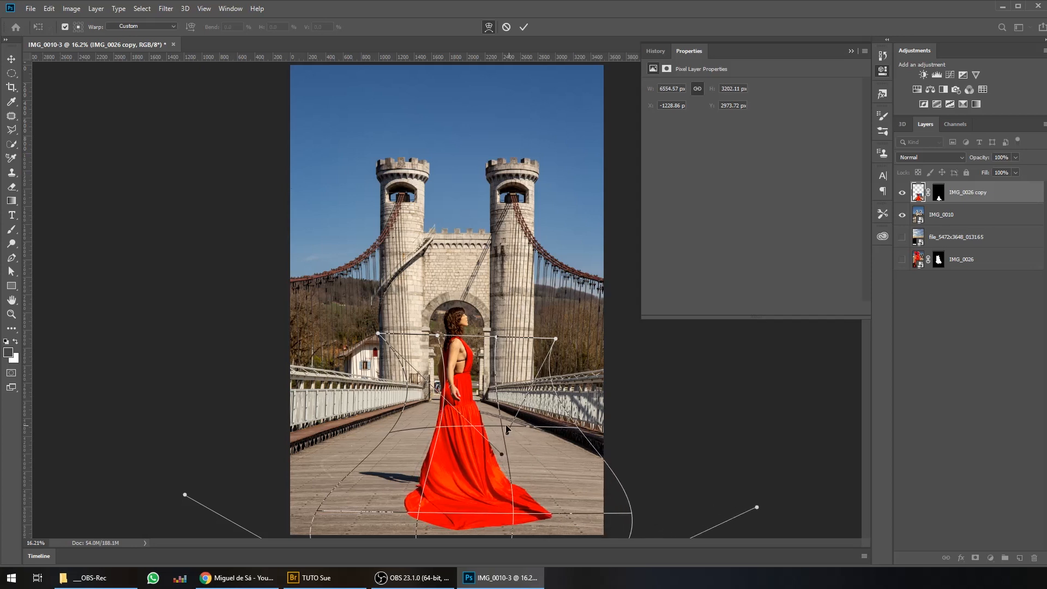
drag(507, 435, 486, 452)
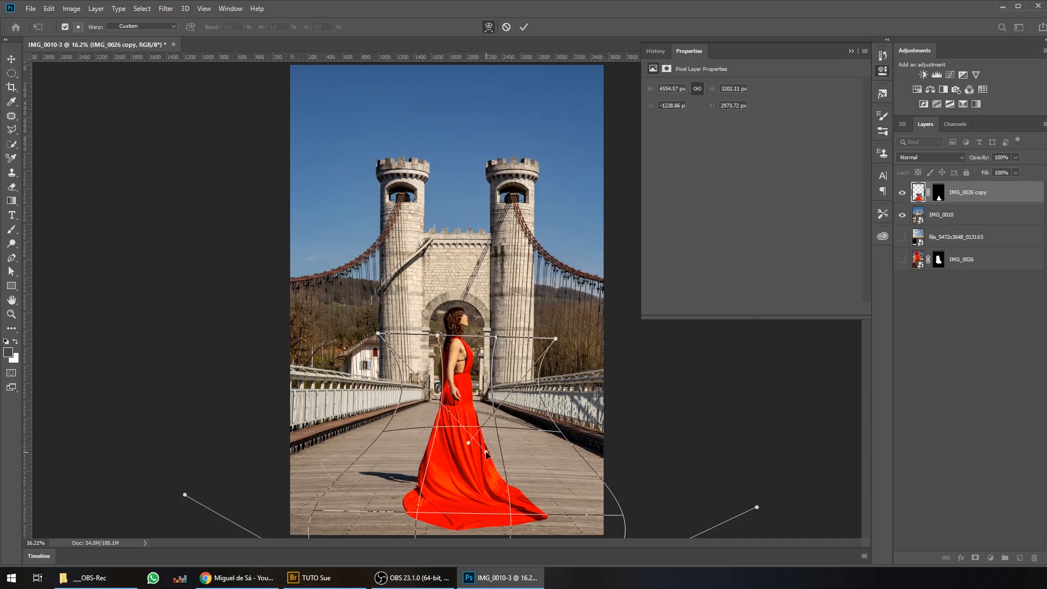
mouse_move(414, 514)
mouse_down()
mouse_move(376, 513)
mouse_move(418, 511)
mouse_up()
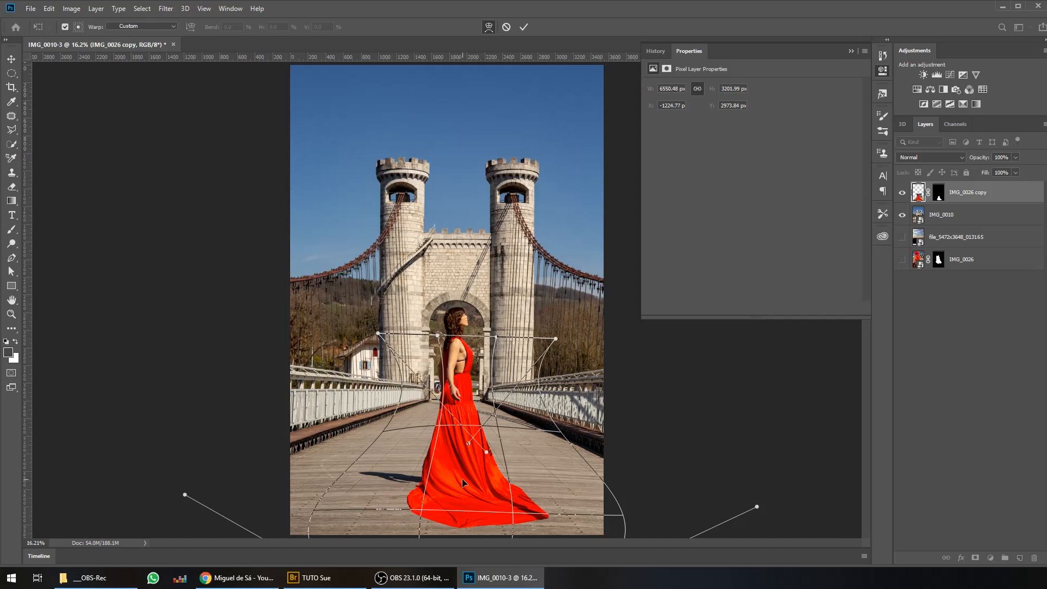
key(Return)
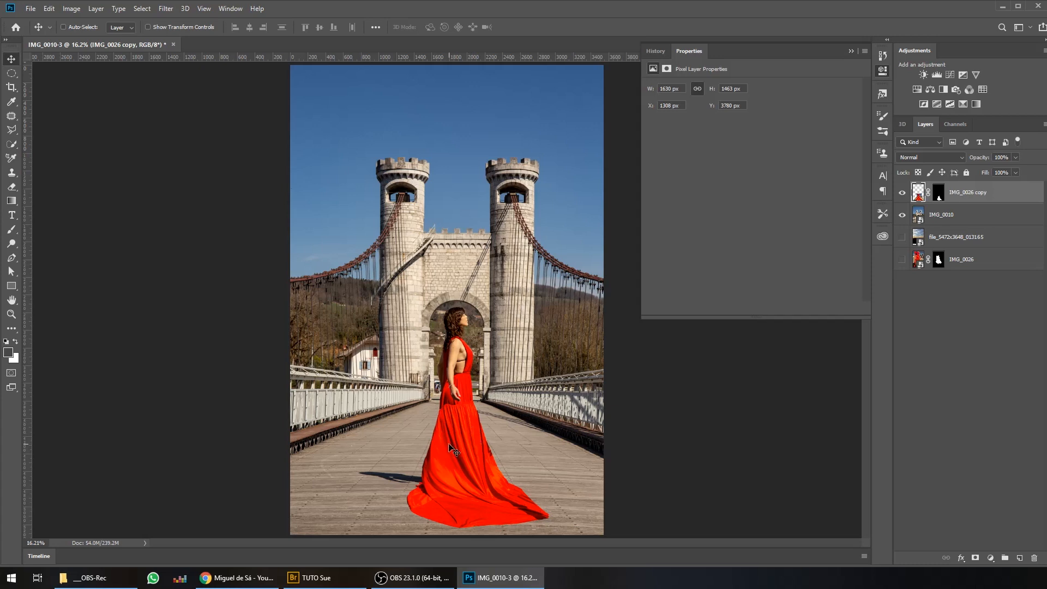
Step: Apply the layer mask of the IMG_0026 copy layer
click(938, 194)
right_click(941, 195)
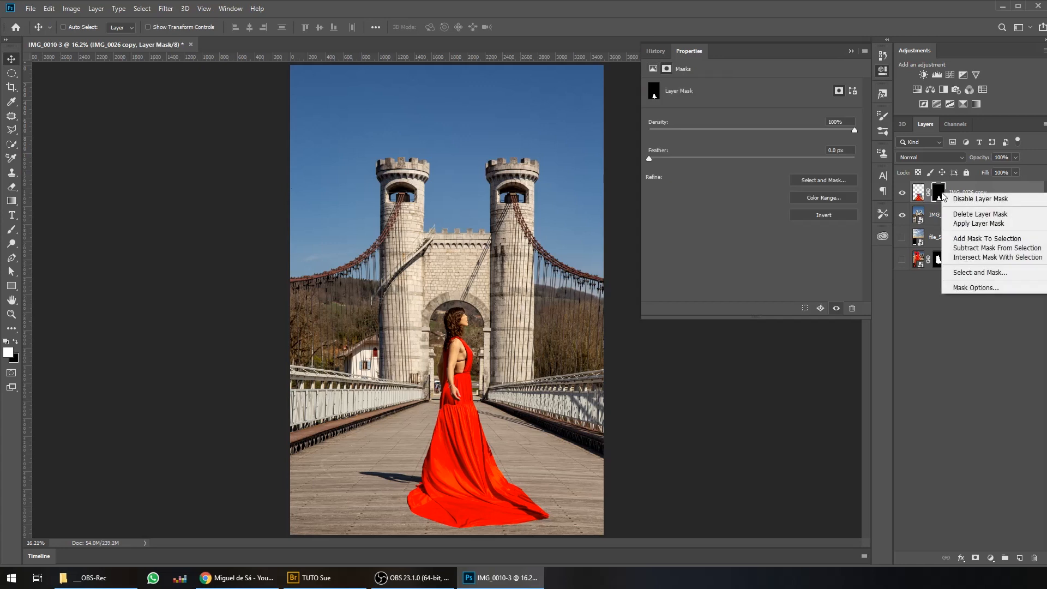
click(986, 224)
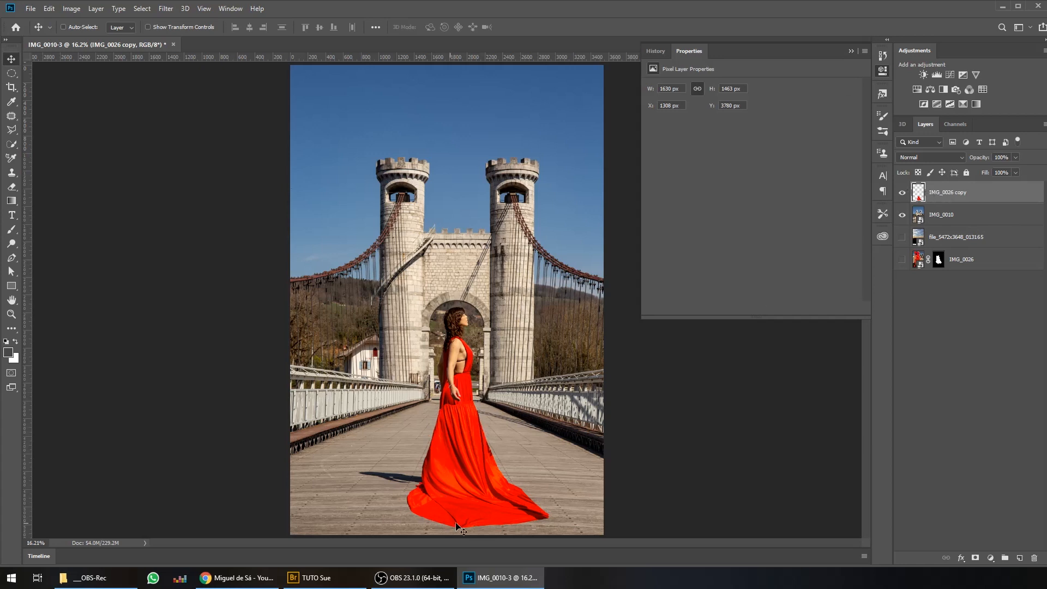
Step: Start Puppet Warp on the skirt copy and set the mesh expansion to 5 px
key(ctrl+0)
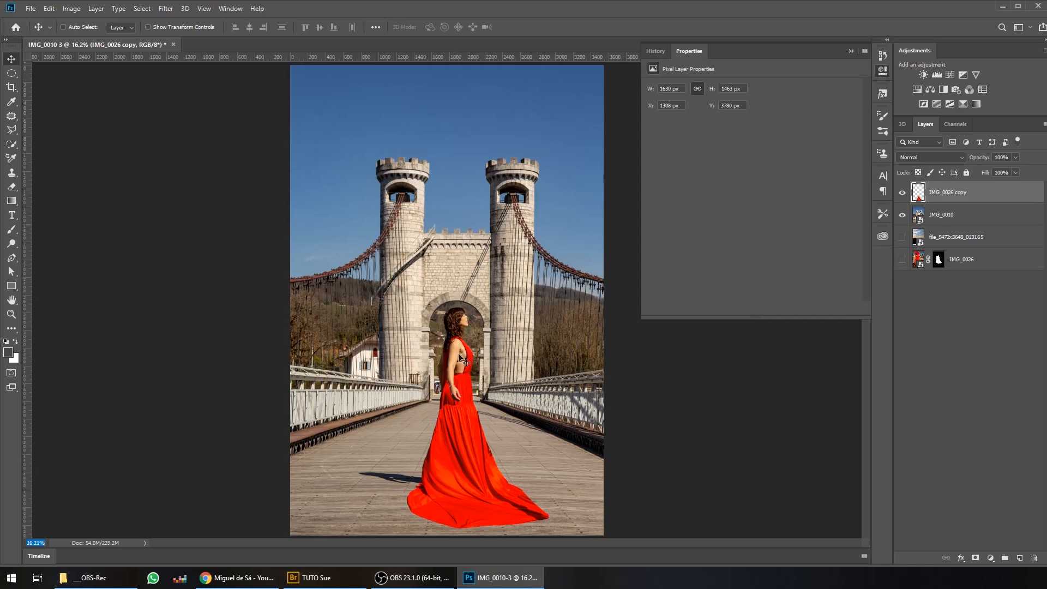
key(z)
drag(452, 399, 475, 175)
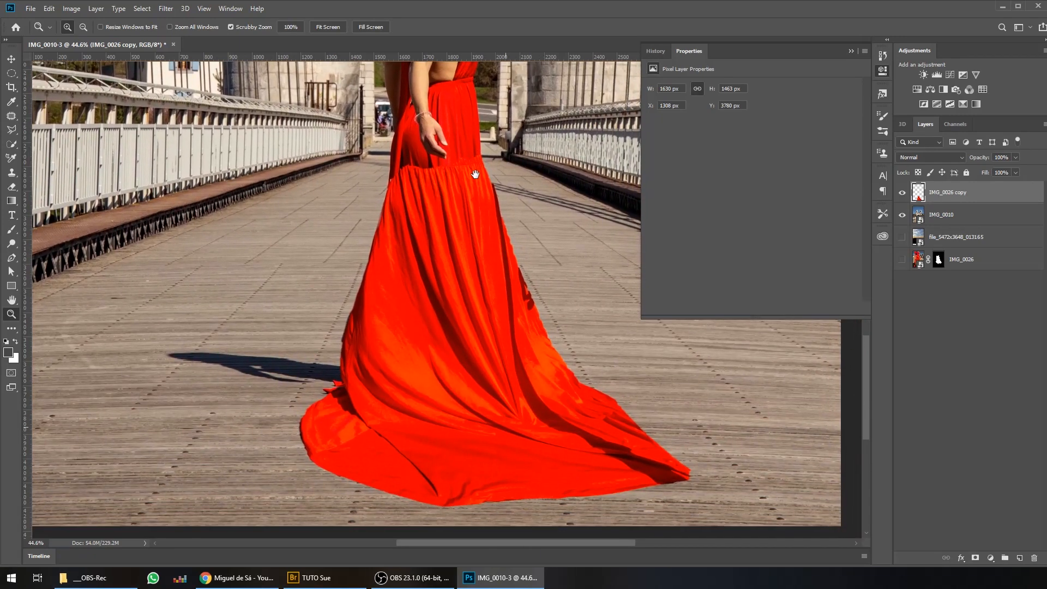
click(882, 71)
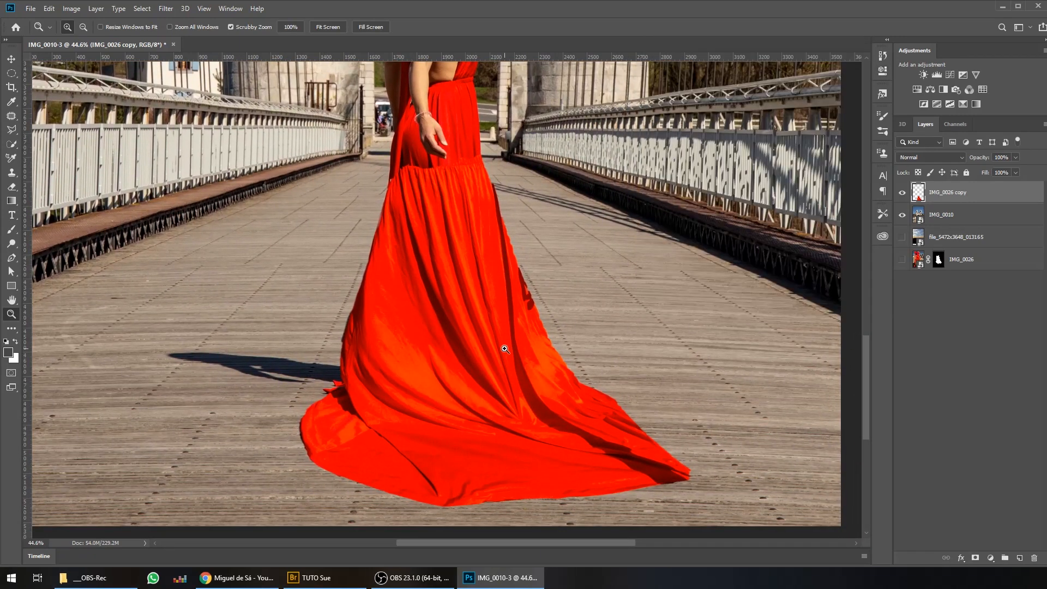
drag(488, 365, 500, 341)
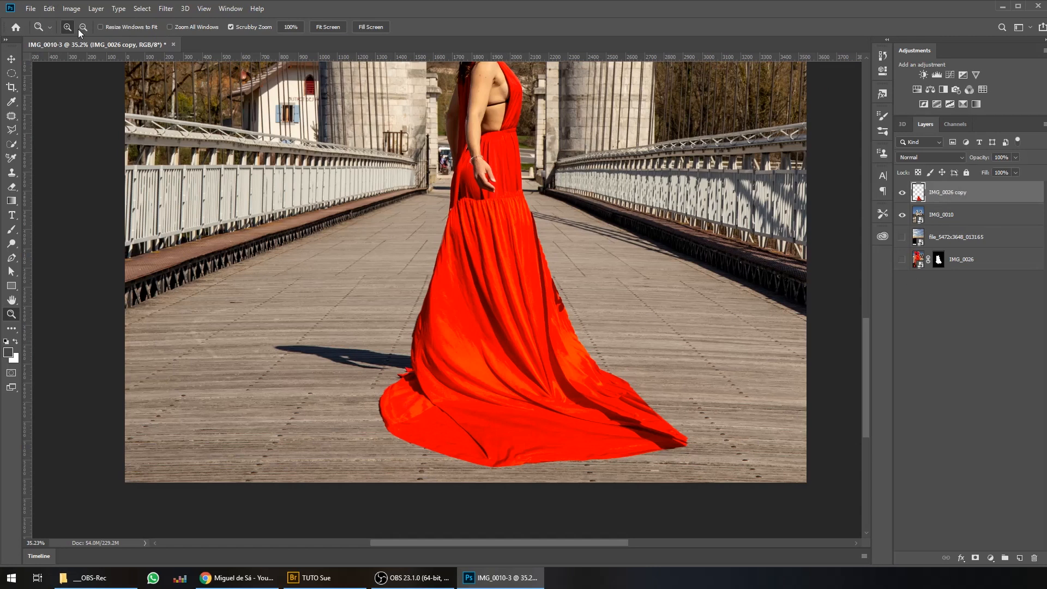
click(49, 9)
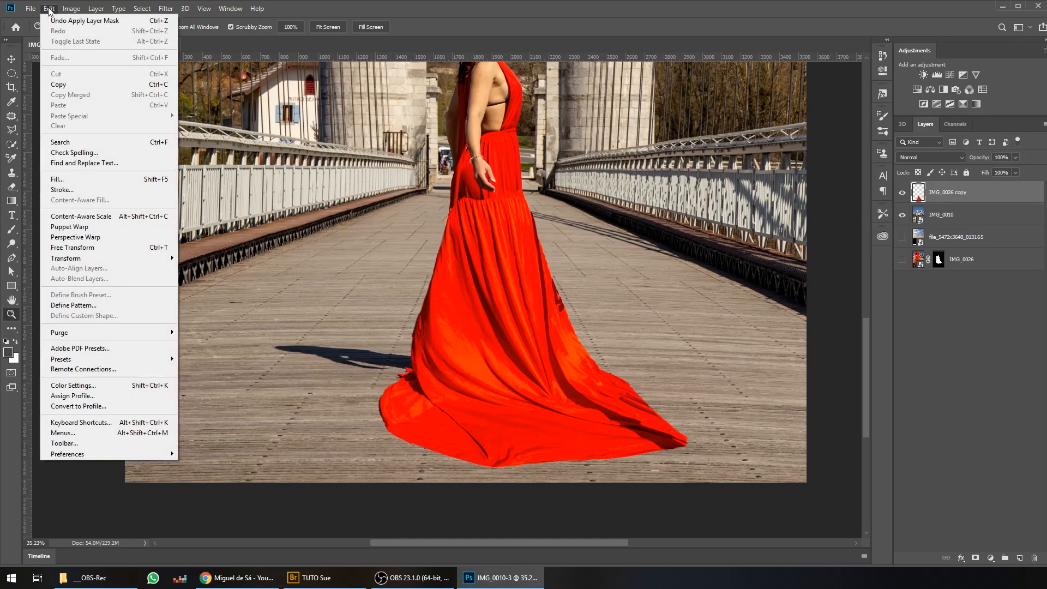
click(89, 226)
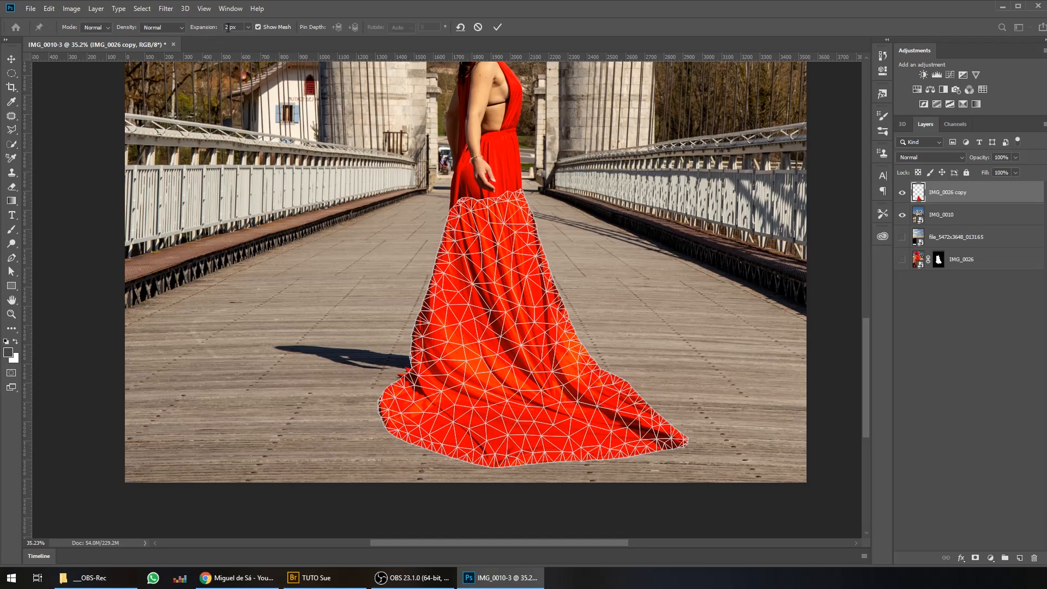
drag(217, 29, 218, 30)
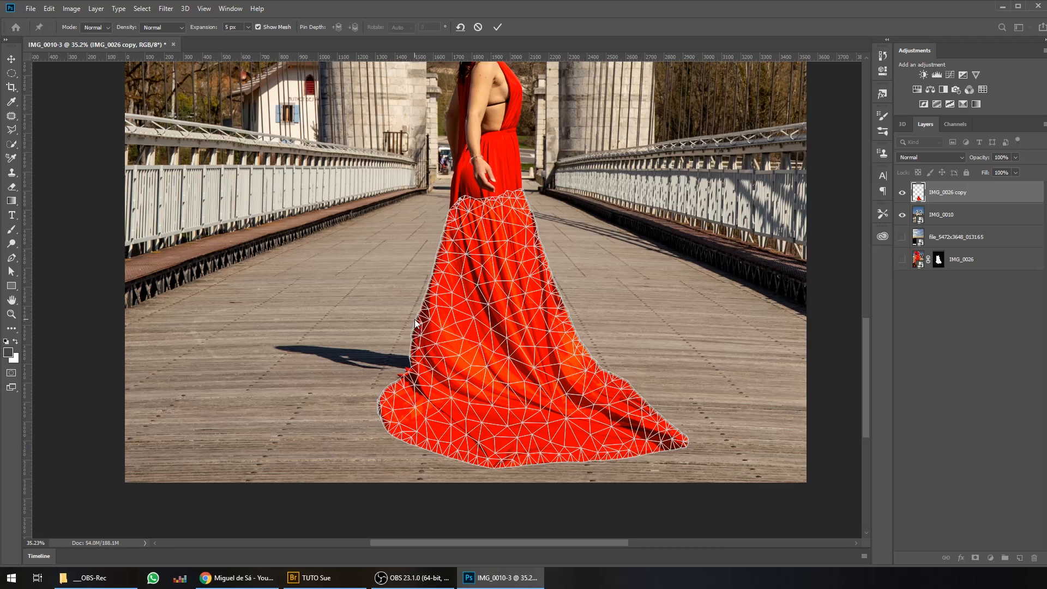
click(444, 352)
right_click(444, 352)
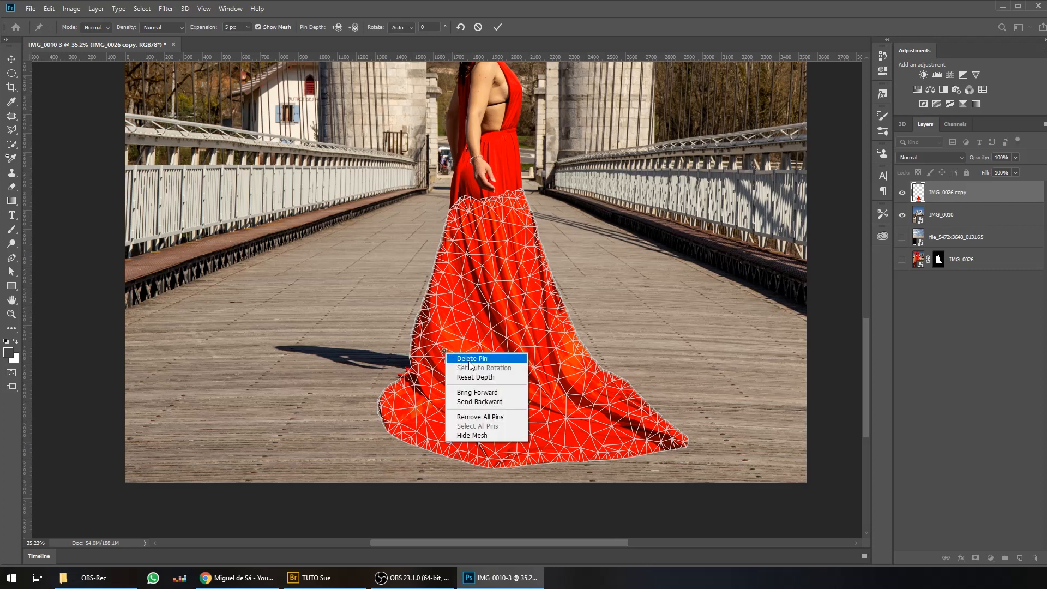
click(470, 359)
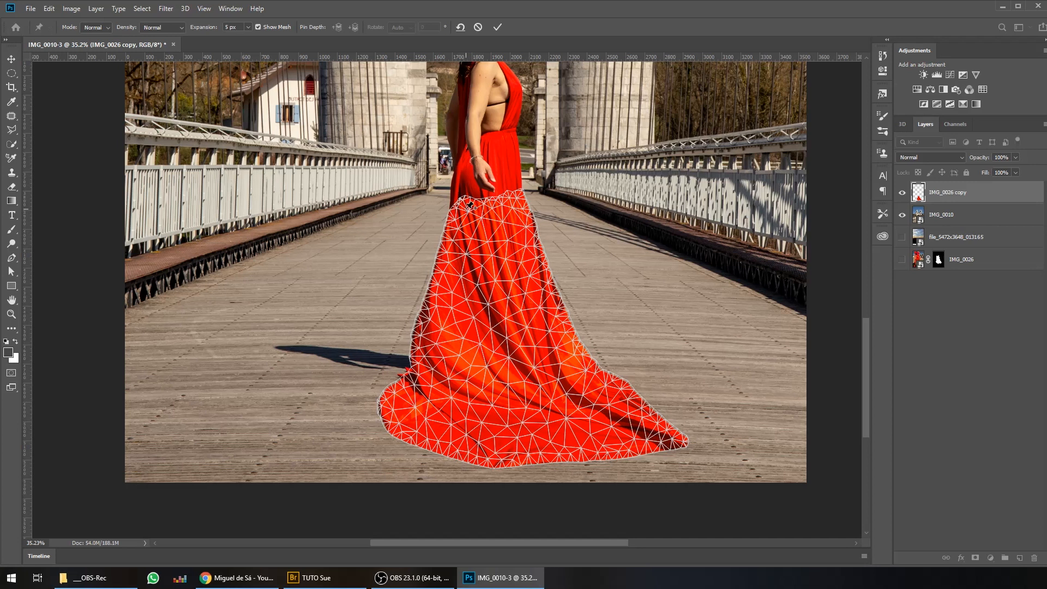
Step: Pin both corners of the skirt's waistband and pull the hem's two tips outward to spread the train across the deck
click(451, 209)
click(526, 199)
drag(679, 433, 768, 400)
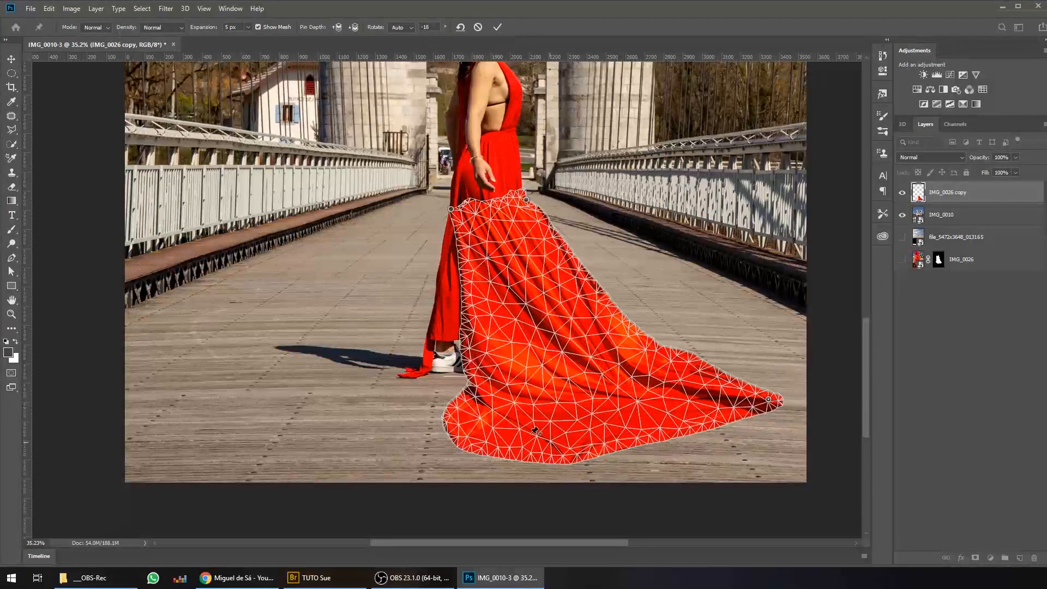
drag(450, 404, 227, 408)
drag(394, 327, 473, 367)
key(ctrl+z)
Step: Shape the train's folds and lower hem with additional puppet pins, and commit the Puppet Warp
drag(547, 374, 571, 390)
drag(484, 471, 491, 460)
drag(581, 457, 579, 452)
drag(403, 387, 364, 411)
drag(642, 395, 641, 398)
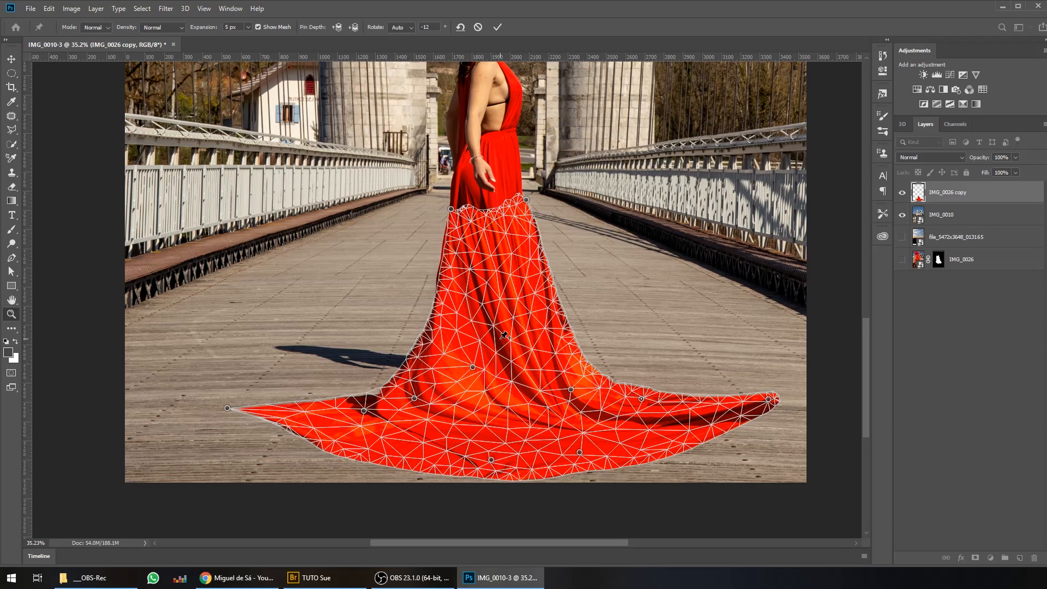
key(Return)
Step: In Liquify, nudge the skirt's lower left fold inward with the Forward Warp tool, set the brush size to 81, and apply the filter
key(z)
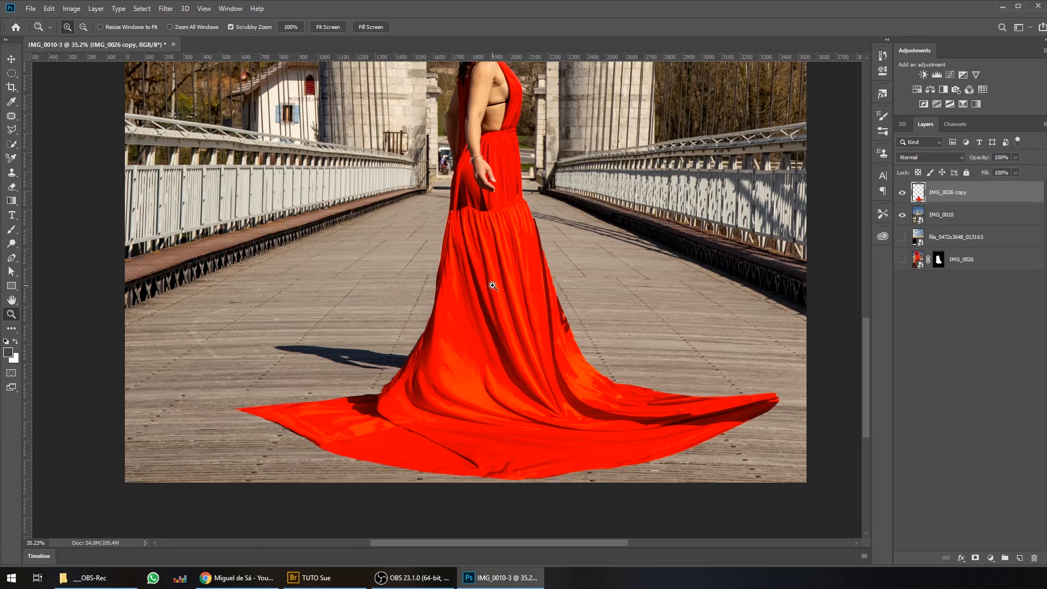
click(166, 8)
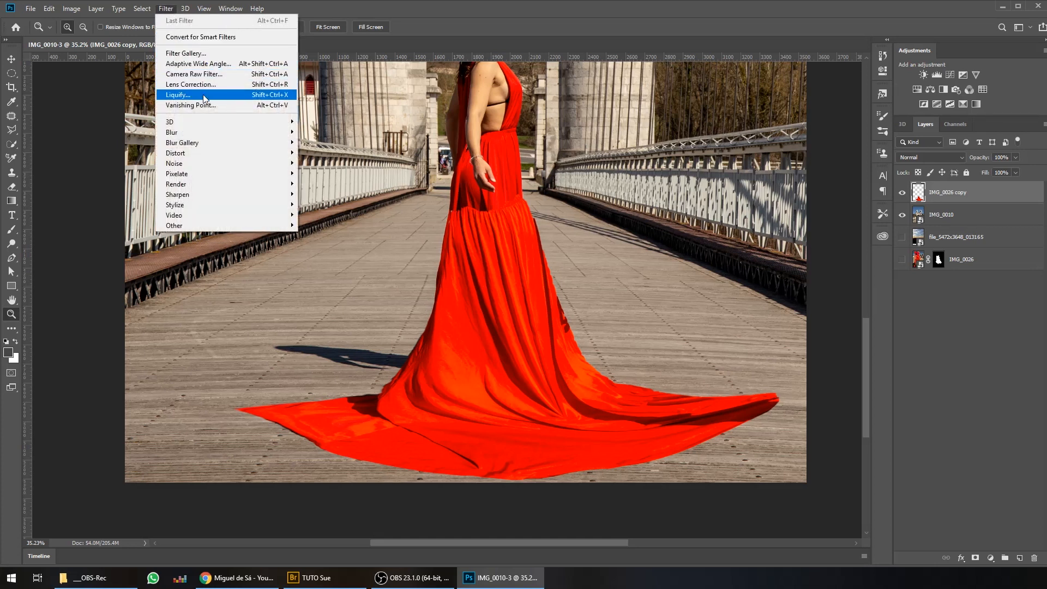
click(178, 94)
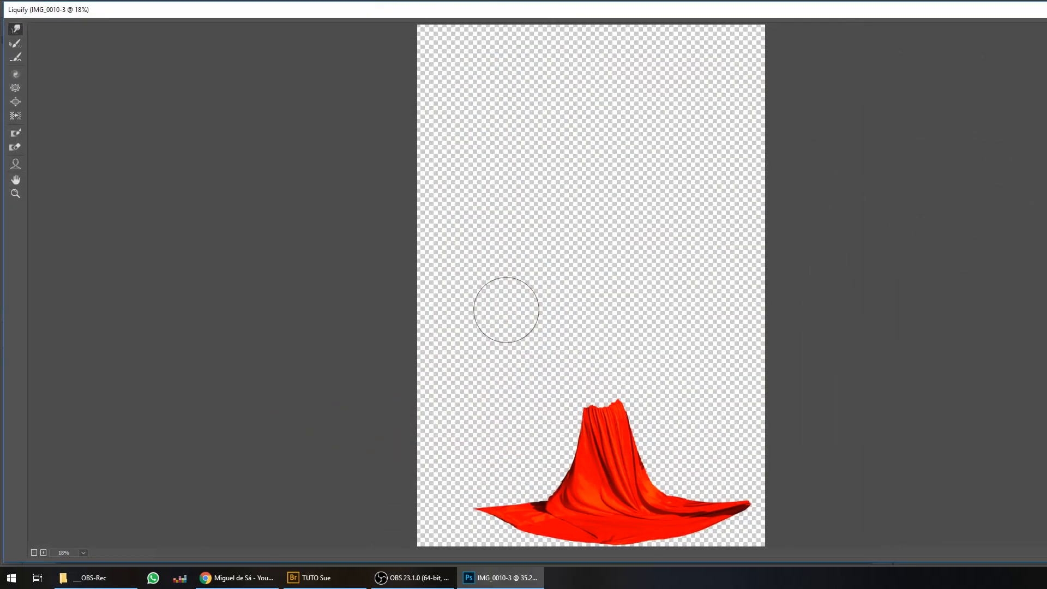
key(z)
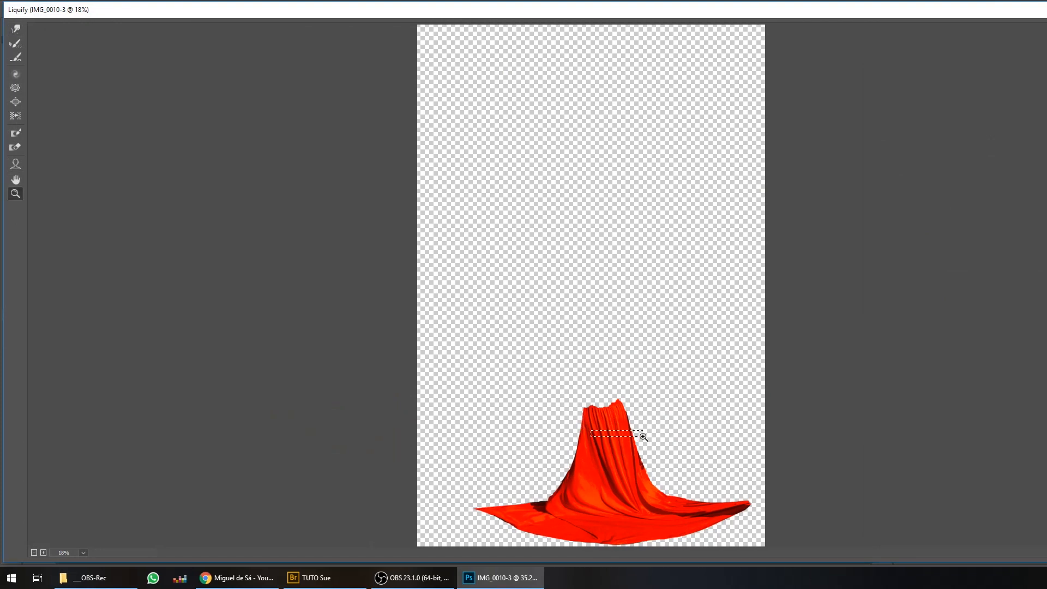
drag(711, 522, 718, 532)
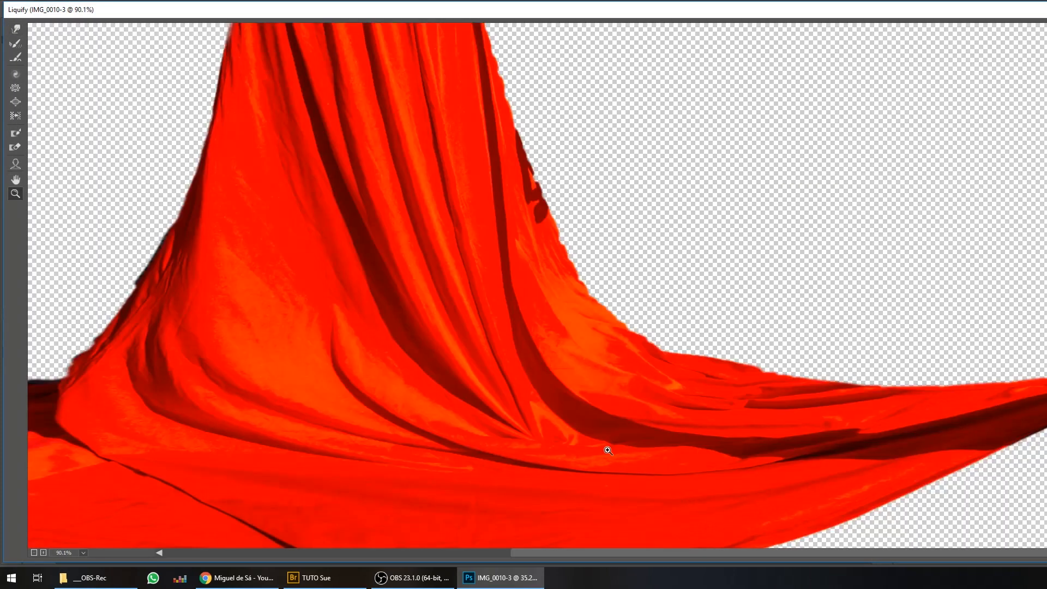
drag(450, 361, 594, 309)
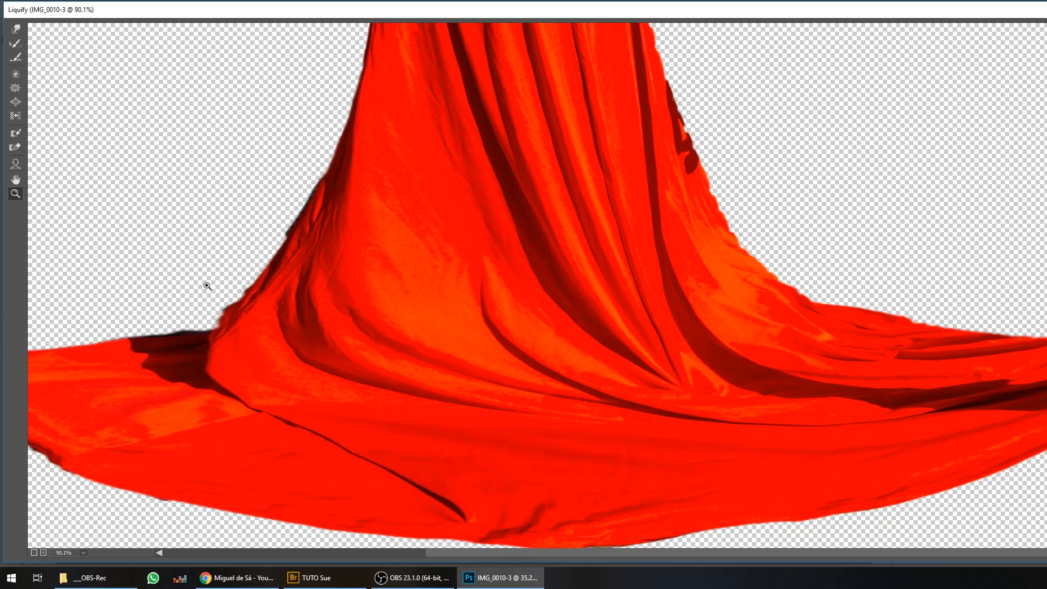
click(16, 30)
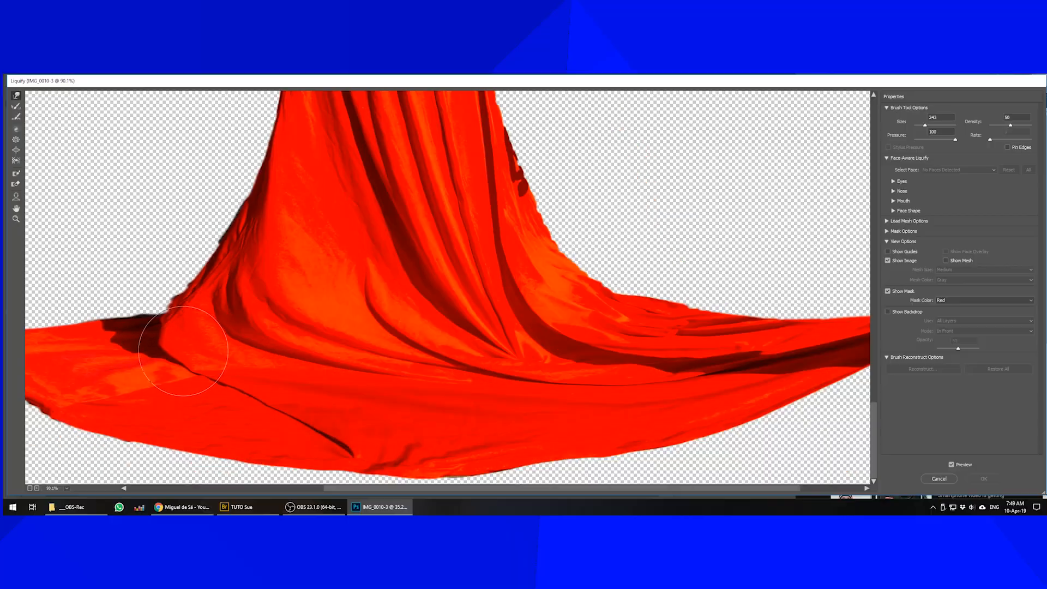
drag(156, 343, 164, 344)
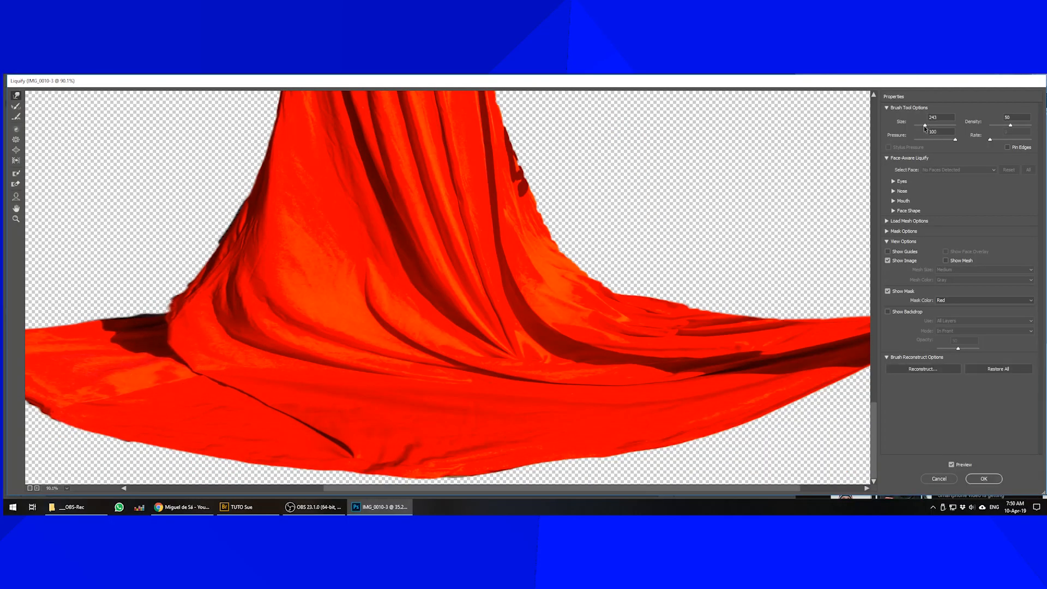
drag(921, 128, 923, 128)
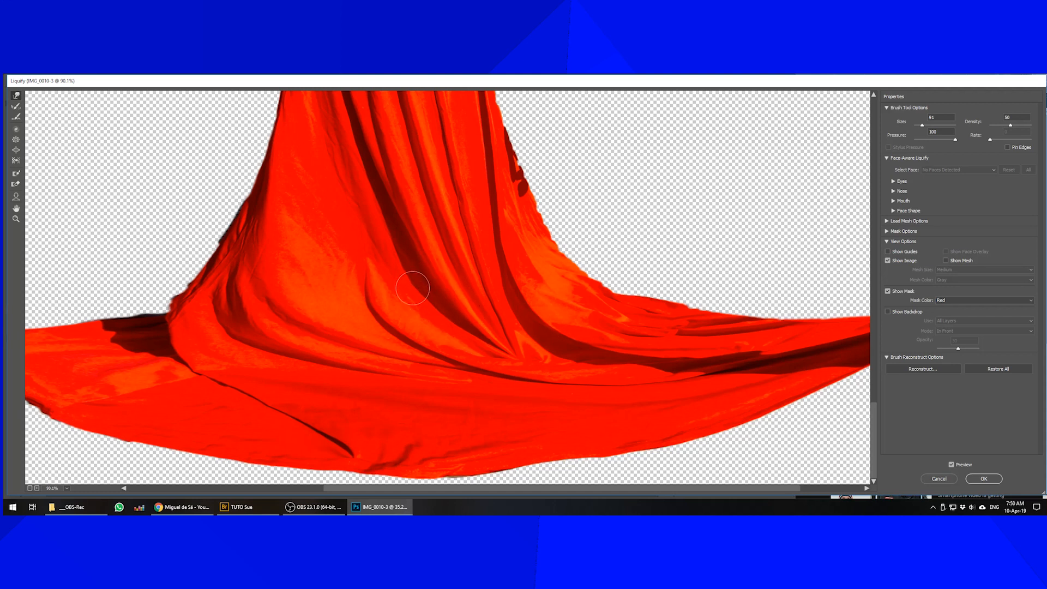
click(984, 479)
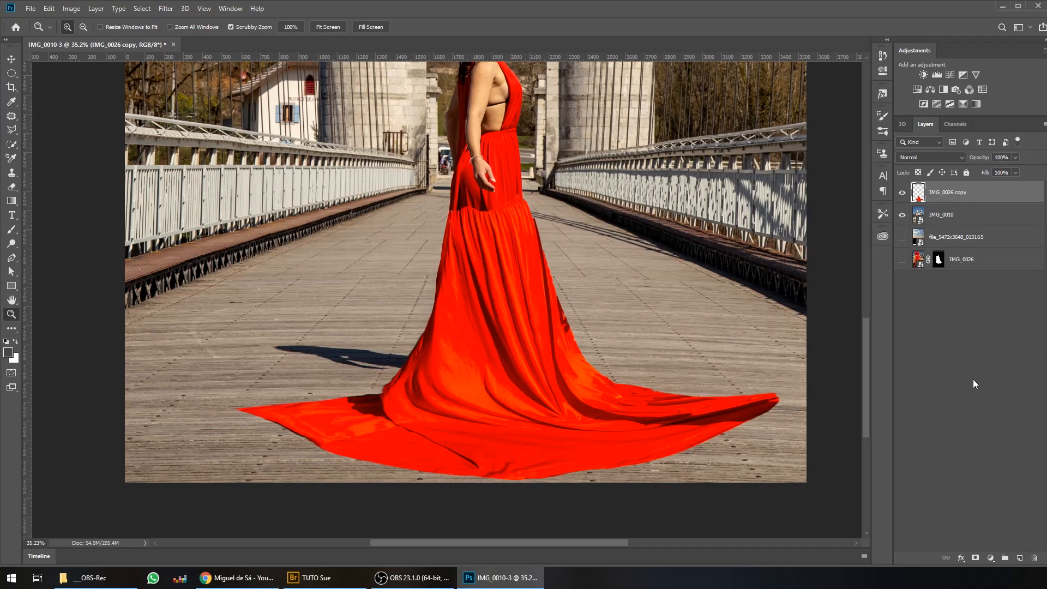
Step: Add a layer mask to the skirt copy and brush away most of the waistband seam, keeping its right corner visible
click(975, 558)
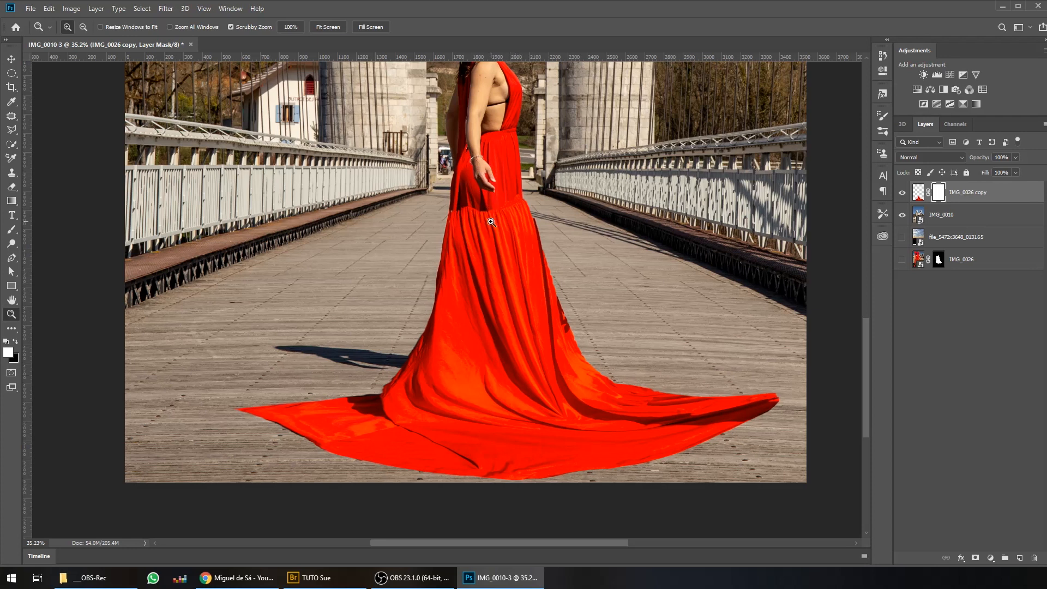
drag(489, 235, 526, 264)
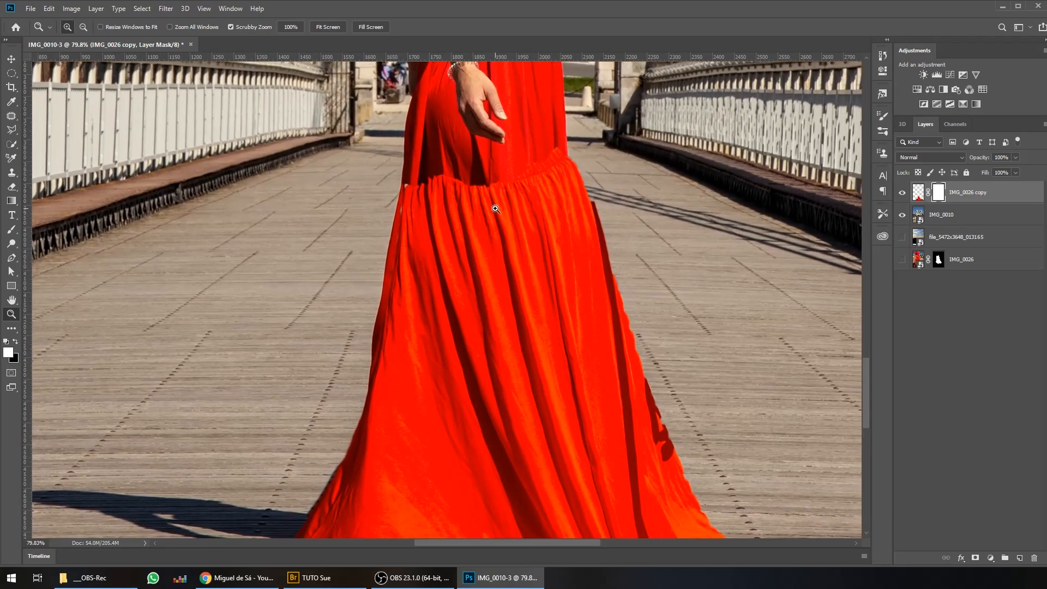
key(b)
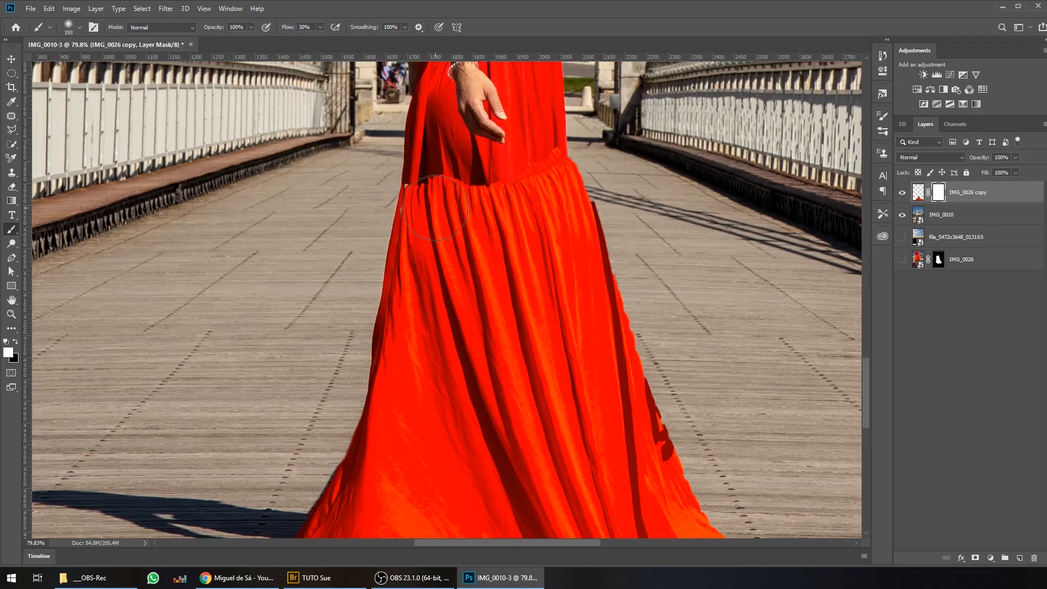
key(x)
key(x)
key(x)
key(x)
key(x)
mouse_move(444, 179)
mouse_down()
mouse_move(376, 252)
mouse_move(427, 177)
mouse_move(380, 244)
mouse_move(423, 172)
mouse_move(382, 232)
mouse_move(392, 193)
mouse_move(360, 261)
mouse_up()
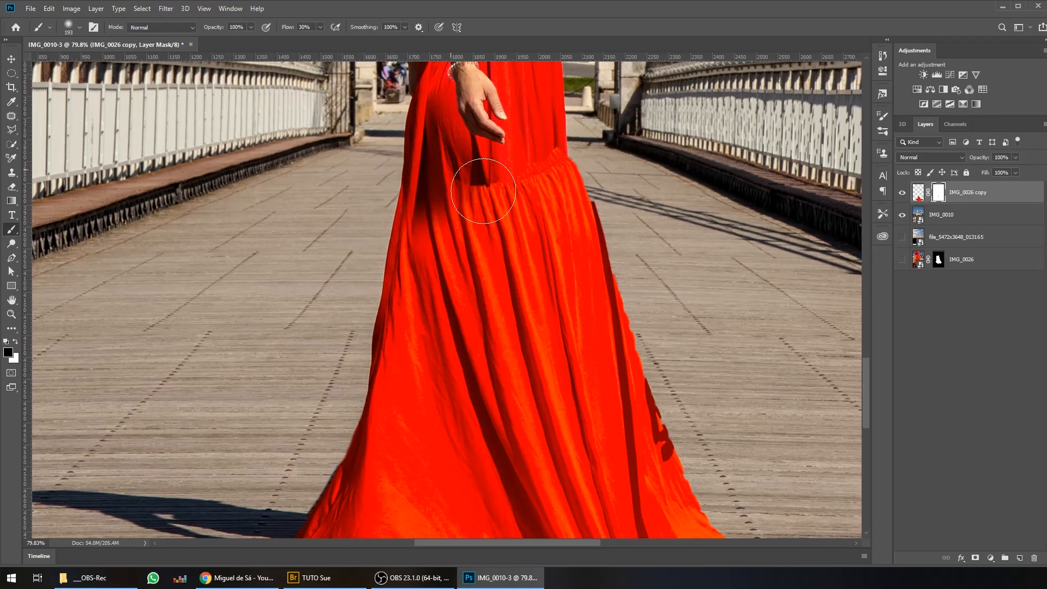
mouse_move(465, 191)
mouse_down()
mouse_move(564, 213)
mouse_move(553, 116)
mouse_move(561, 243)
mouse_move(566, 163)
mouse_move(562, 203)
mouse_move(530, 206)
mouse_move(571, 222)
mouse_move(579, 191)
mouse_move(559, 137)
mouse_move(575, 207)
mouse_up()
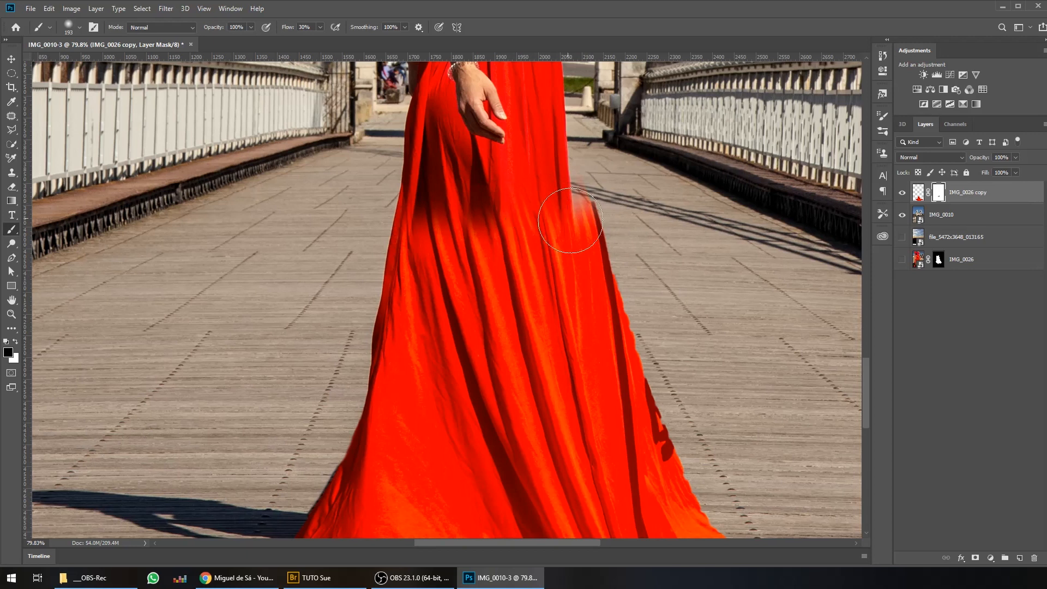
key(x)
mouse_move(572, 207)
mouse_down()
mouse_move(543, 124)
mouse_move(585, 239)
mouse_move(544, 105)
mouse_move(588, 242)
mouse_move(573, 168)
mouse_move(588, 202)
mouse_move(566, 154)
mouse_move(574, 188)
mouse_move(561, 211)
mouse_up()
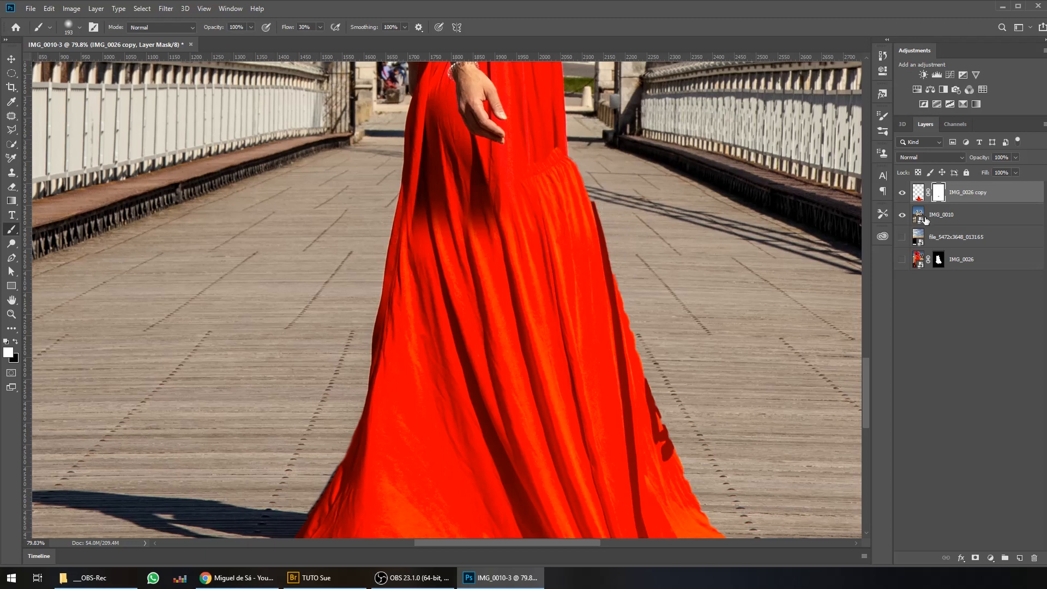
Step: Puppet-warp the skirt copy itself, pinning the upper folds and pulling the right waist edge inward to follow the dress
click(920, 193)
click(49, 9)
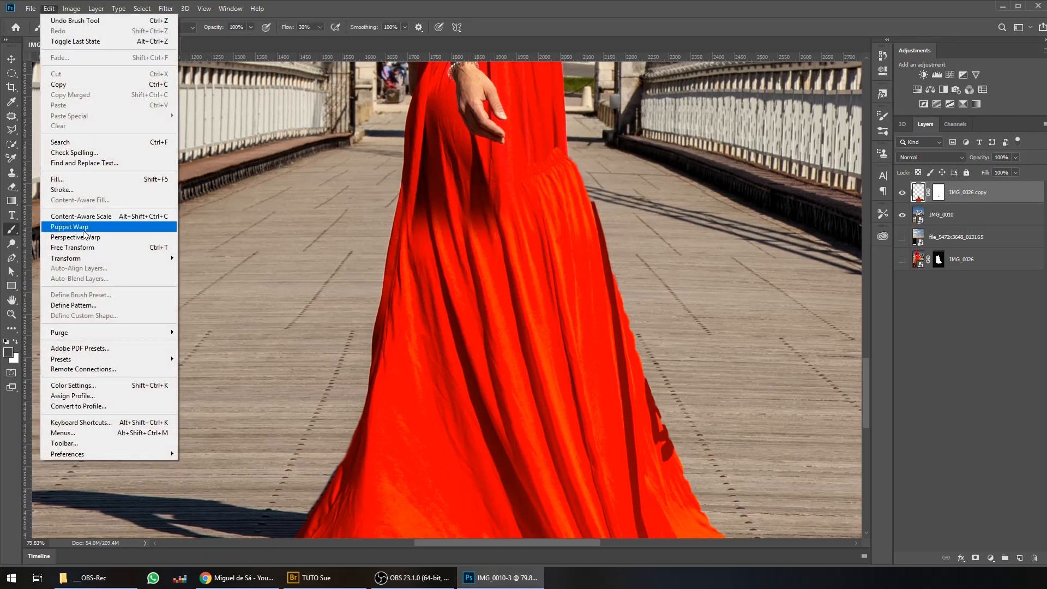
click(84, 230)
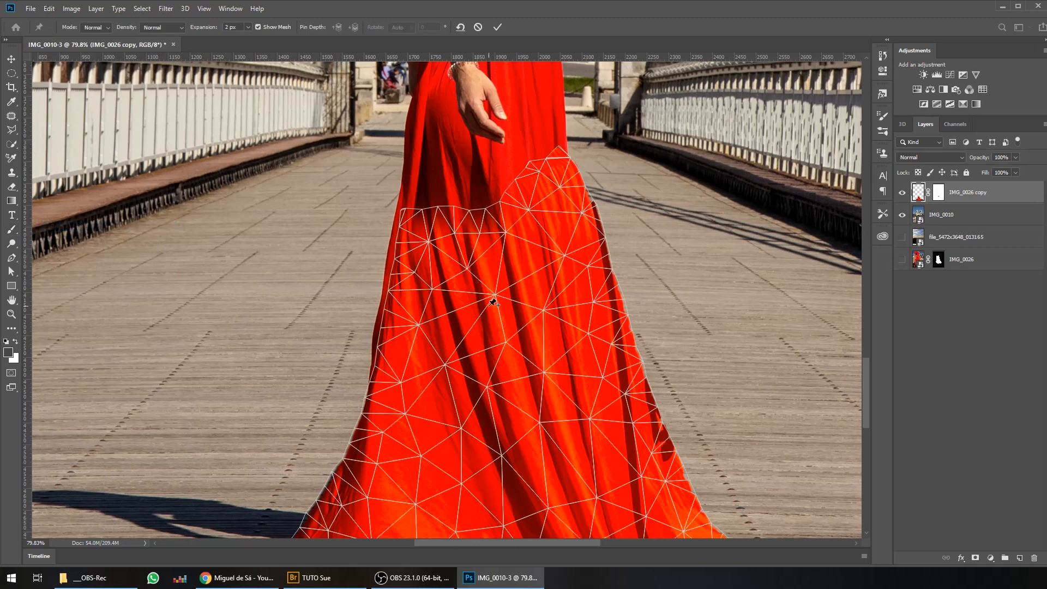
click(478, 233)
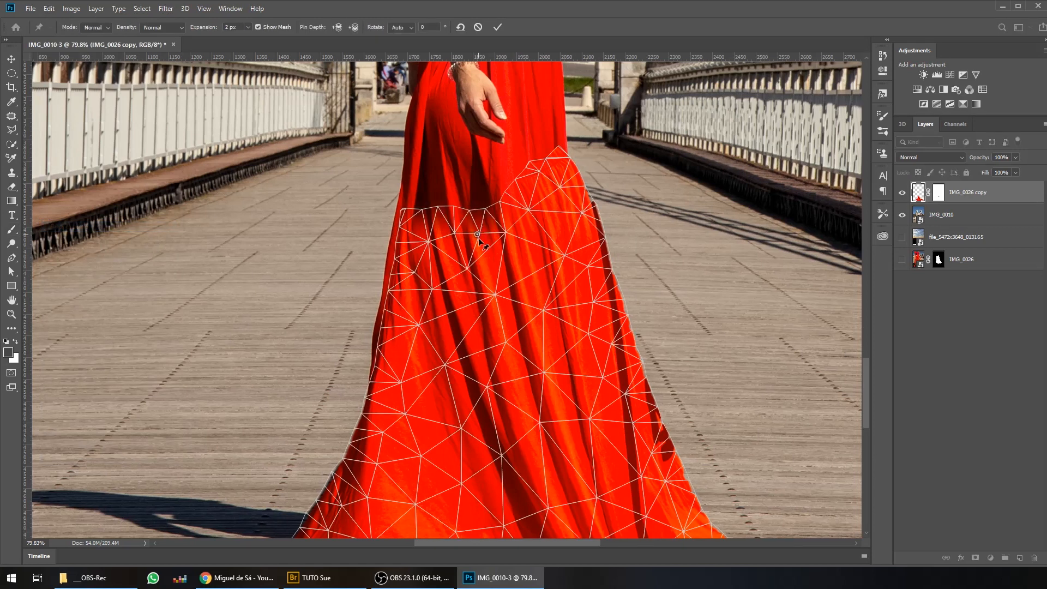
click(588, 333)
drag(584, 212, 564, 226)
drag(562, 166, 565, 163)
drag(591, 306, 581, 310)
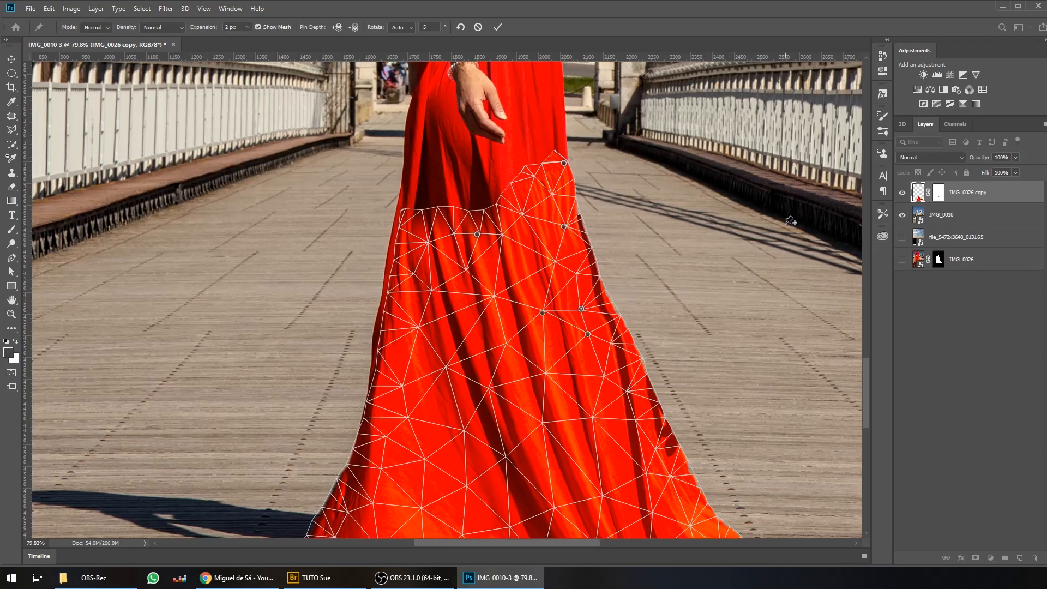
key(Return)
Step: Paint black on the skirt copy's mask over the remaining waistband seam to merge it with the original dress
key(b)
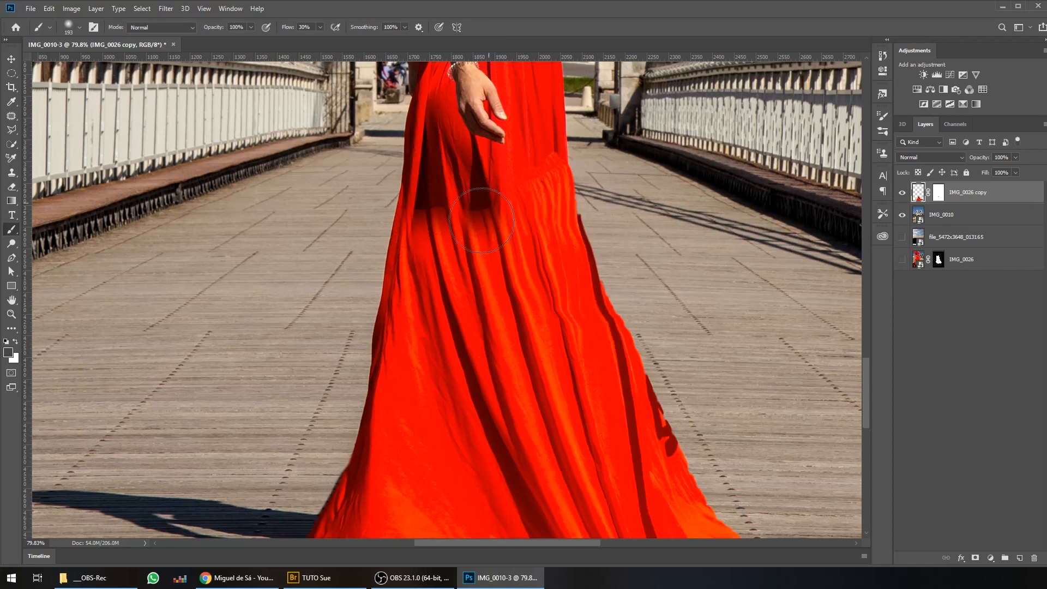
click(940, 193)
key(x)
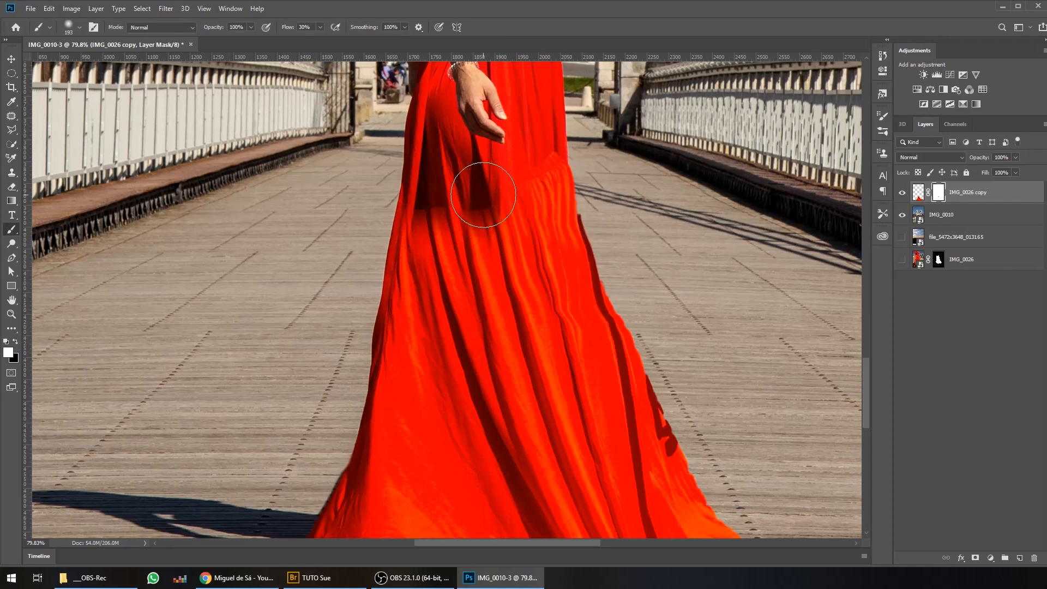
key(x)
mouse_move(486, 201)
mouse_down()
mouse_move(458, 208)
mouse_move(570, 148)
mouse_up()
drag(427, 240, 459, 210)
click(420, 218)
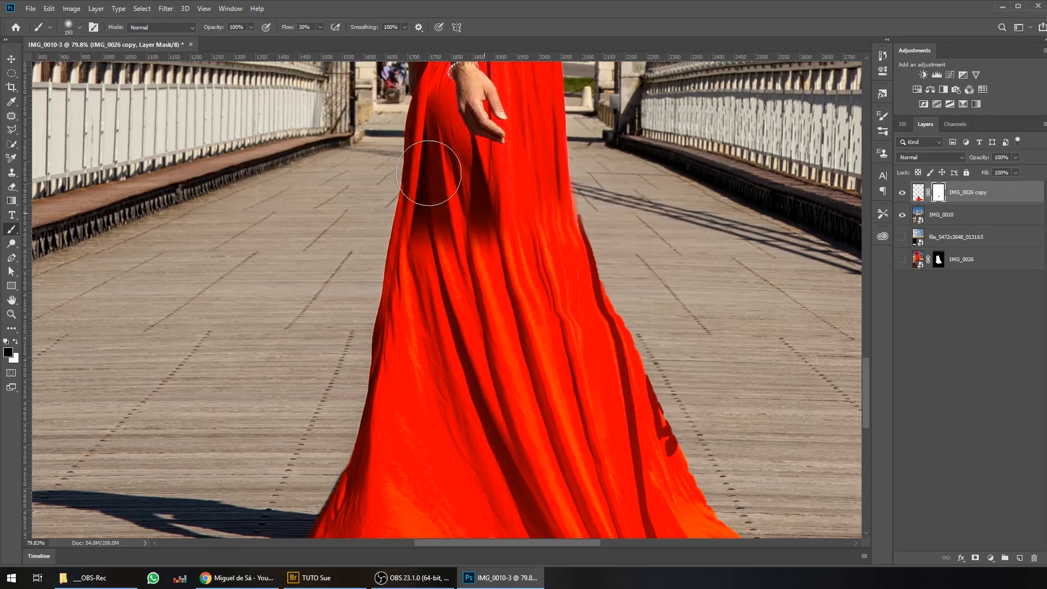
Step: Soften the transition in the upper folds on the mask with a smaller black brush, size 100 at 20% opacity
key(bracketleft)
key(bracketleft)
key(bracketleft)
key(bracketleft)
drag(484, 226, 486, 248)
mouse_move(433, 354)
mouse_down()
mouse_move(422, 226)
mouse_move(435, 271)
mouse_move(459, 253)
mouse_up()
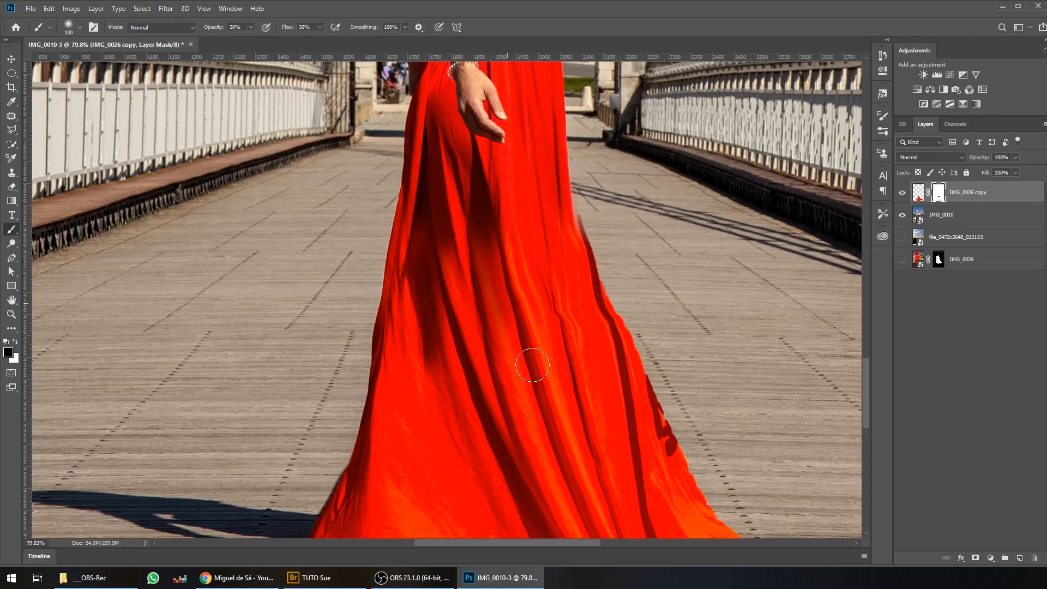
Step: Create a new layer named Clone for retouching the woman's upper body
key(z)
drag(522, 325, 502, 297)
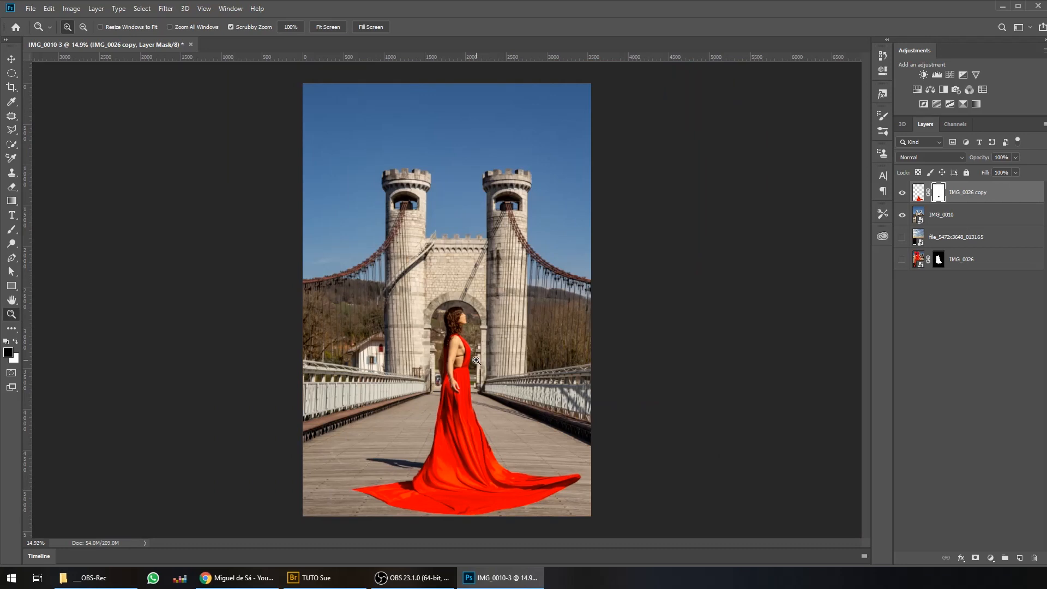
drag(457, 363, 534, 415)
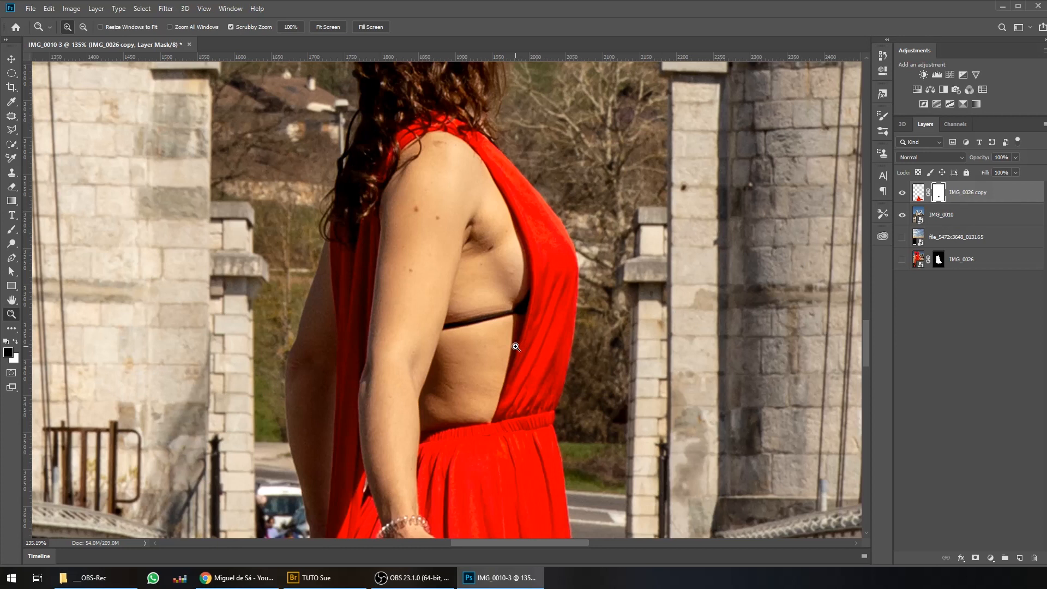
key(ctrl+shift+n)
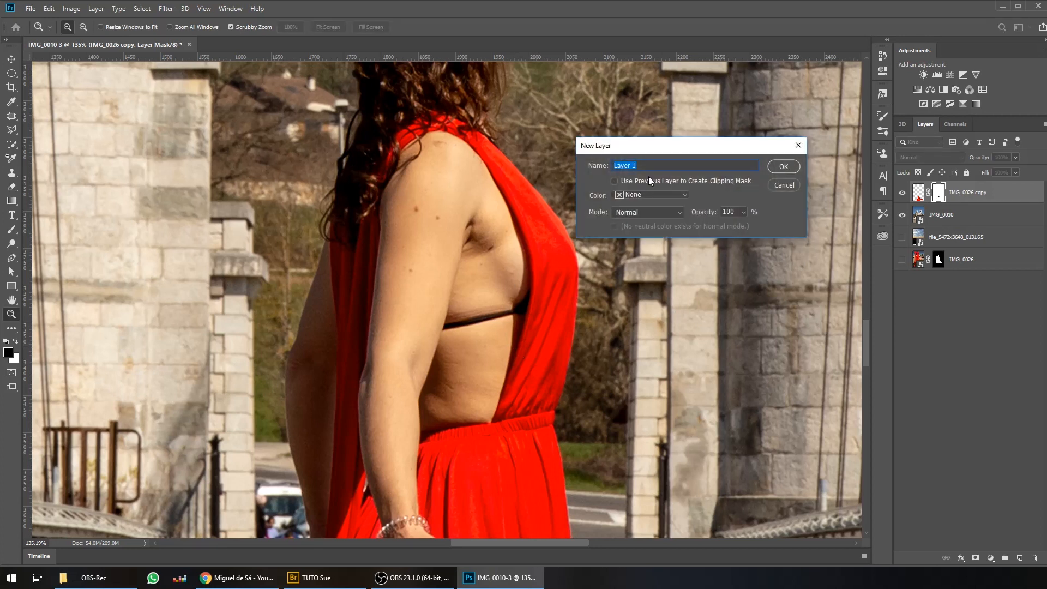
text(Clone)
key(Return)
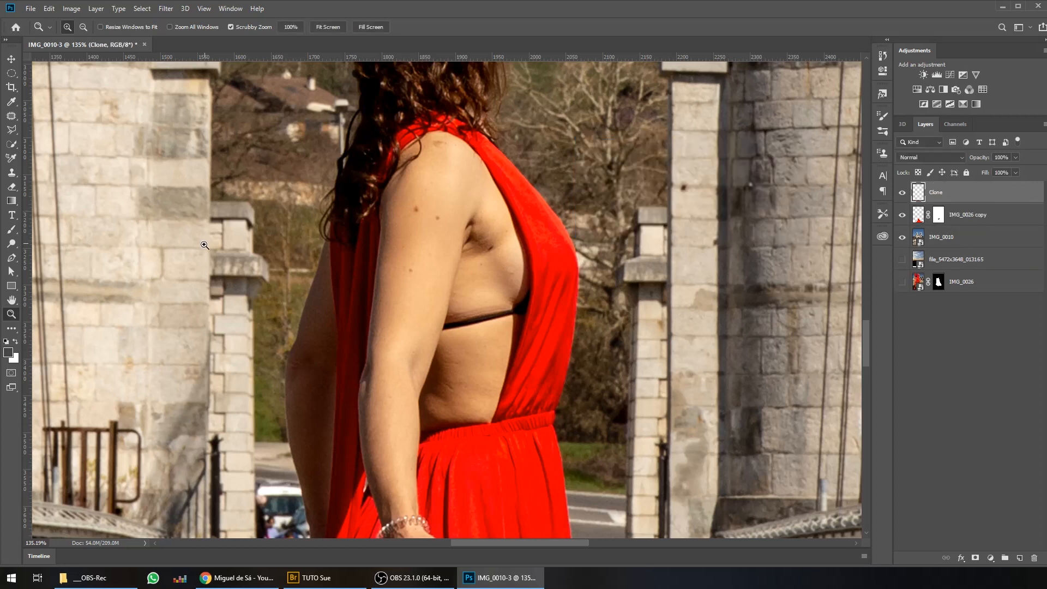
Step: Set the Clone Stamp brush to 20 px and cover the black strap on the woman's side with sampled skin
key(s)
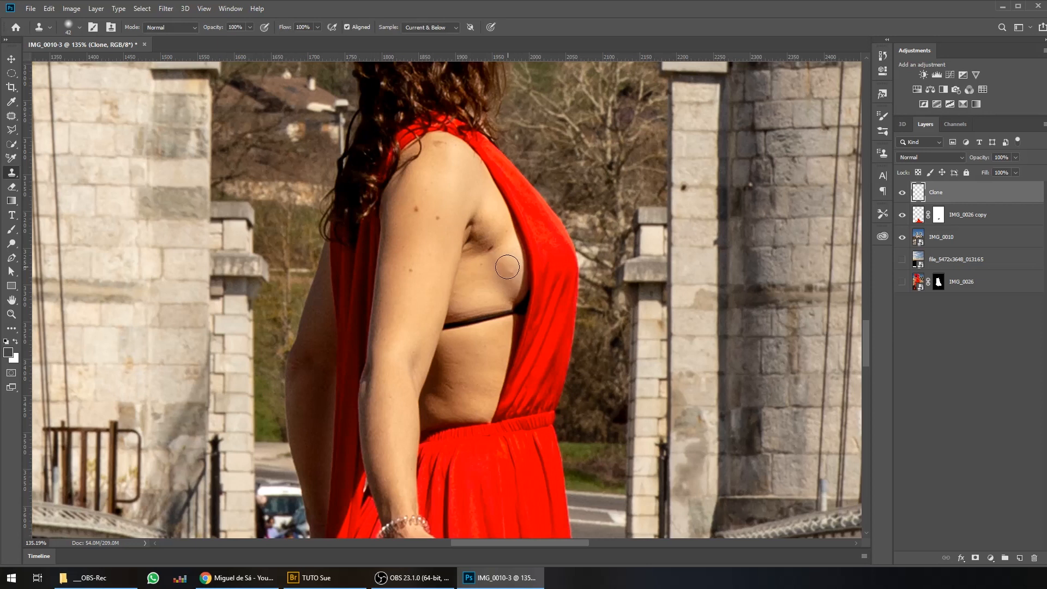
scroll(506, 266, up, 5)
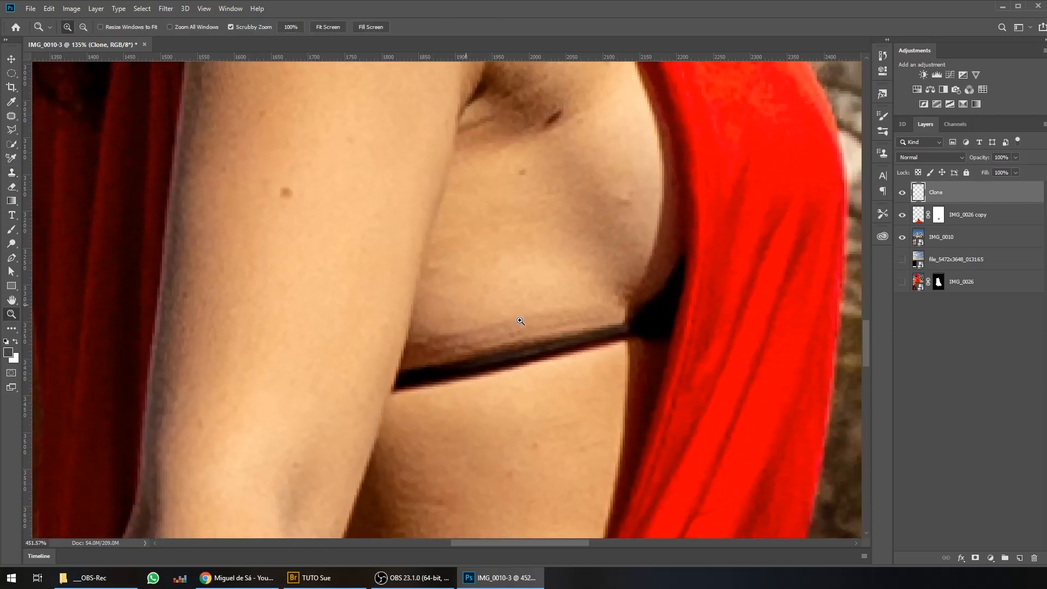
drag(560, 340, 552, 293)
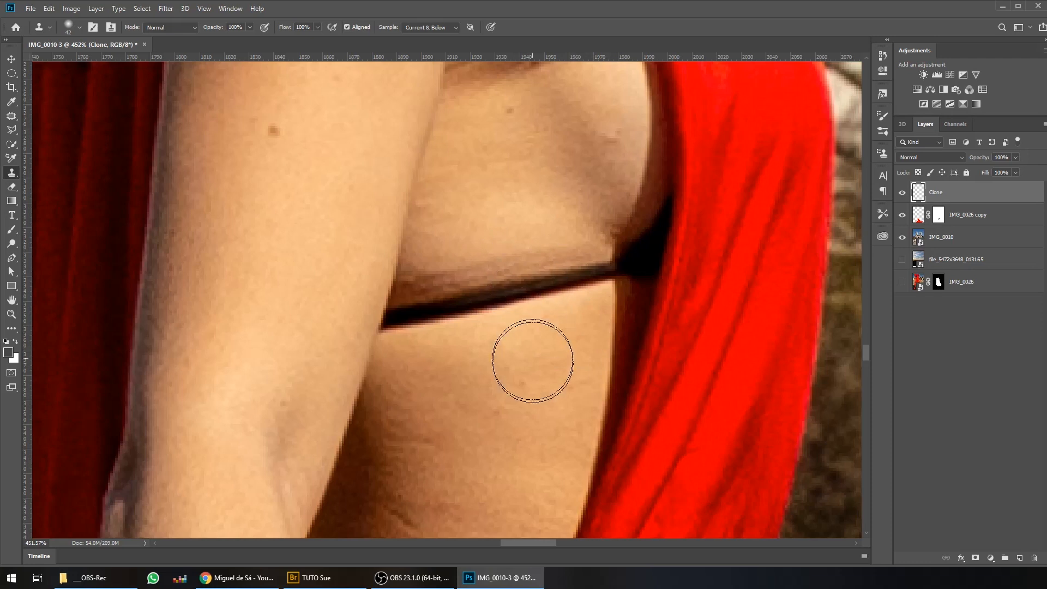
alt+click(526, 408)
click(542, 280)
right_click(536, 281)
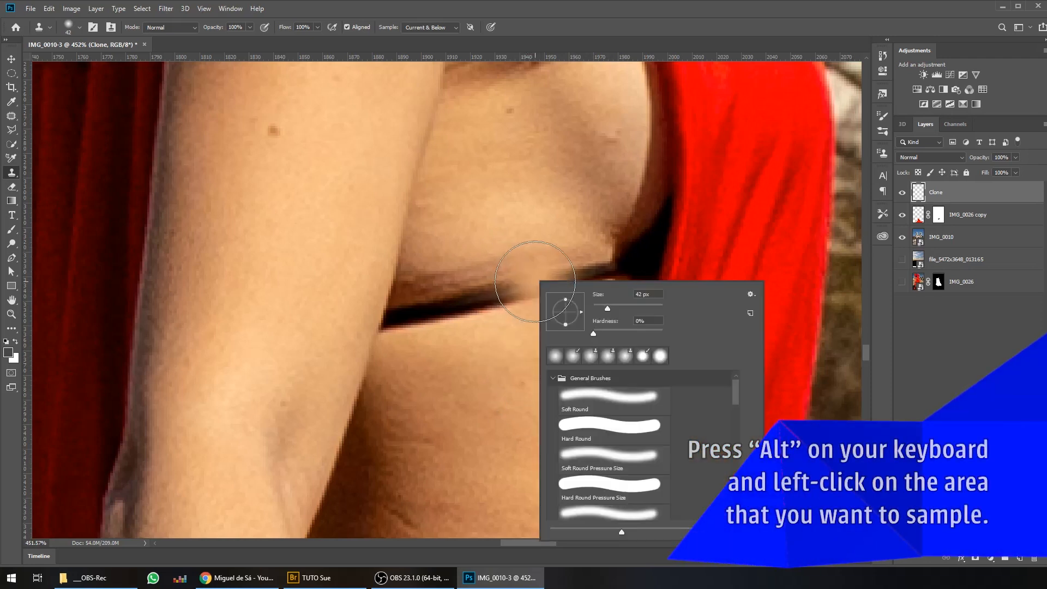
drag(608, 306, 600, 310)
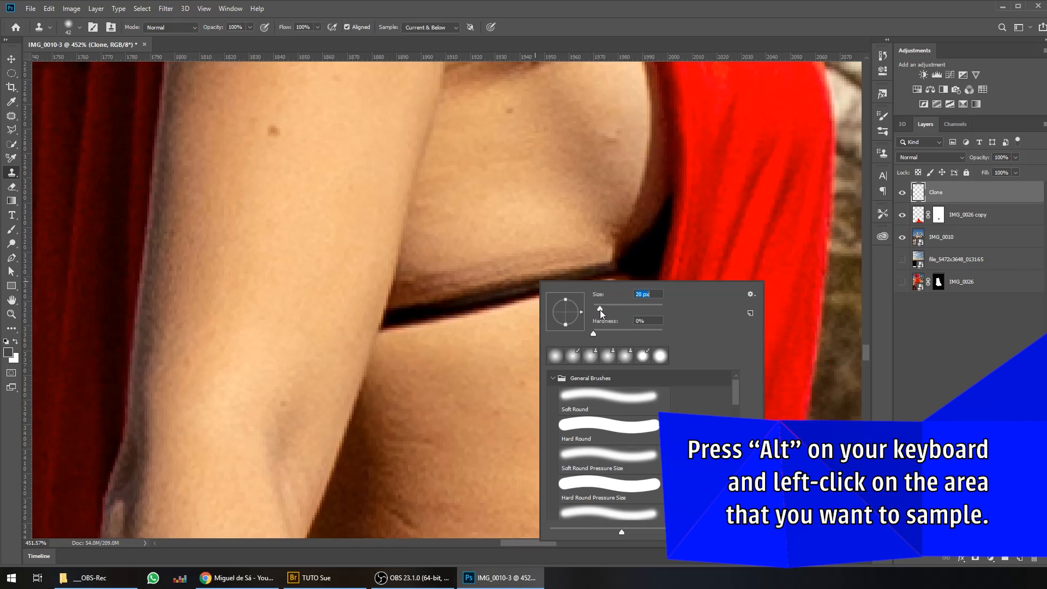
drag(609, 336, 627, 335)
mouse_move(516, 279)
mouse_down()
mouse_move(528, 296)
mouse_move(545, 277)
mouse_up()
alt+click(609, 386)
mouse_move(610, 270)
mouse_down()
mouse_move(620, 264)
mouse_move(566, 290)
mouse_move(547, 374)
mouse_move(456, 297)
mouse_move(420, 304)
mouse_move(554, 243)
mouse_move(515, 252)
mouse_up()
alt+click(482, 192)
drag(420, 264, 410, 272)
Step: Clone away the rest of the strap next to the arm, resampling nearby skin to even out the texture
right_click(456, 354)
drag(597, 361, 551, 361)
key(Return)
alt+click(474, 414)
mouse_move(526, 313)
mouse_down()
mouse_move(442, 335)
mouse_move(410, 303)
mouse_move(433, 299)
mouse_up()
alt+click(444, 263)
alt+click(490, 400)
alt+click(467, 410)
mouse_move(378, 317)
mouse_down()
mouse_move(386, 291)
mouse_move(409, 296)
mouse_move(421, 281)
mouse_move(378, 315)
mouse_up()
alt+click(512, 364)
alt+click(517, 312)
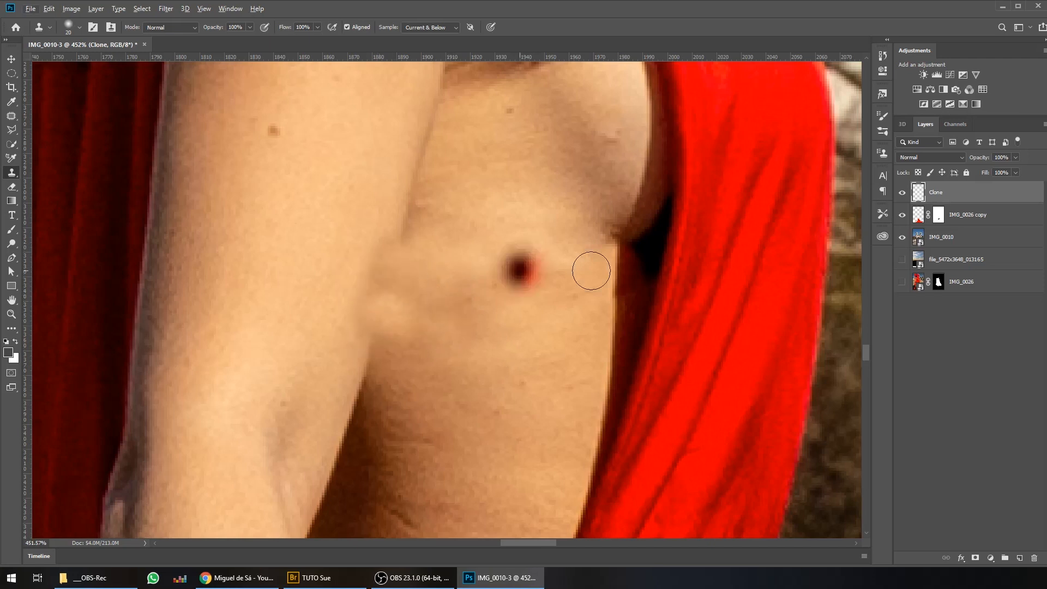
Step: Add a mask to the Clone layer and paint black along the arm's edge to restore its outline
click(977, 557)
key(b)
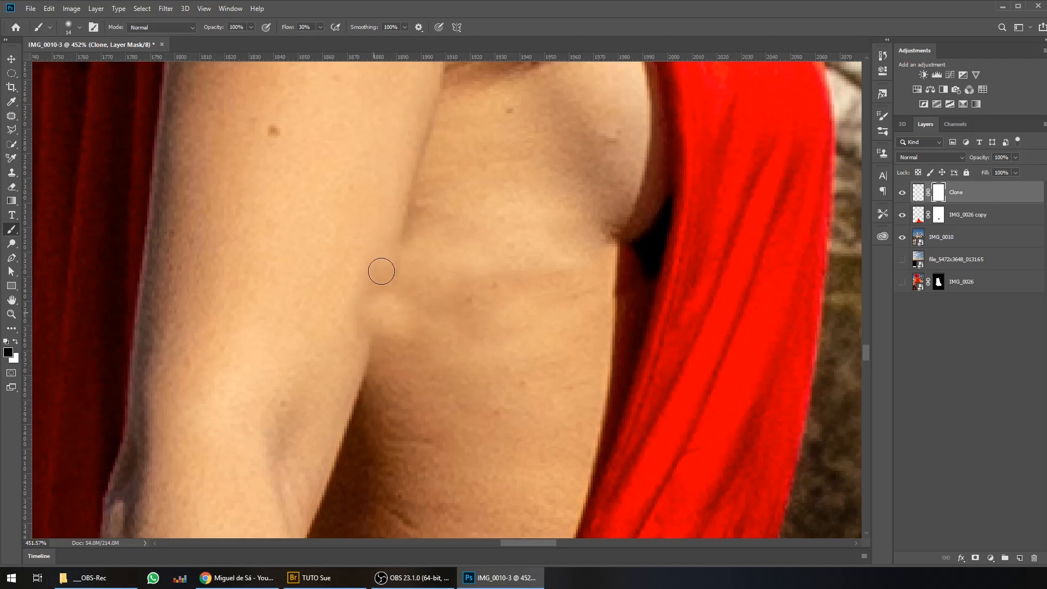
drag(393, 272, 367, 350)
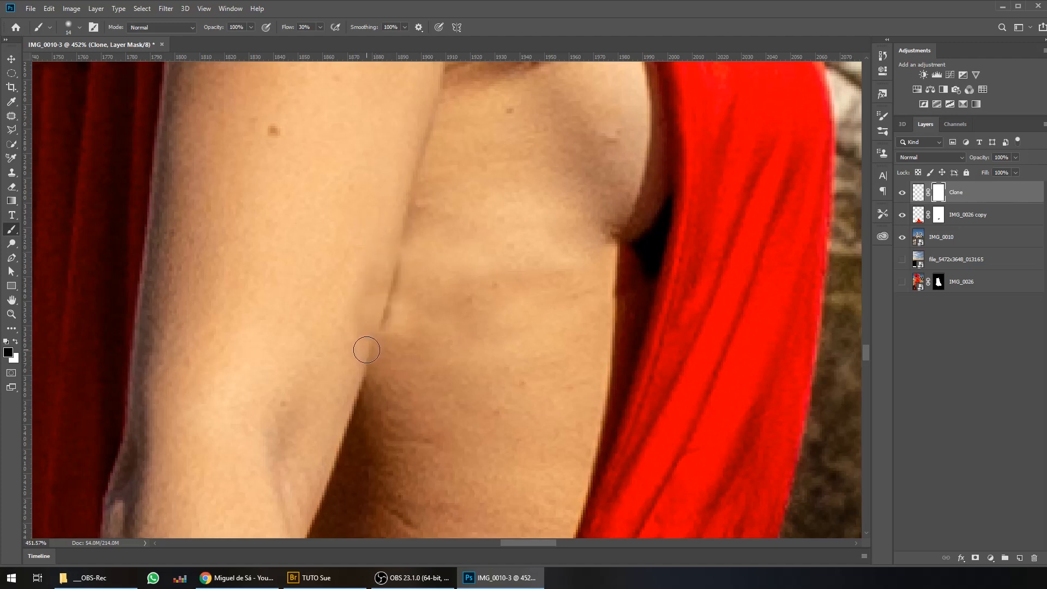
Step: Show the sunset sky layer and move it to the top of the layer stack
key(z)
mouse_move(540, 252)
mouse_down()
mouse_move(458, 264)
mouse_move(481, 271)
mouse_move(525, 247)
mouse_move(474, 297)
mouse_move(504, 295)
mouse_move(458, 296)
mouse_up()
drag(544, 249, 545, 308)
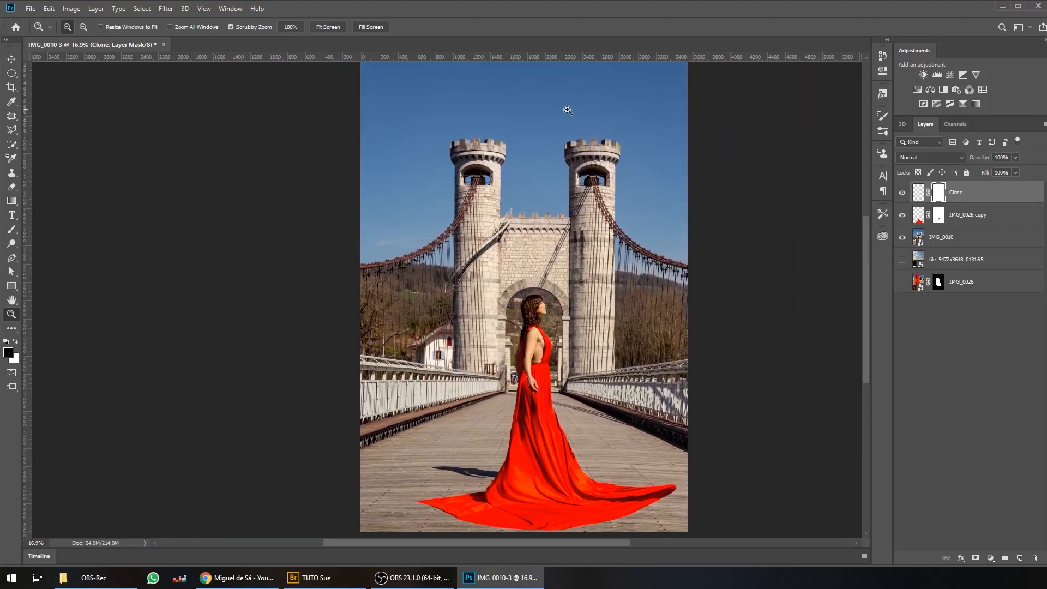
click(902, 259)
mouse_move(954, 259)
mouse_down()
mouse_move(946, 174)
mouse_move(939, 189)
mouse_up()
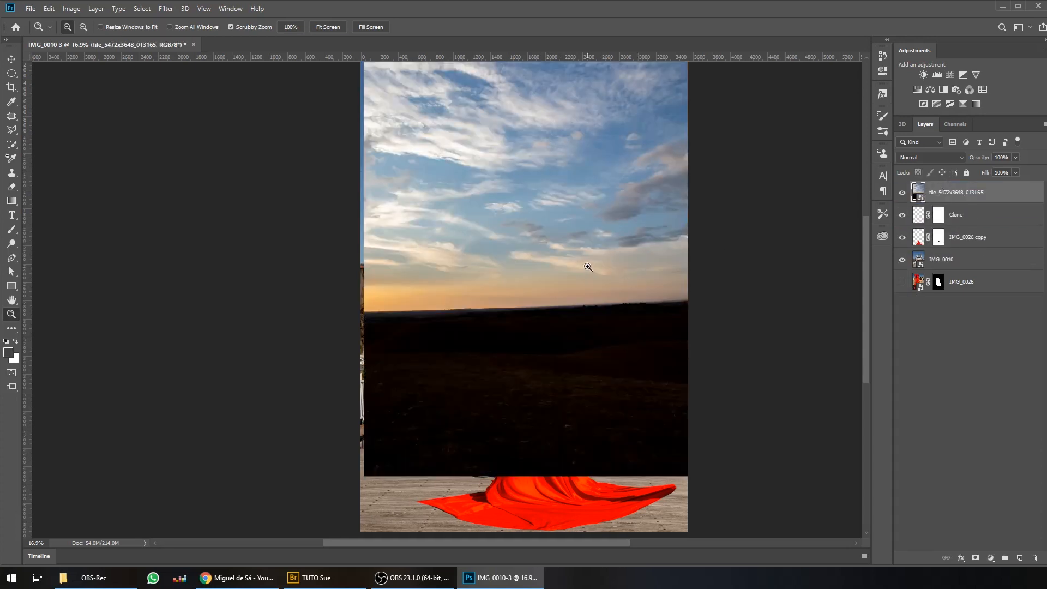
Step: Reposition the sky photo with Free Transform so it covers the whole canvas
key(ctrl+t)
drag(620, 252, 615, 279)
drag(621, 229, 627, 267)
key(Return)
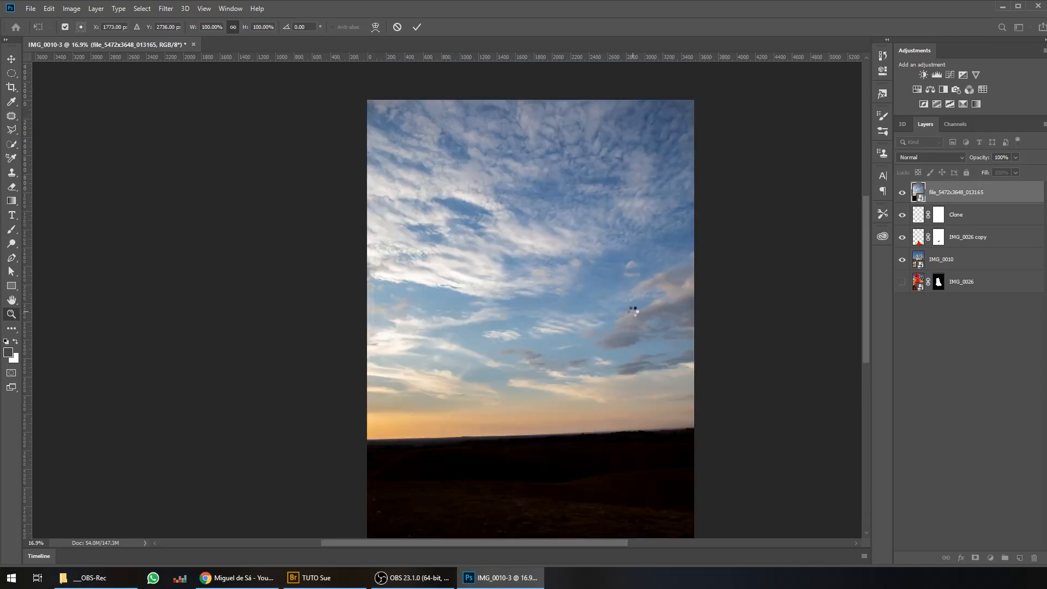
Step: Hide the sunset sky layer and select the blue sky on the IMG_0010 layer with the Magic Wand tool
key(z)
click(902, 191)
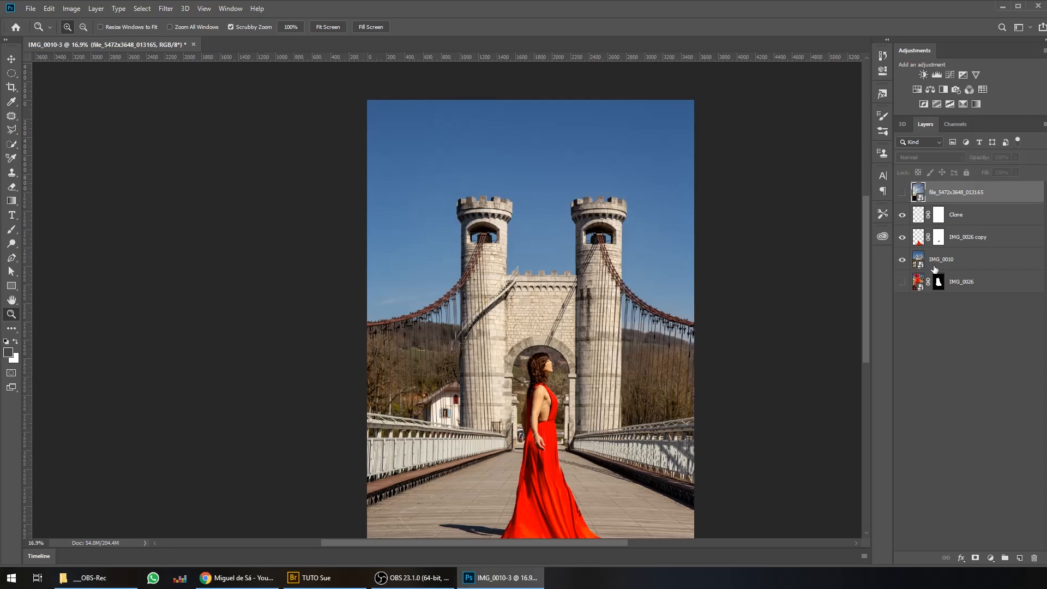
click(919, 258)
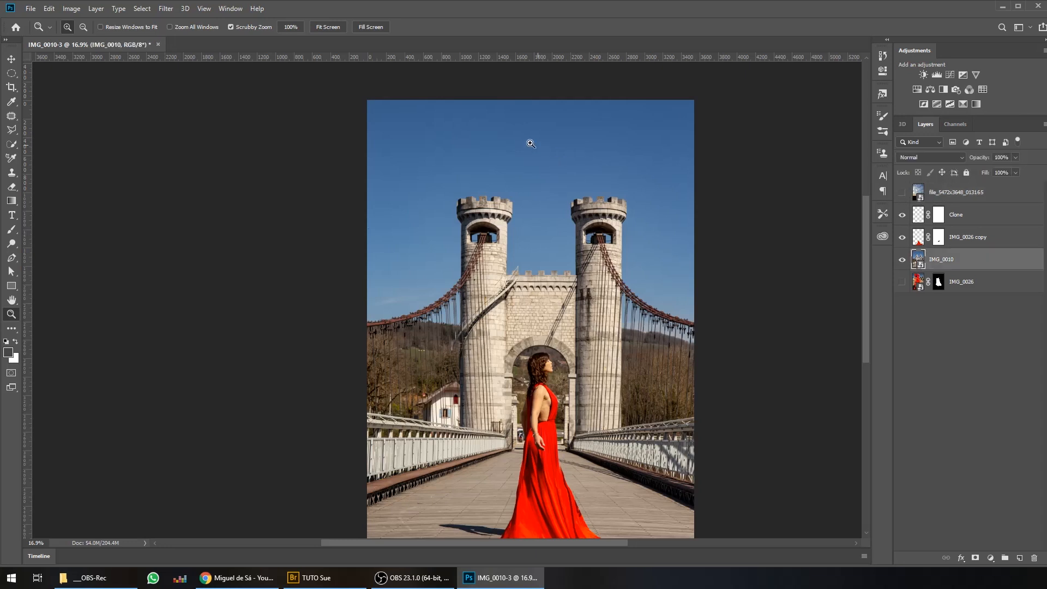
click(12, 146)
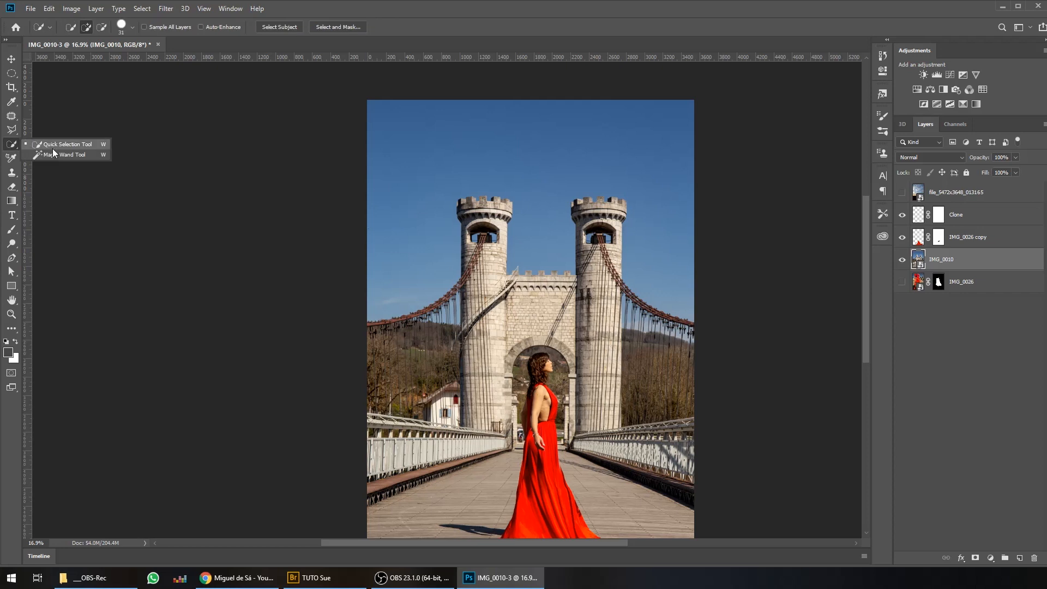
click(60, 155)
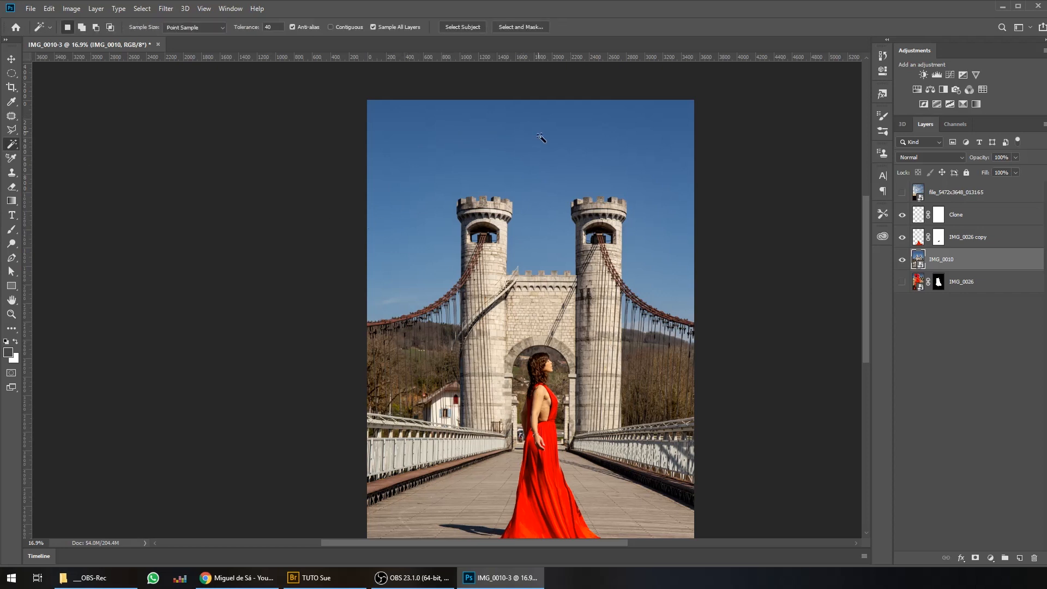
click(557, 181)
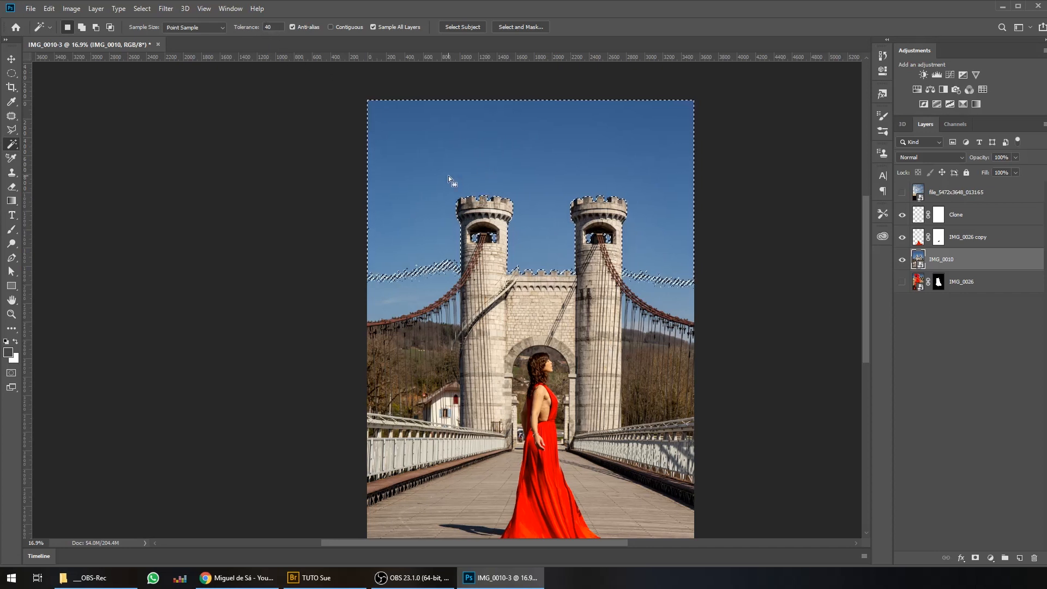
Step: Add the remaining paler sky above the suspension cables to the Magic Wand selection and check the edges around the towers
key(ctrl+space)
drag(407, 280, 484, 294)
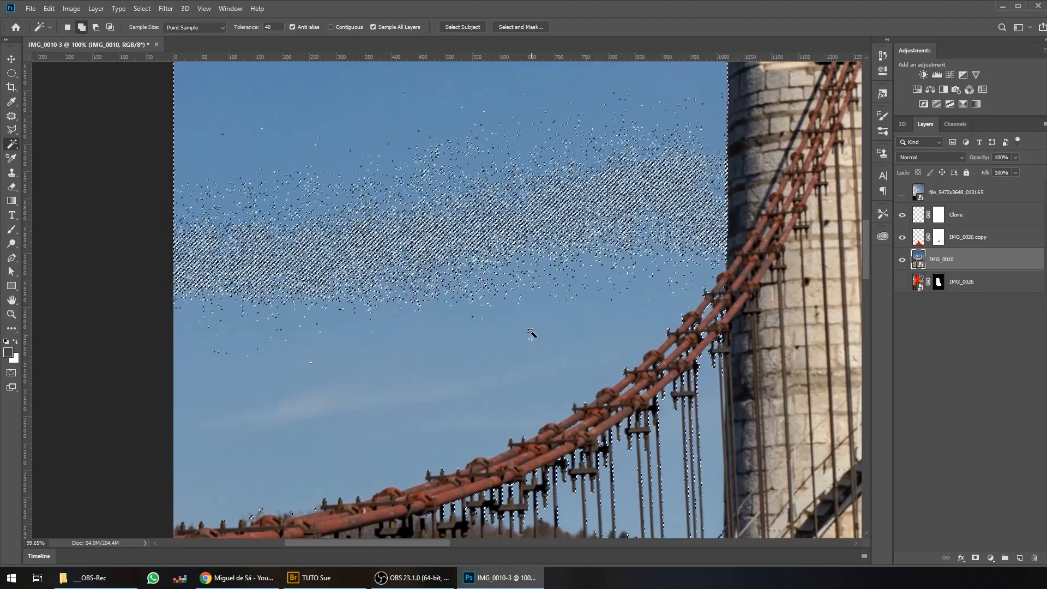
shift+click(539, 310)
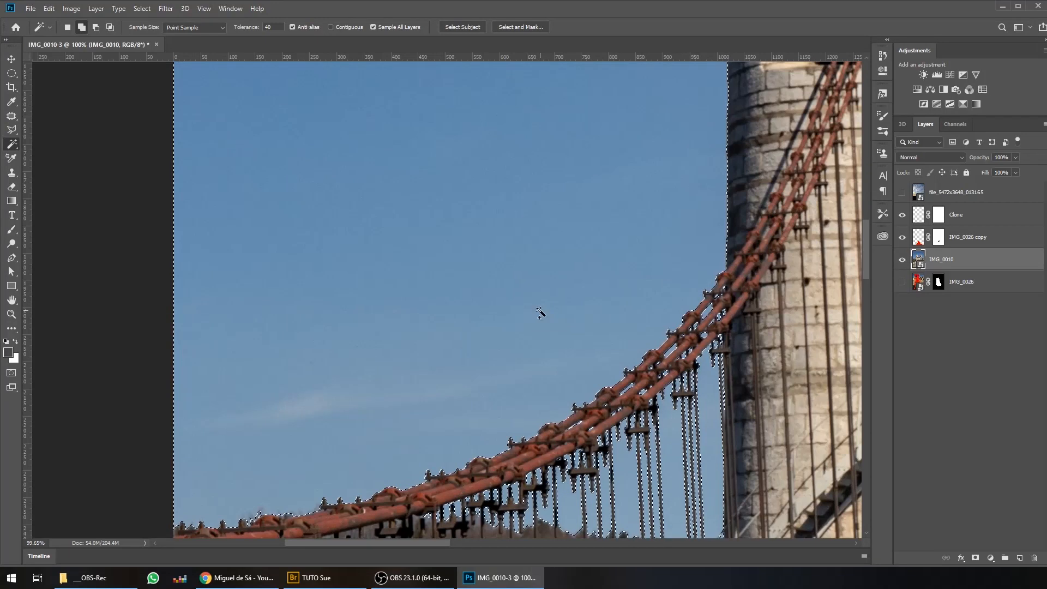
drag(574, 387, 522, 196)
drag(725, 109, 387, 251)
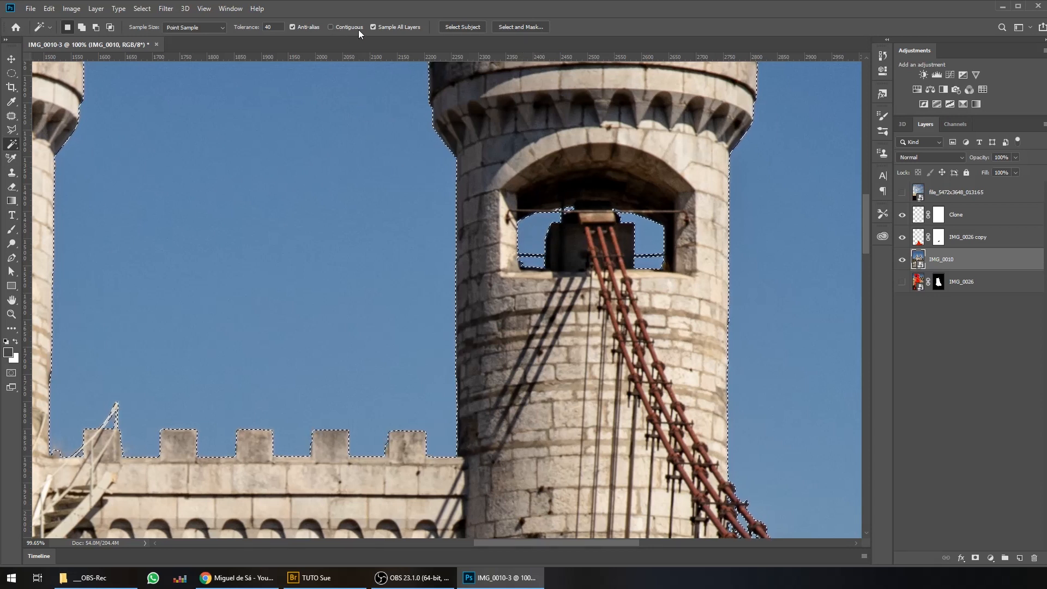
Step: Show the sunset sky layer again and add a layer mask to it from the sky selection
drag(560, 339, 455, 326)
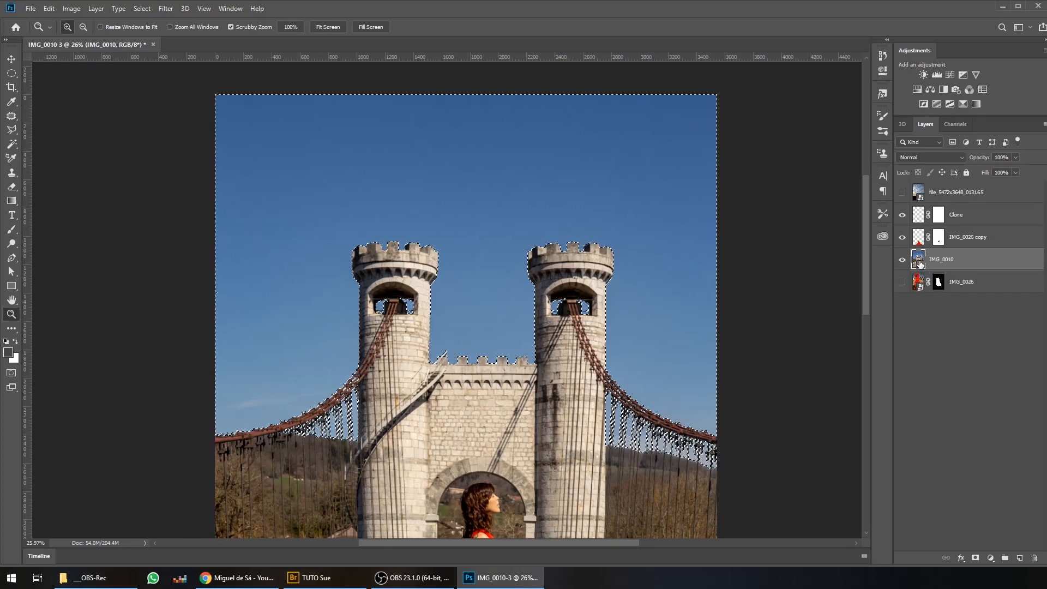
click(918, 193)
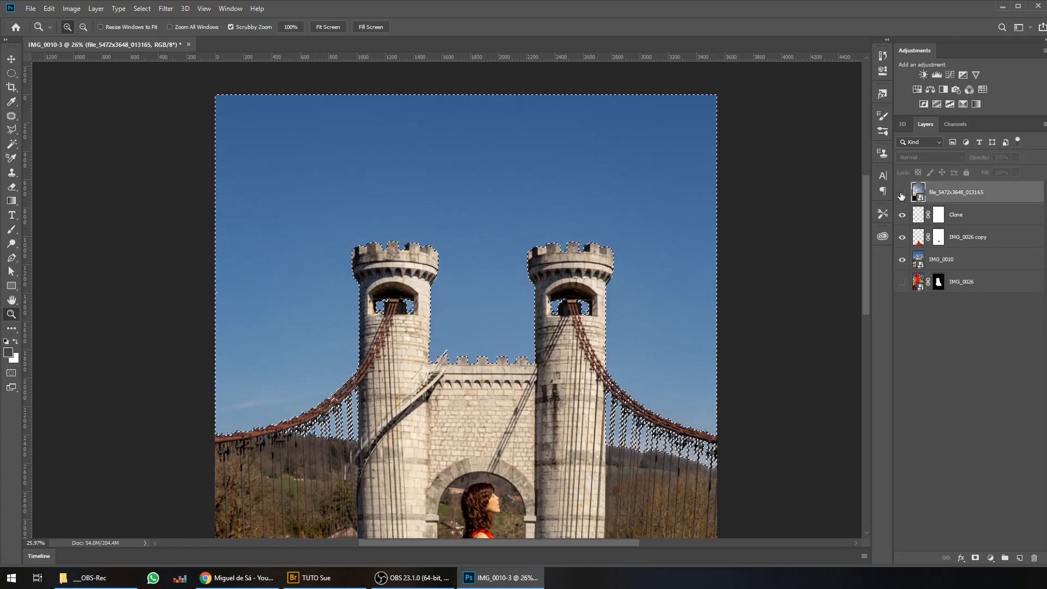
click(902, 193)
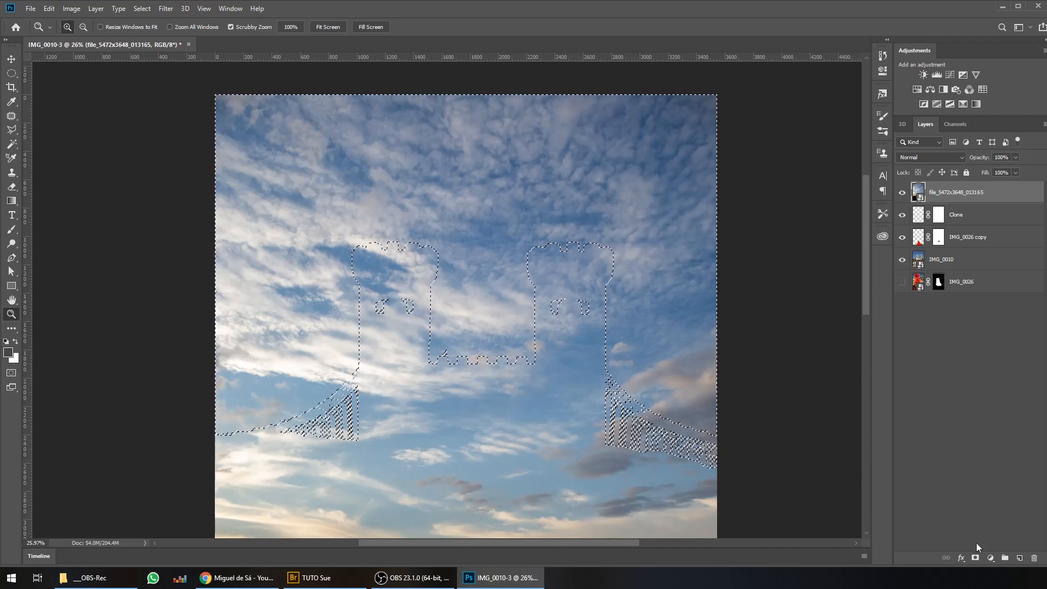
click(976, 558)
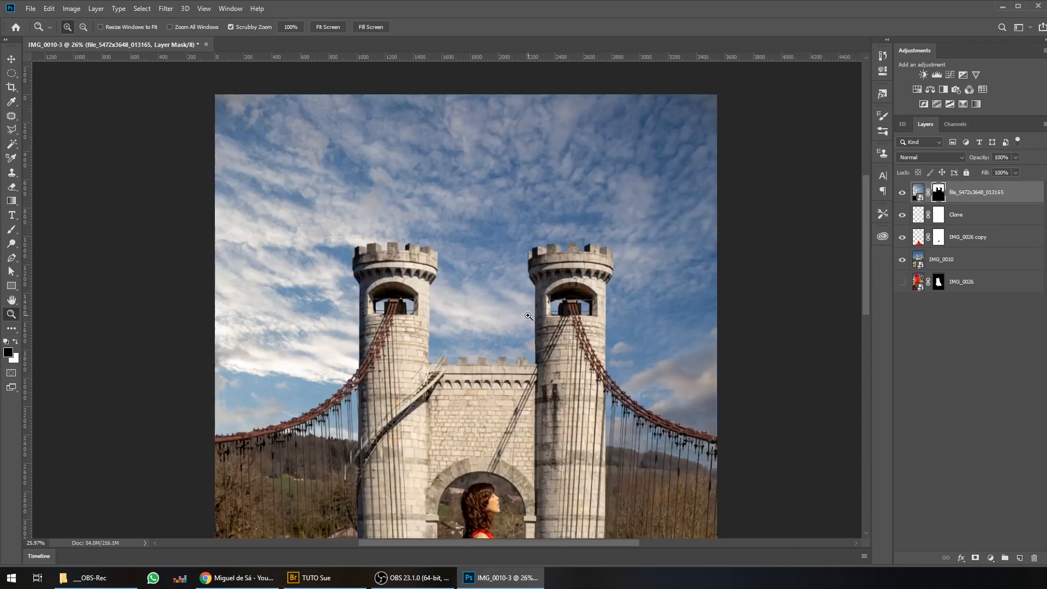
Step: Refine the sky mask's edges in Overlay view with Smooth 10 and Feather about 0.9 px
drag(536, 282, 584, 338)
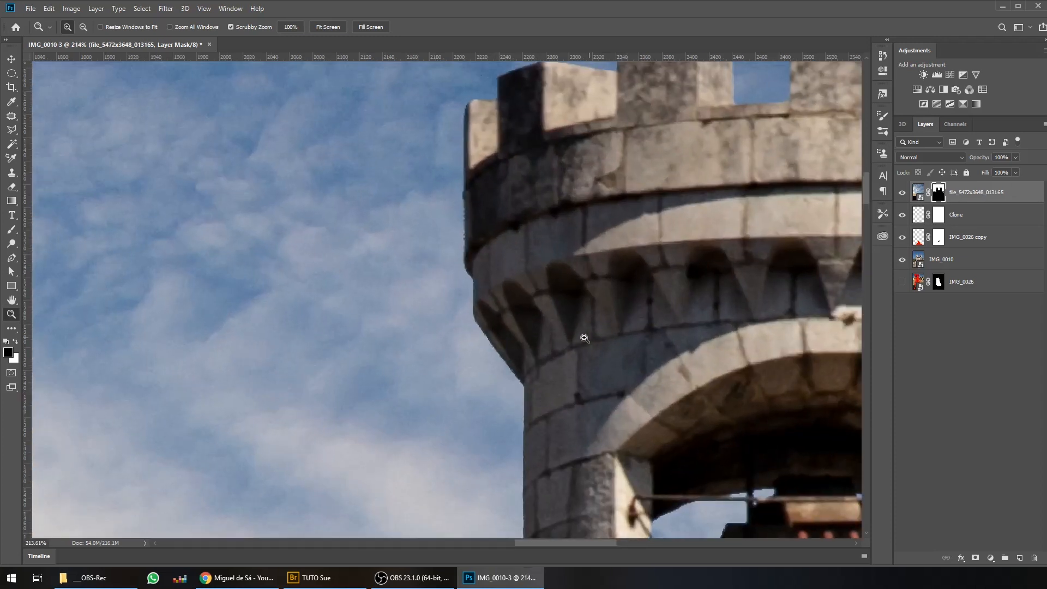
double_click(941, 191)
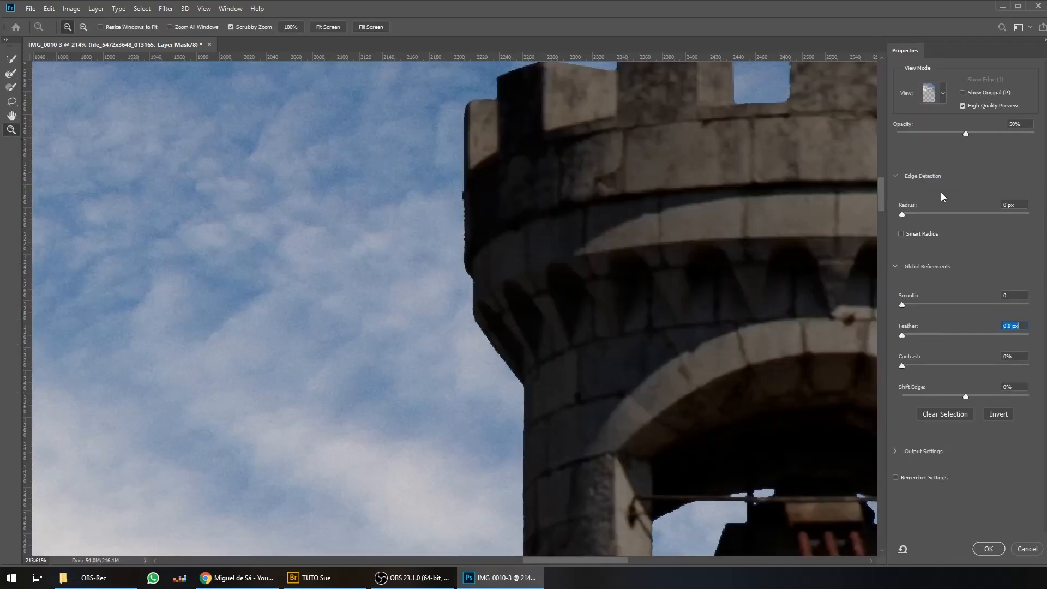
click(931, 92)
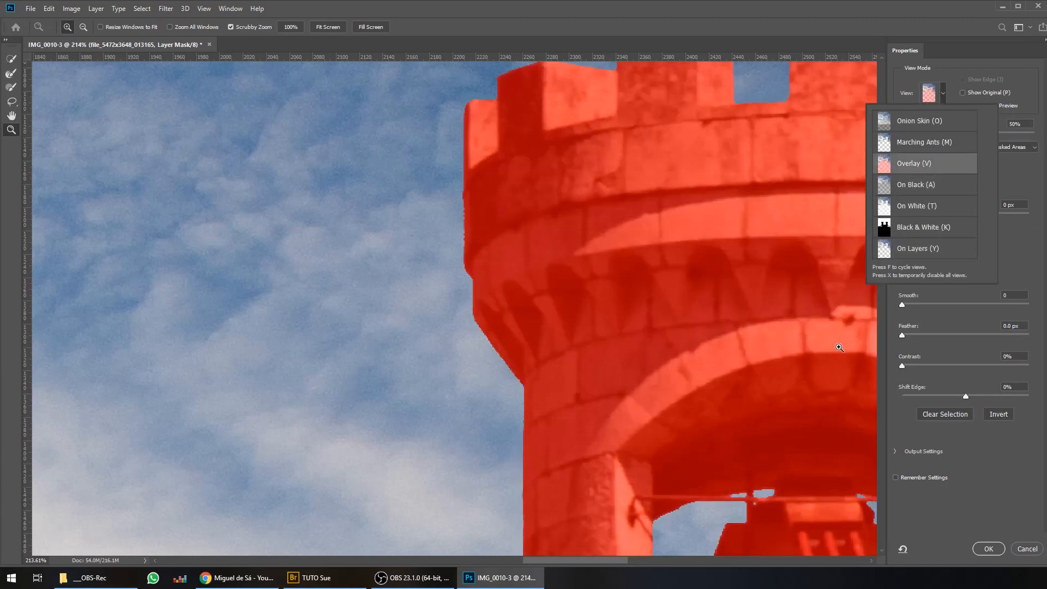
click(901, 302)
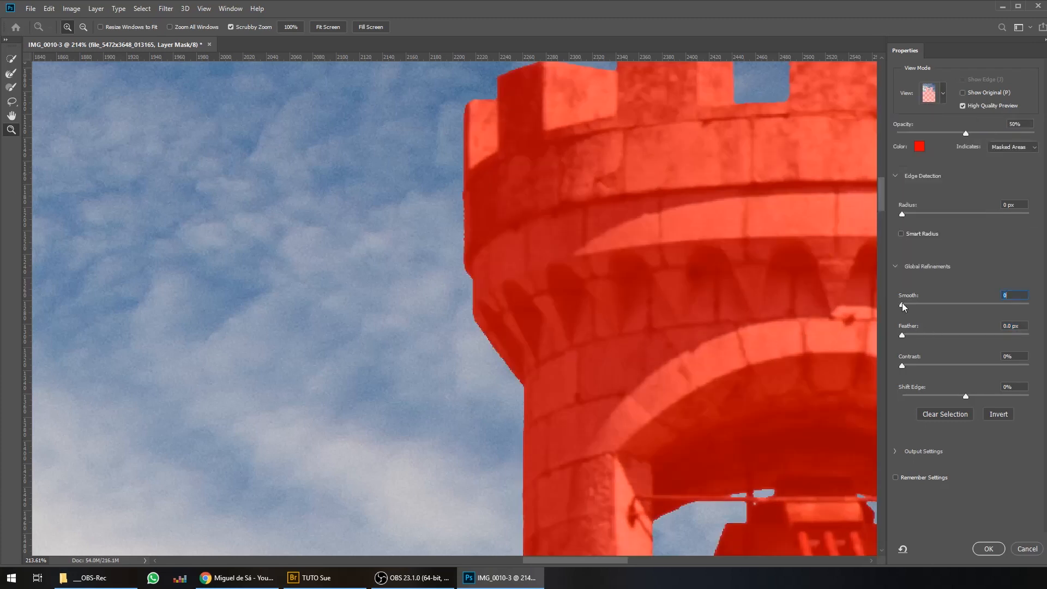
drag(911, 304, 922, 334)
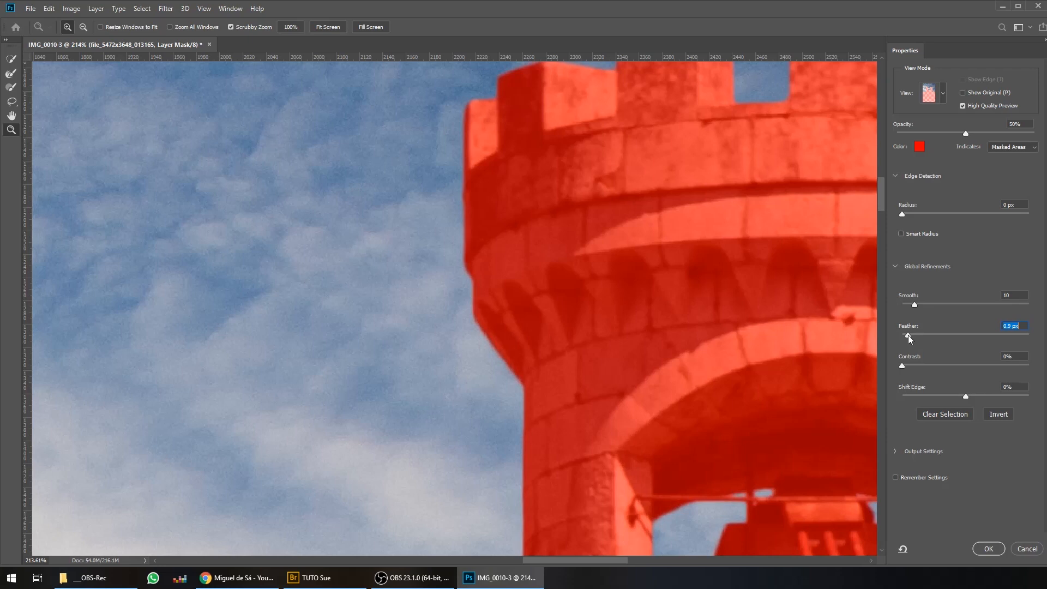
click(988, 549)
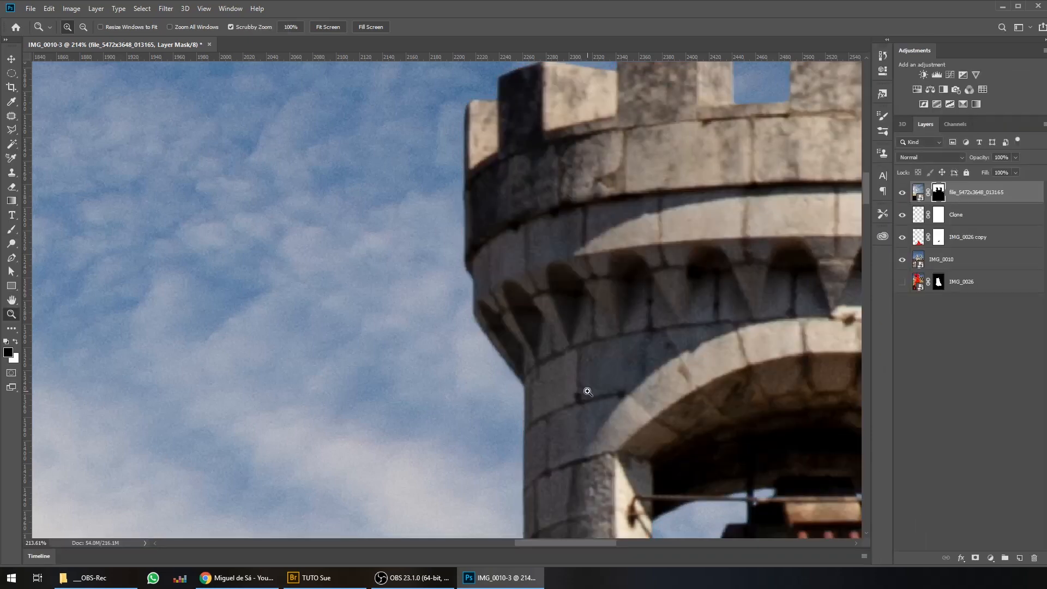
Step: Try to flip the sky photo horizontally with its mask still linked, and undo the flip
drag(540, 369, 457, 367)
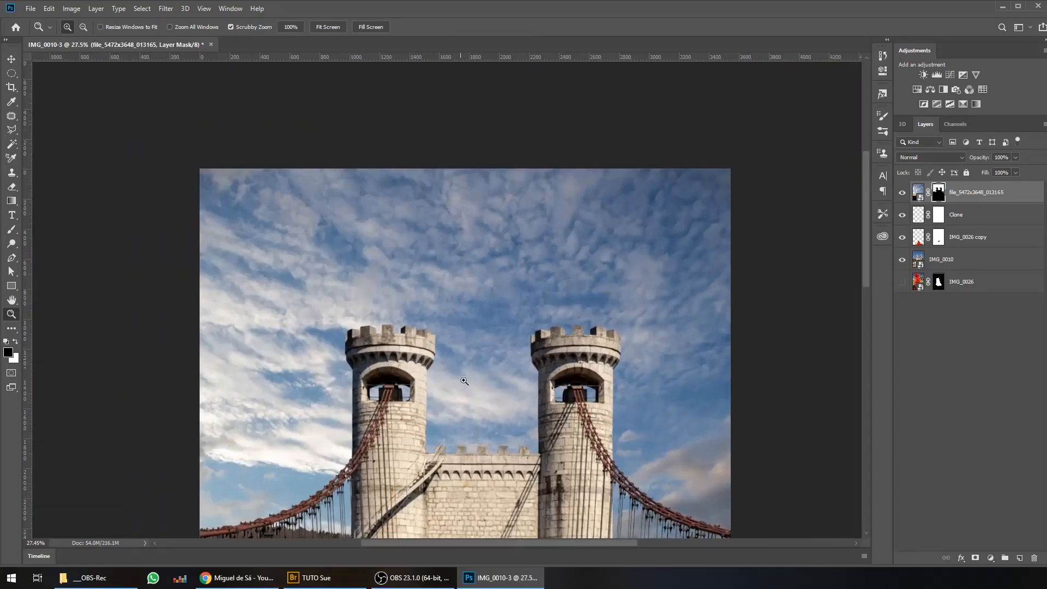
drag(497, 423, 520, 280)
drag(533, 318, 526, 224)
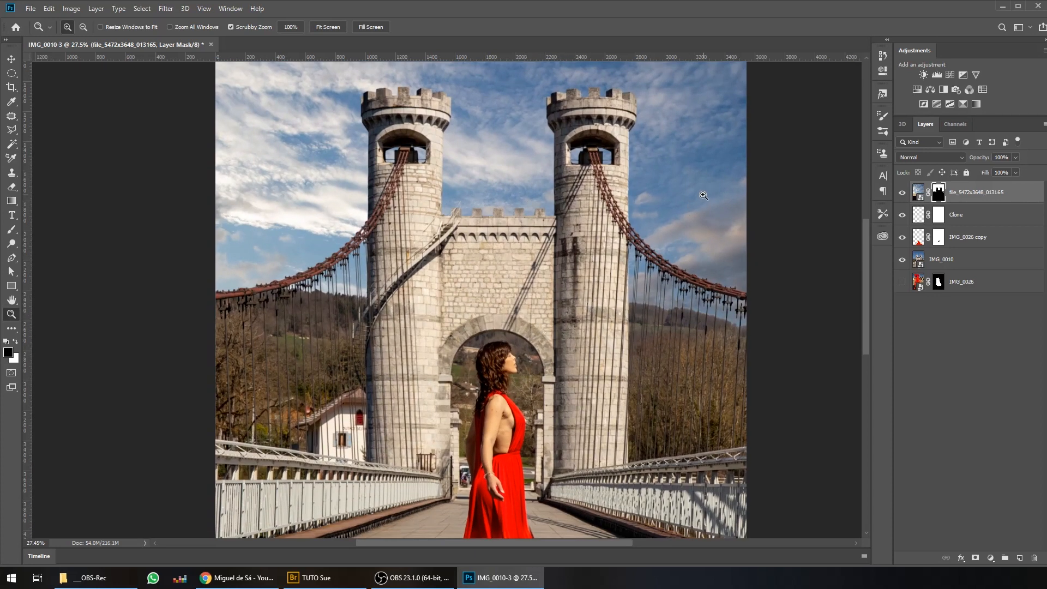
drag(555, 183, 588, 299)
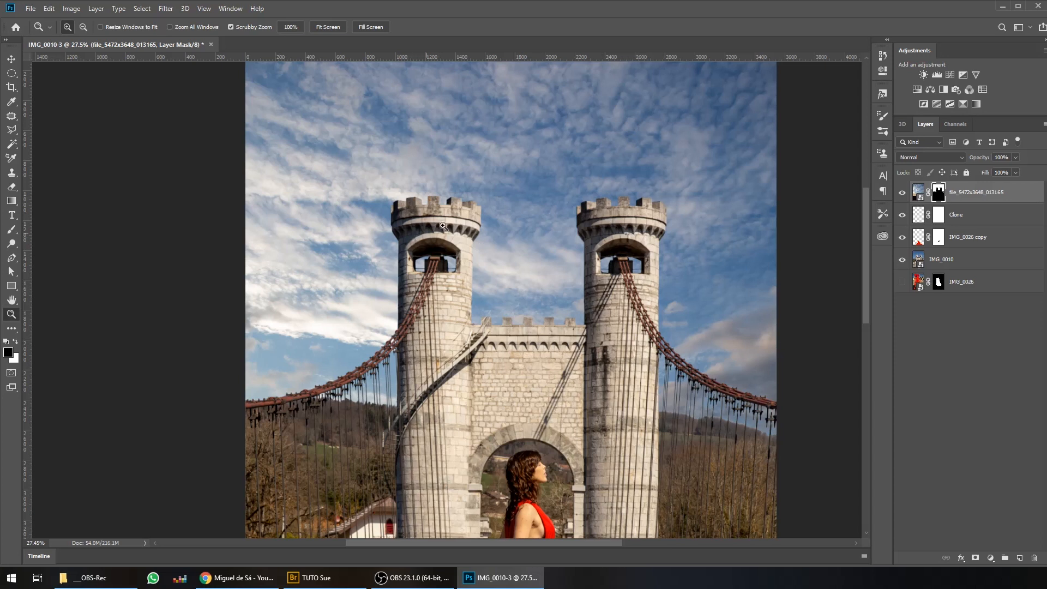
click(917, 195)
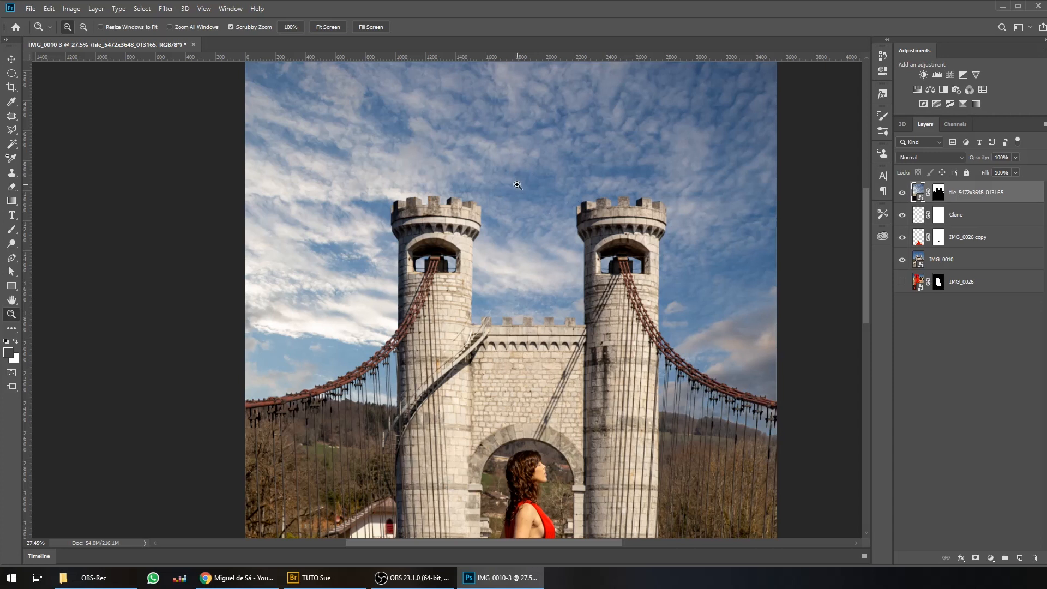
key(ctrl+t)
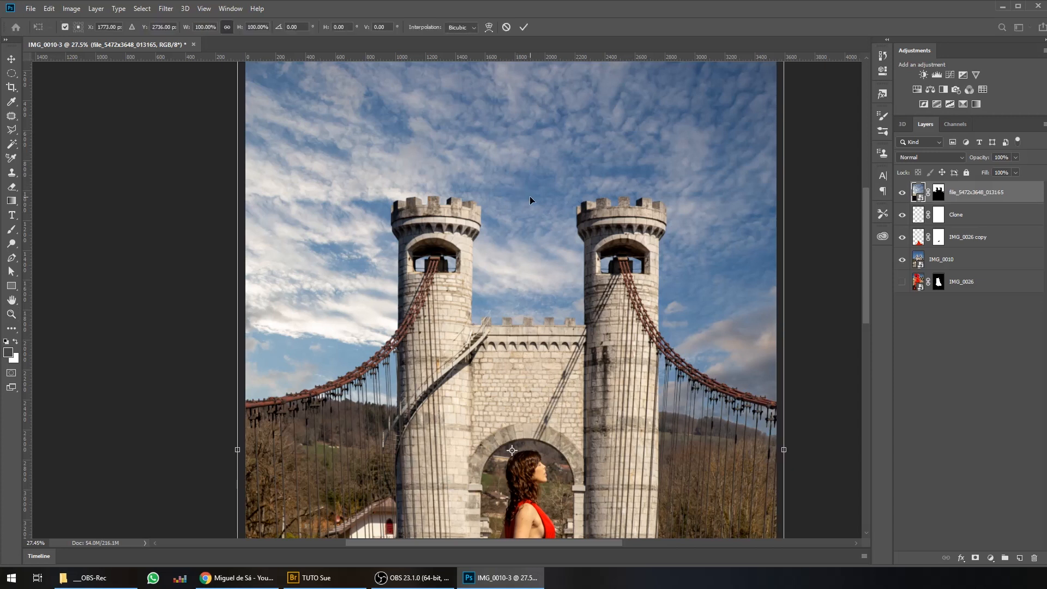
right_click(530, 180)
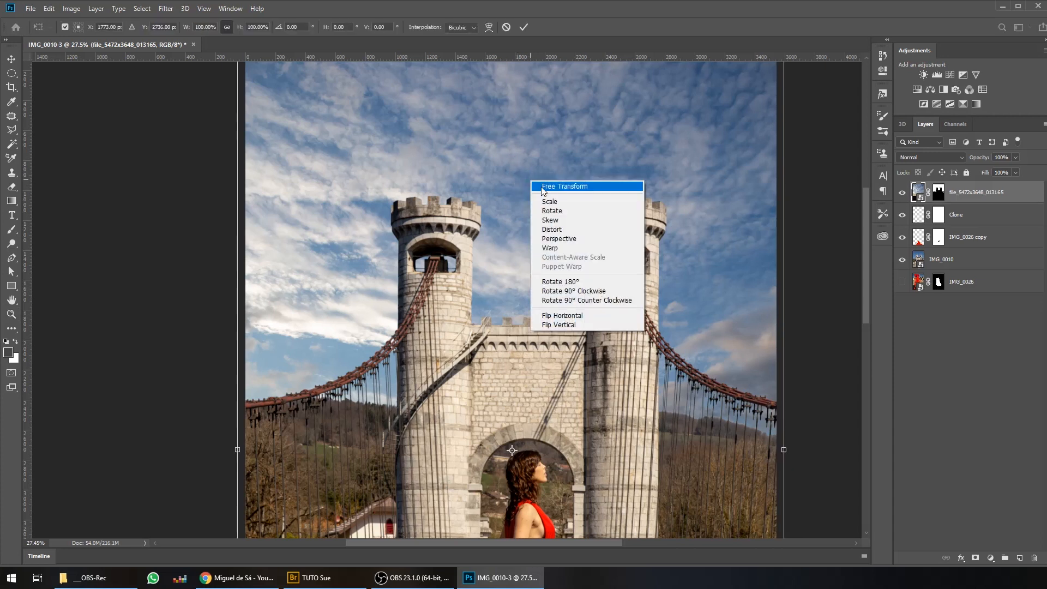
click(577, 320)
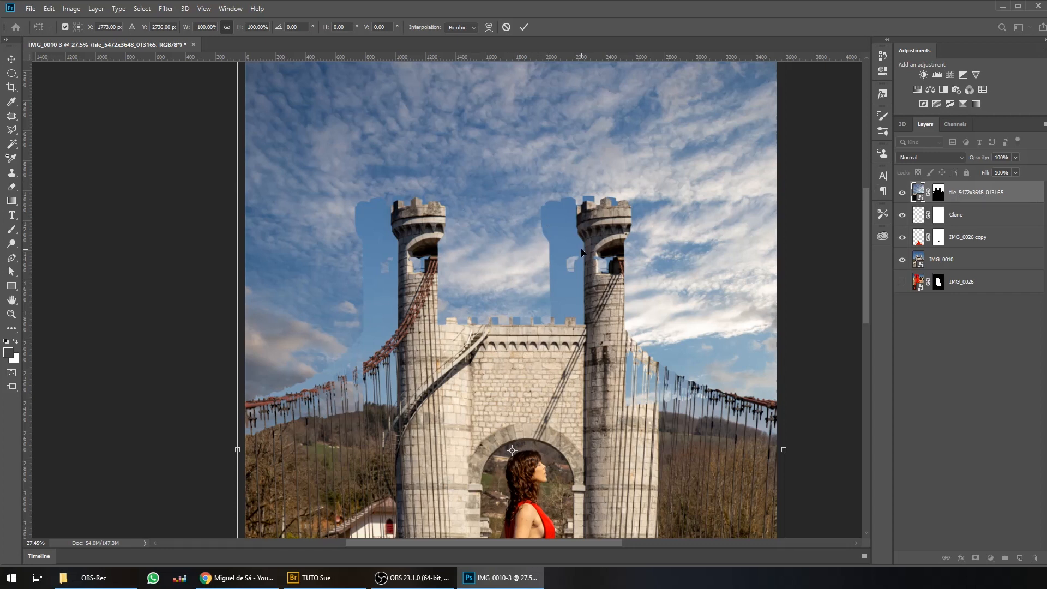
key(ctrl+z)
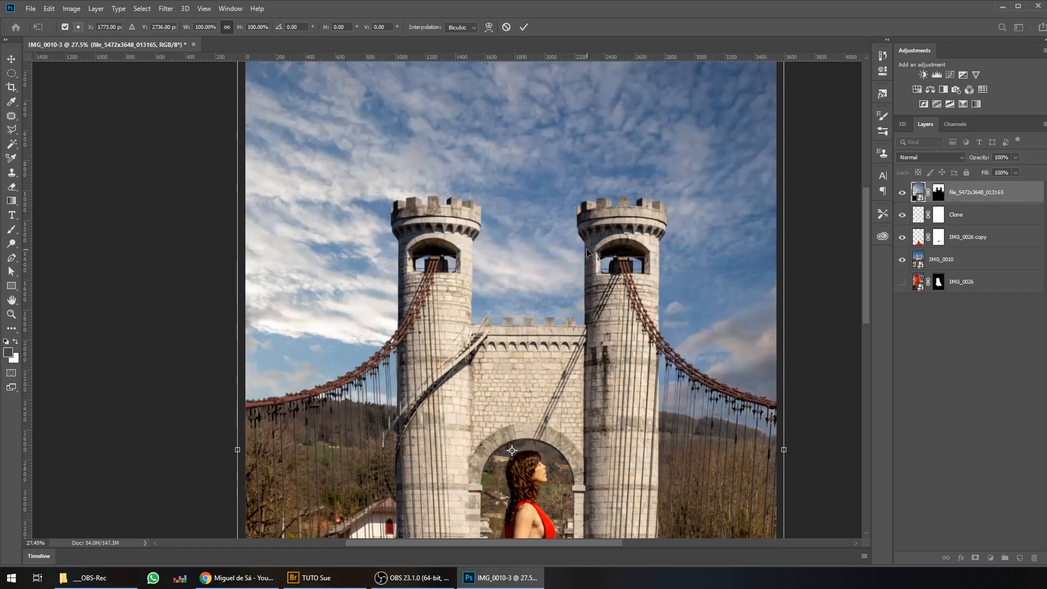
key(Return)
Step: Unlink the mask from the sky layer and flip only the sky photo horizontally
click(929, 193)
key(z)
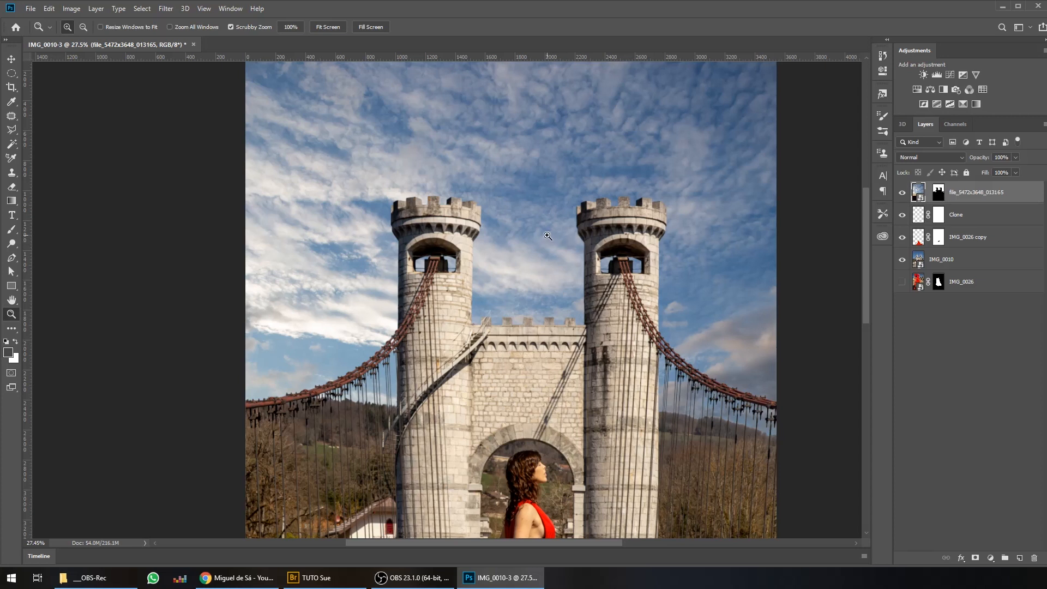
key(ctrl+t)
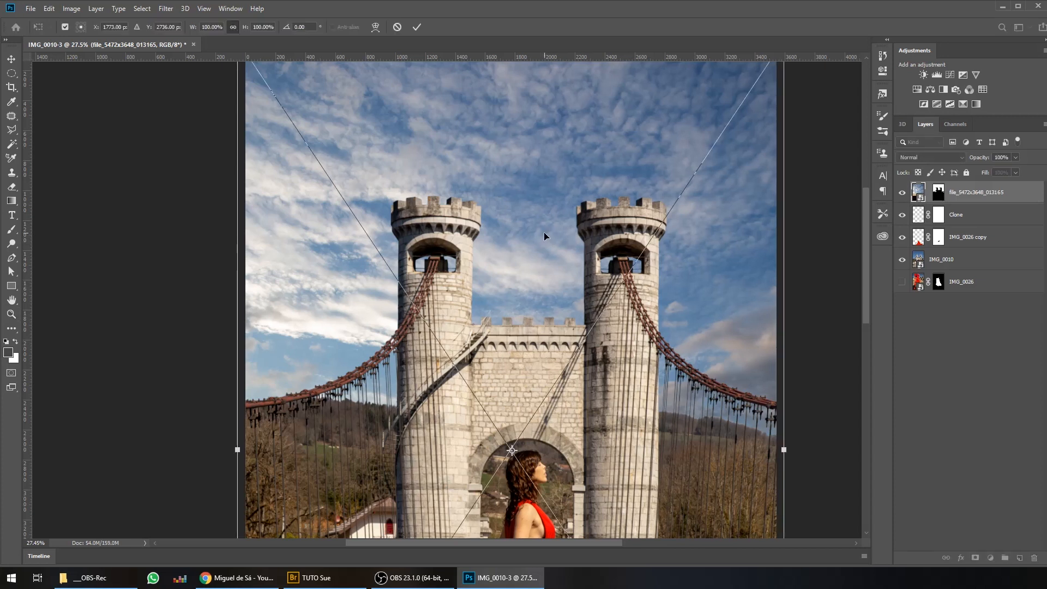
right_click(545, 234)
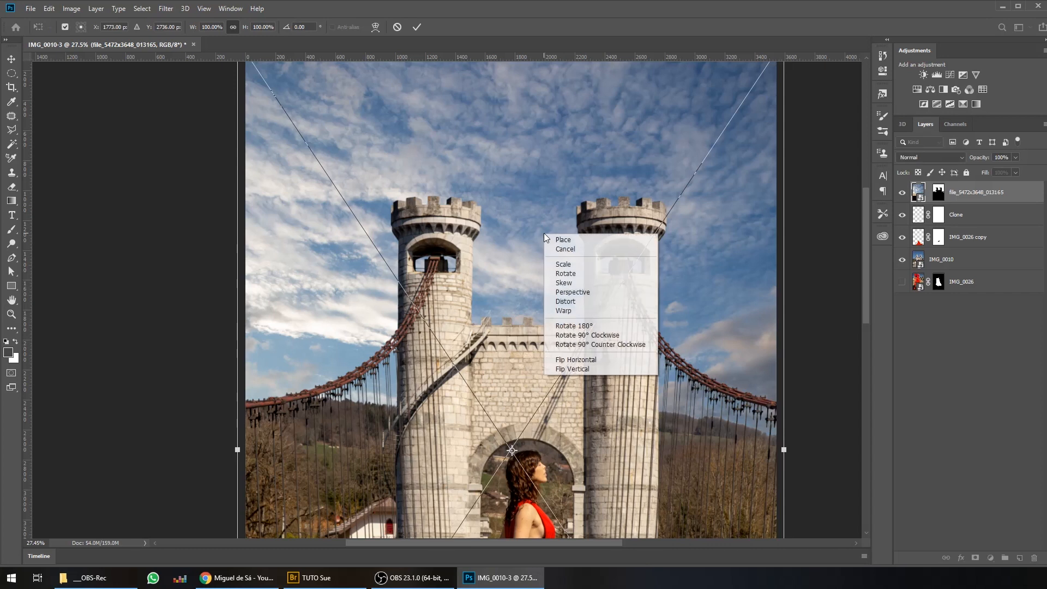
click(597, 360)
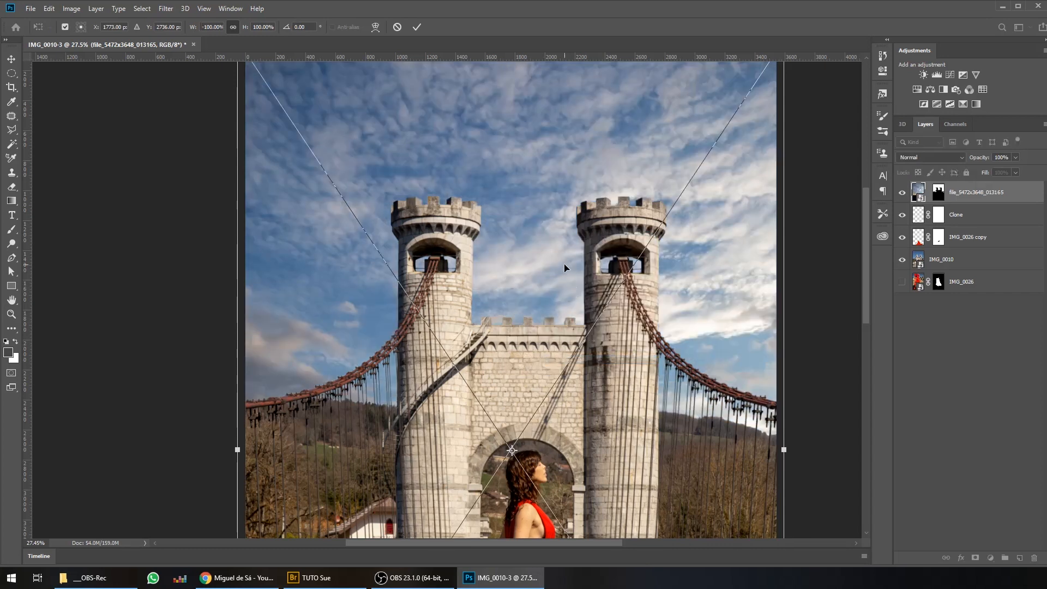
key(Return)
key(z)
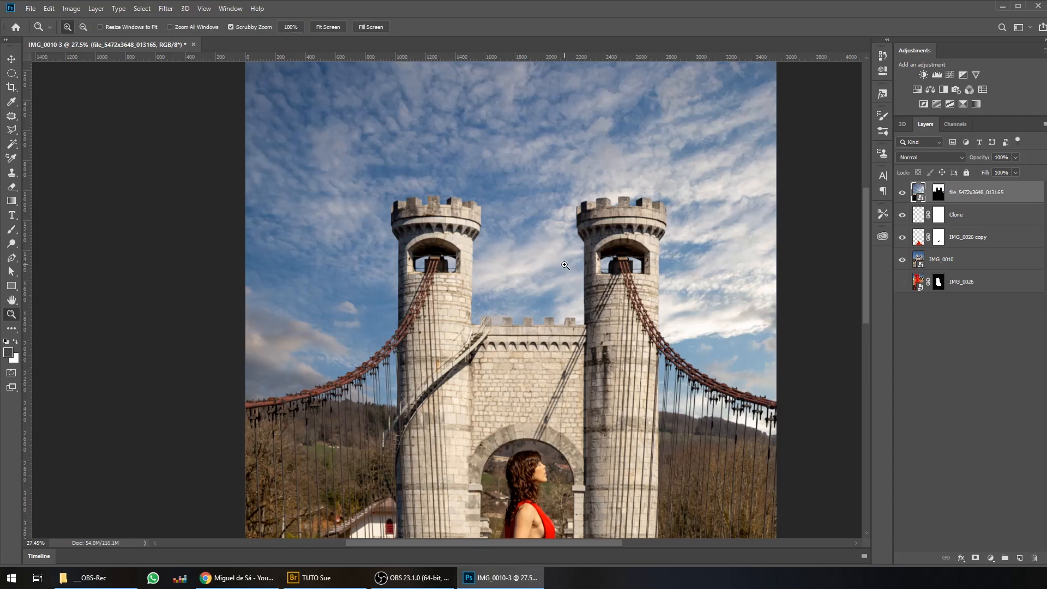
Step: Clone clean red fabric over the dark spots along the skirt's right edge on the Clone layer
drag(565, 265, 487, 270)
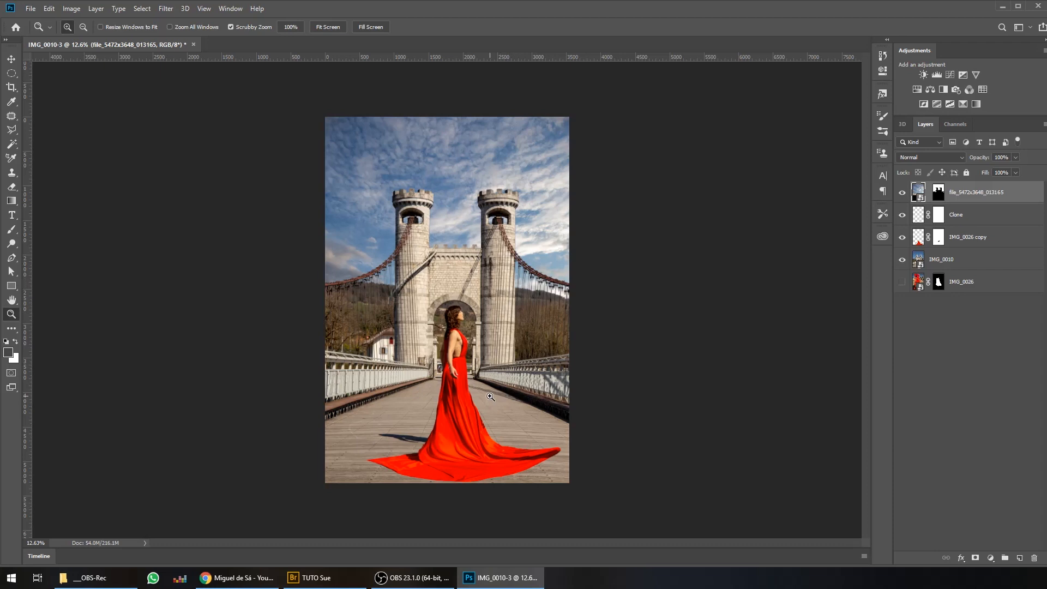
drag(483, 431, 560, 442)
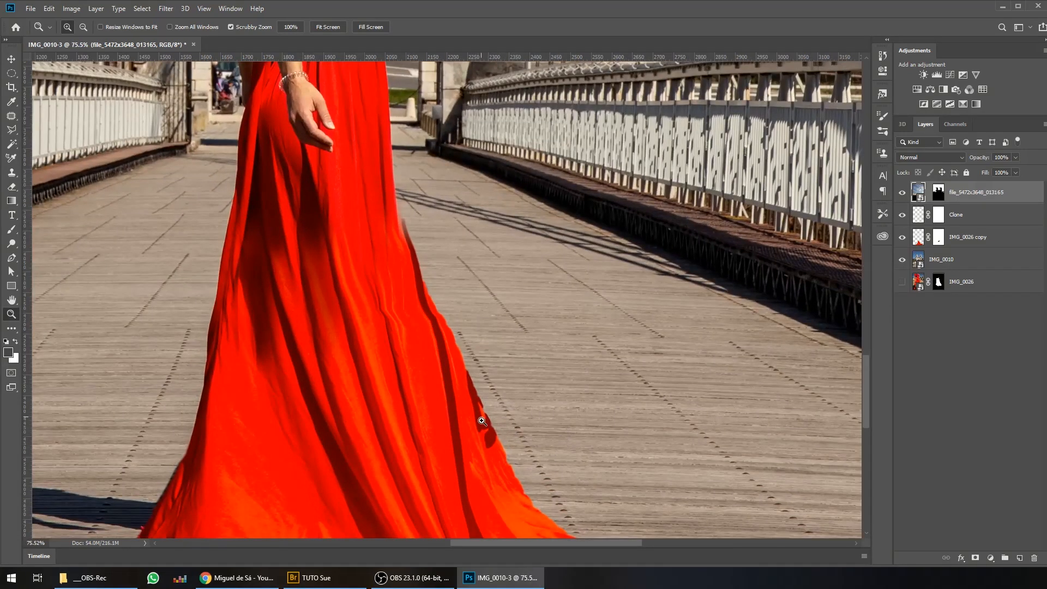
drag(491, 443, 462, 334)
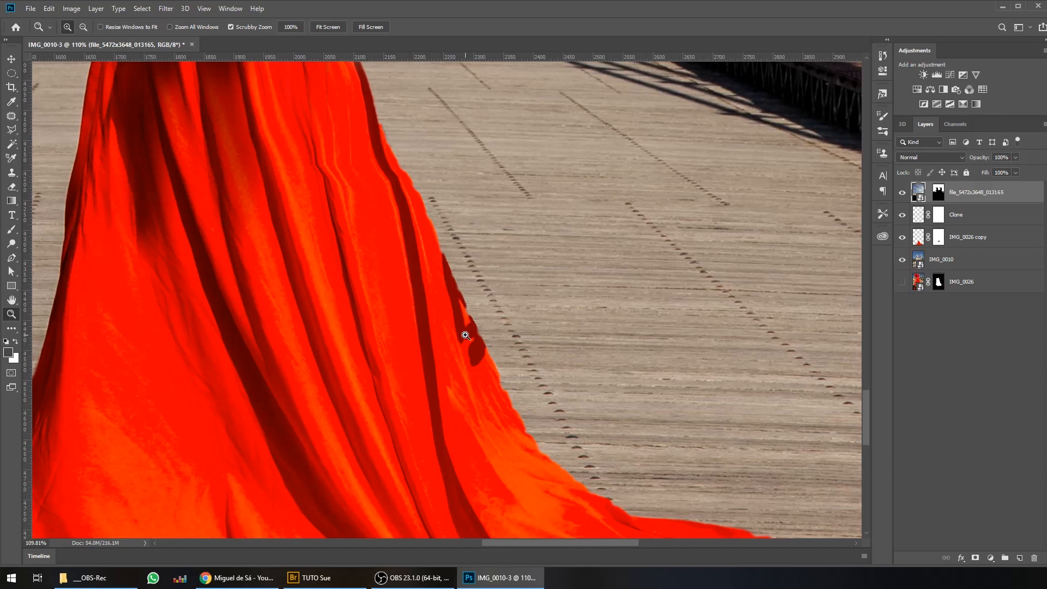
click(963, 215)
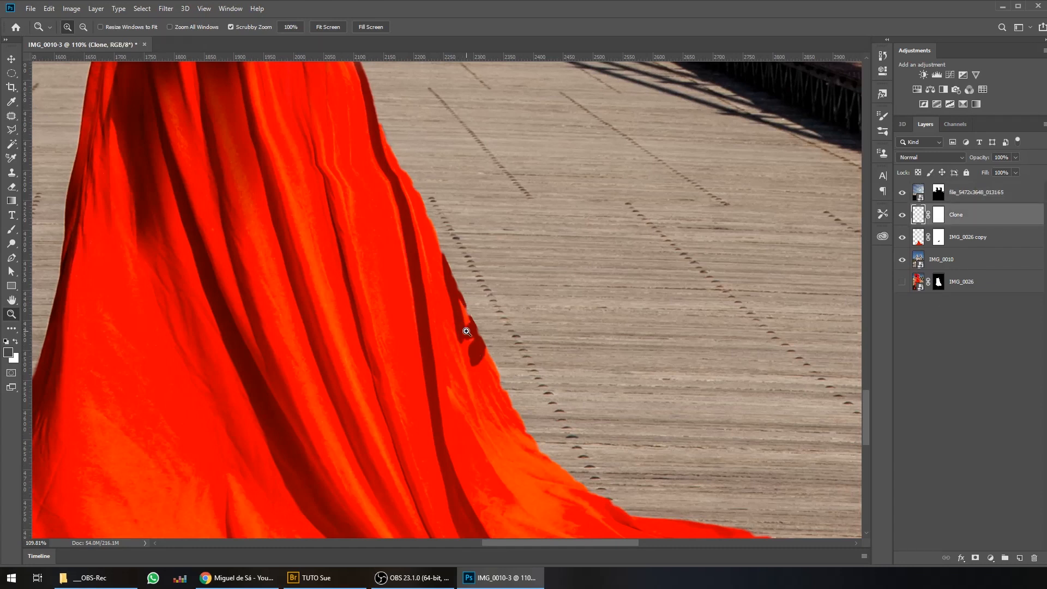
click(11, 172)
alt+click(448, 378)
mouse_move(477, 358)
mouse_down()
mouse_move(479, 338)
mouse_move(460, 321)
mouse_move(445, 267)
mouse_move(456, 309)
mouse_up()
alt+click(461, 376)
alt+click(468, 376)
key(z)
scroll(451, 333, down, 5)
drag(451, 207, 480, 316)
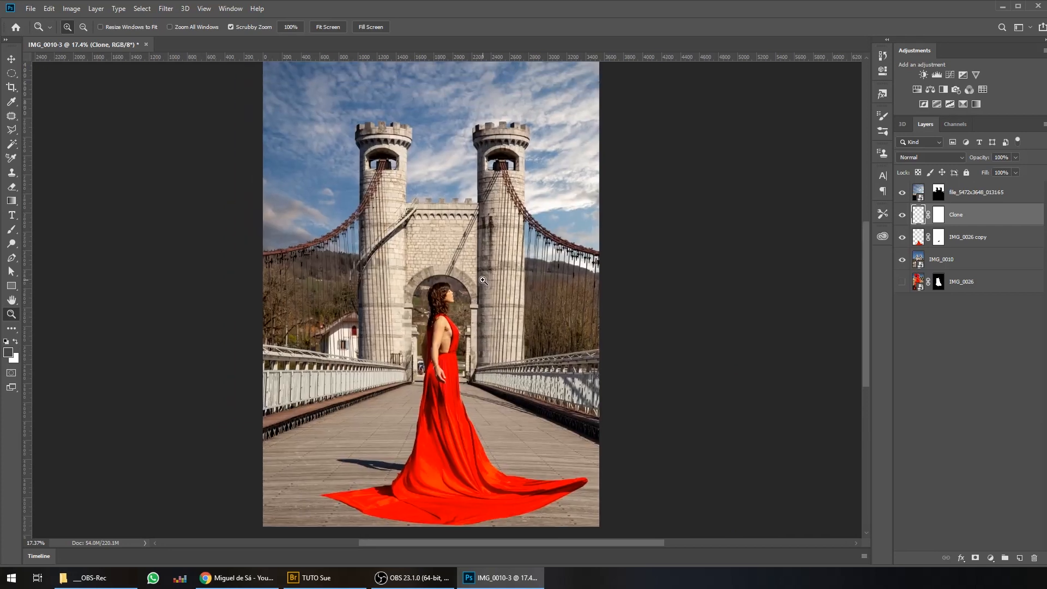
drag(483, 280, 470, 284)
scroll(469, 275, down, 1)
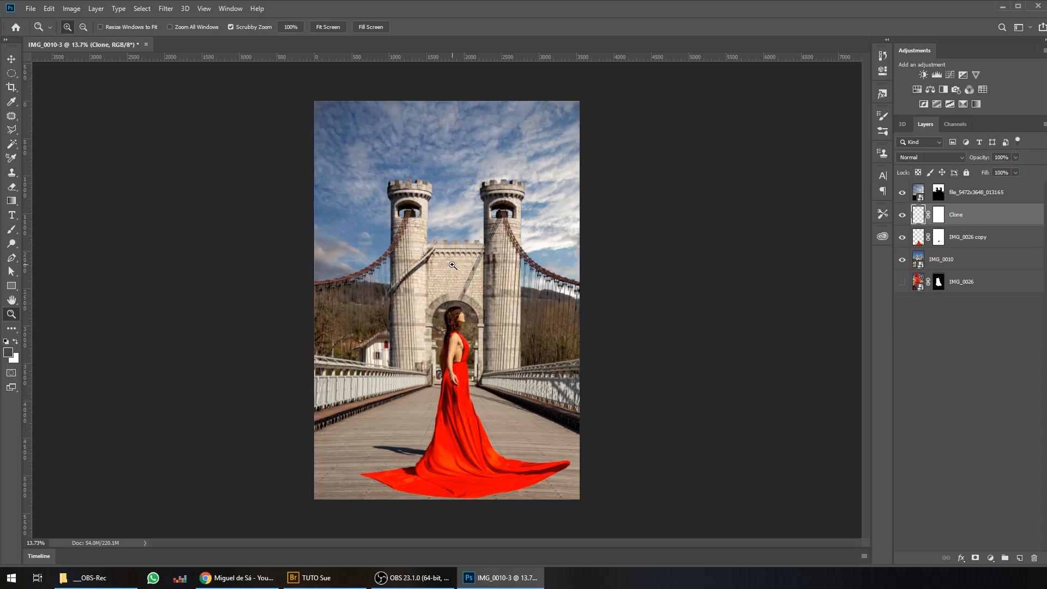
Step: Stamp all visible layers into a new layer above the sky layer and apply a 15.3-pixel Gaussian Blur to it
click(964, 197)
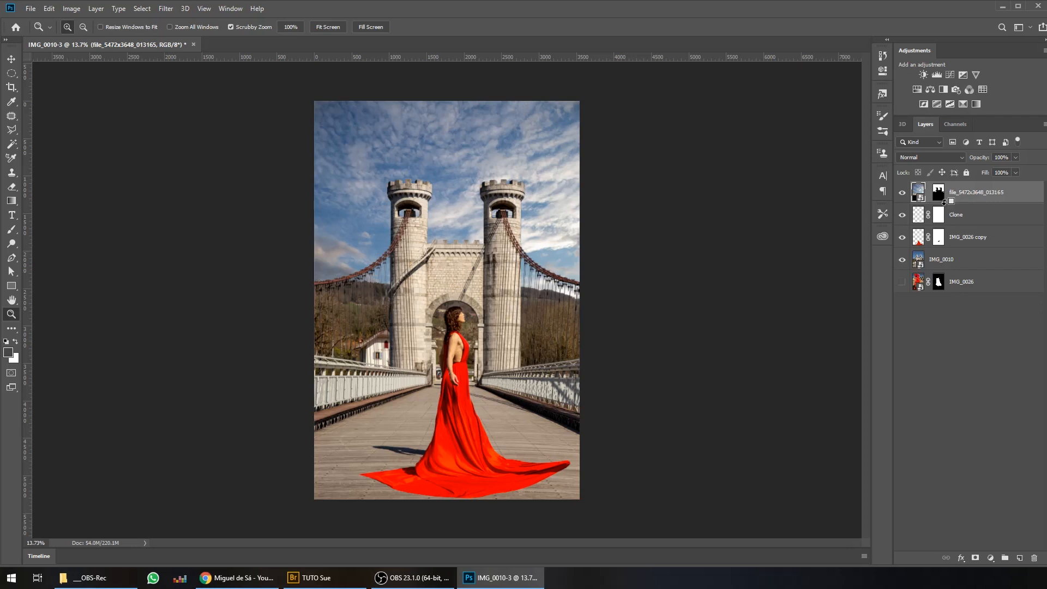
key(ctrl+shift+alt+e)
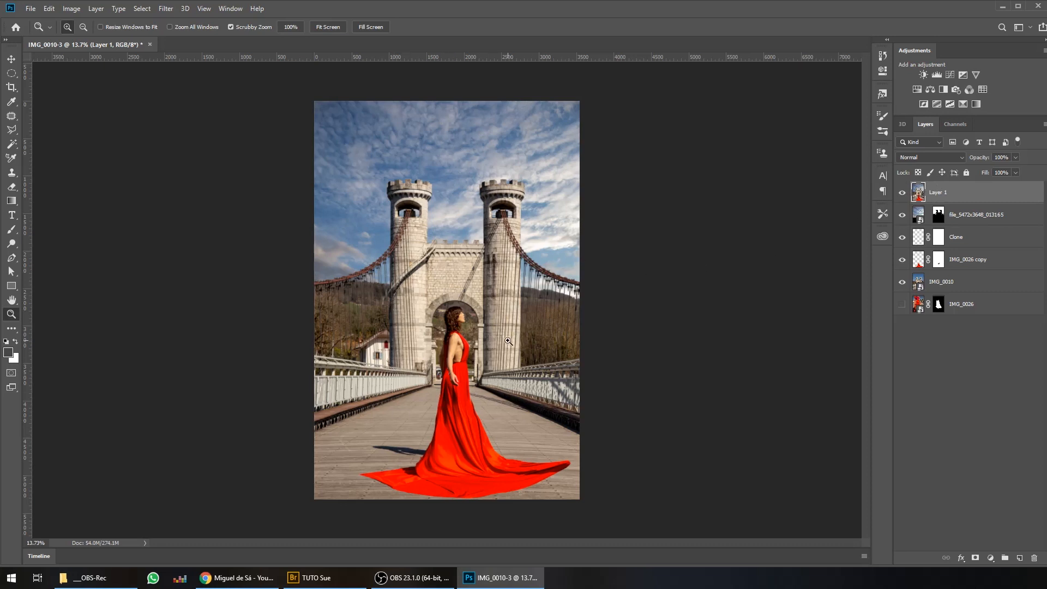
click(167, 12)
mouse_move(184, 137)
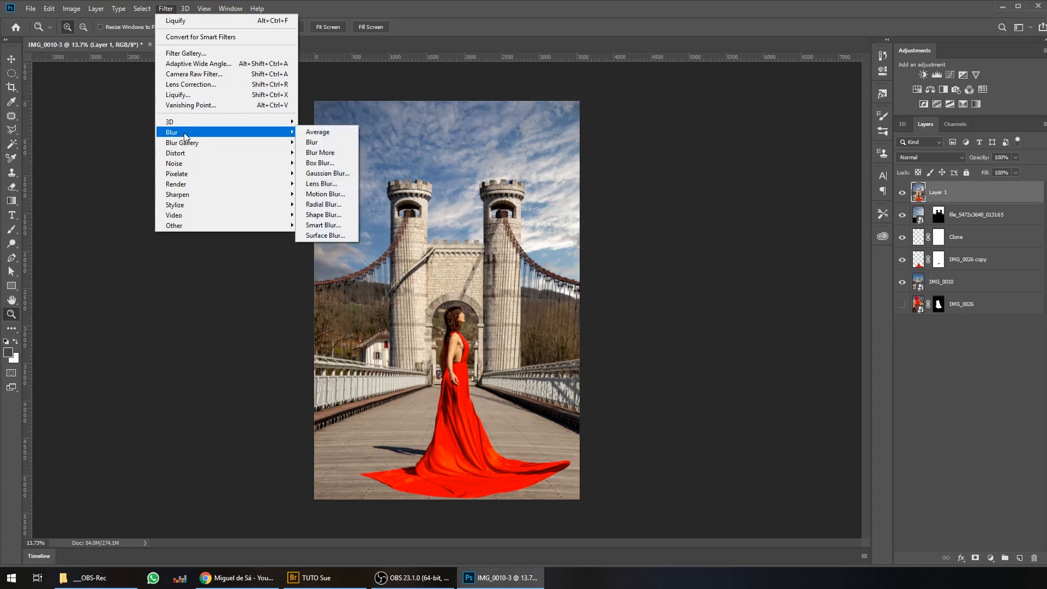
click(338, 173)
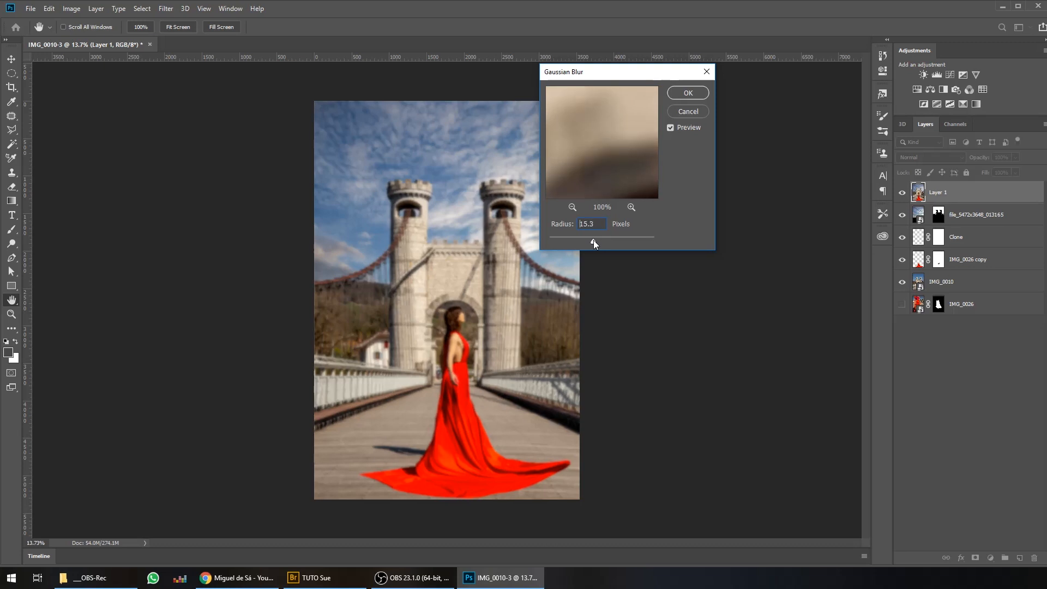
click(684, 93)
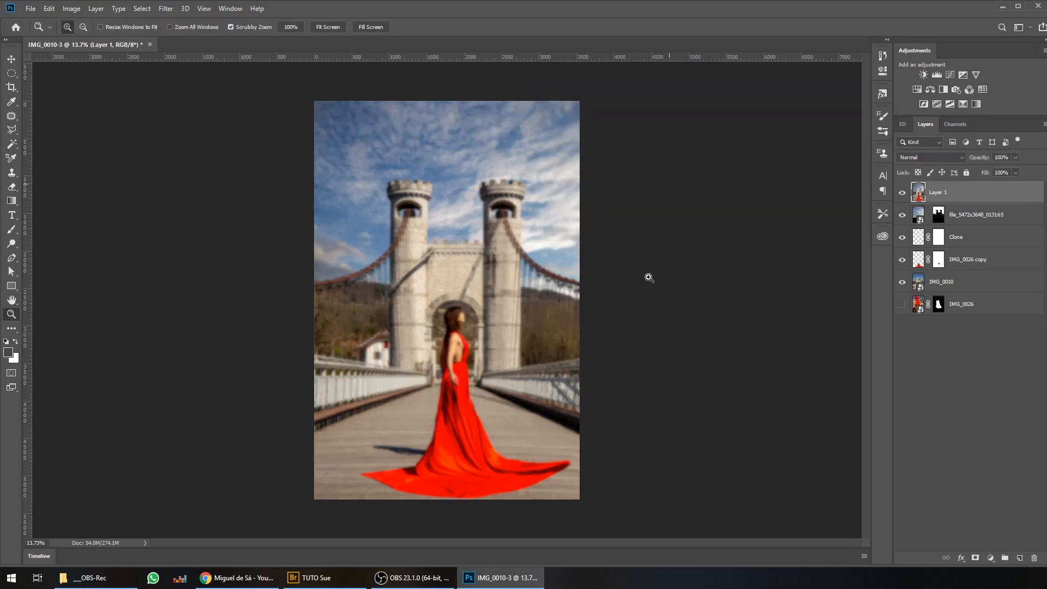
Step: Set the blurred layer's blend mode to Soft Light and compare the image with and without it
click(927, 156)
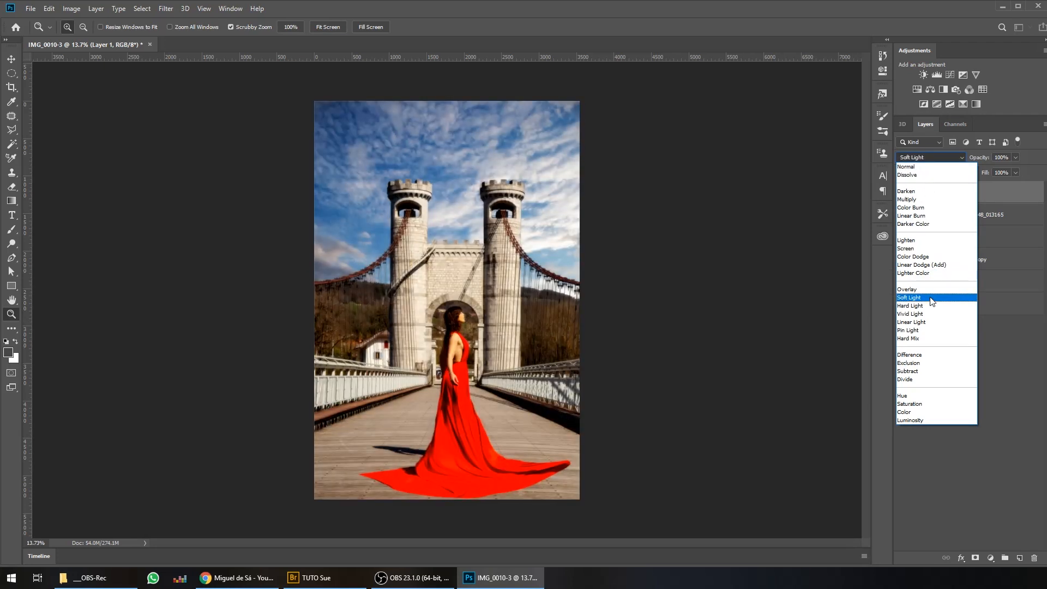
click(931, 300)
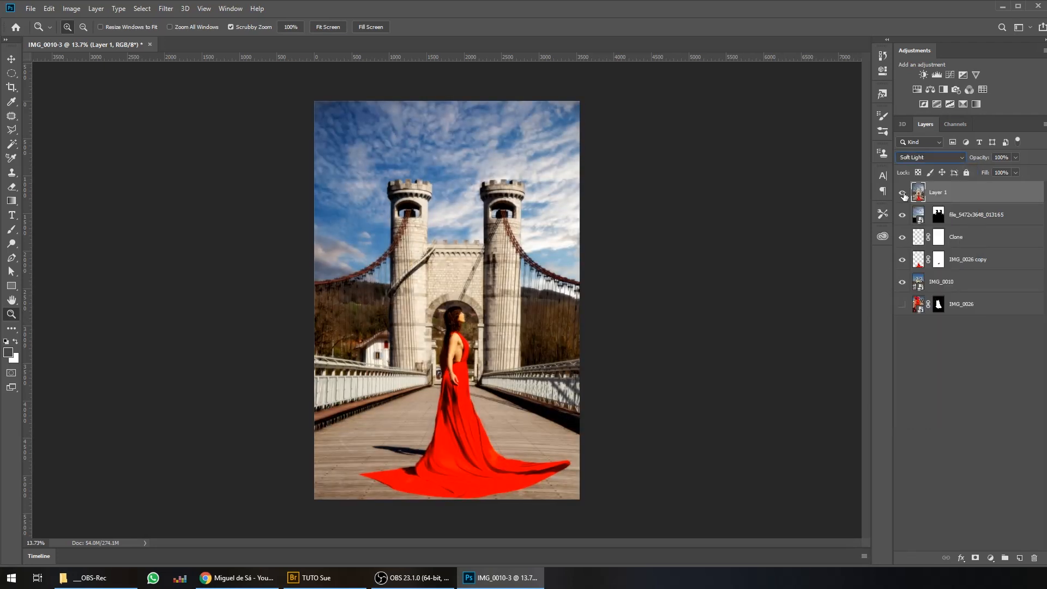
click(902, 194)
click(903, 194)
click(902, 194)
click(903, 194)
Step: Reduce the blurred layer's opacity to 67% and compare its effect around the woman's face
drag(461, 331, 538, 350)
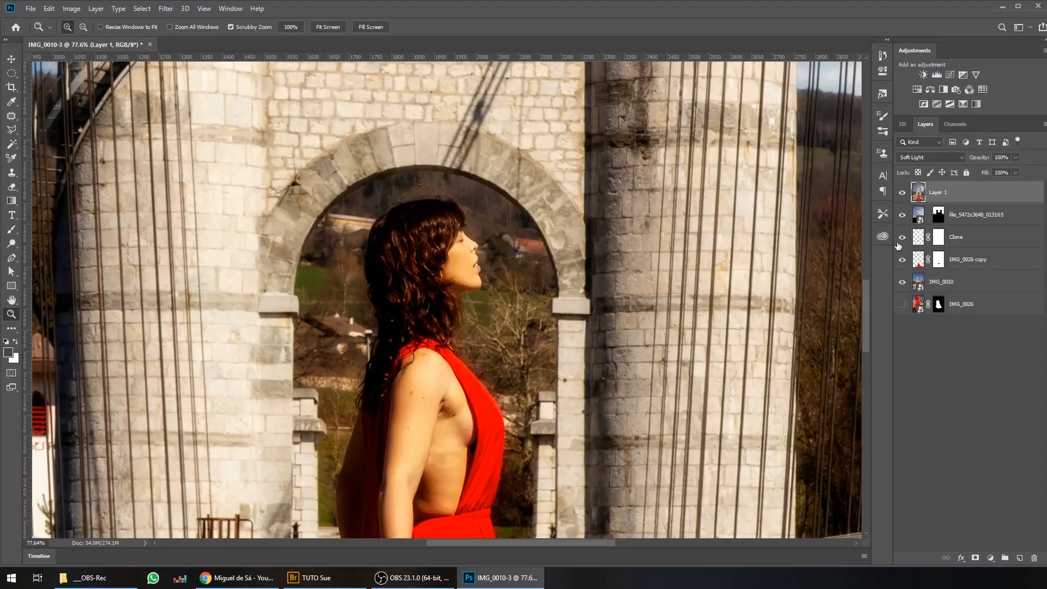
click(902, 194)
click(902, 194)
click(1014, 157)
drag(997, 170, 994, 169)
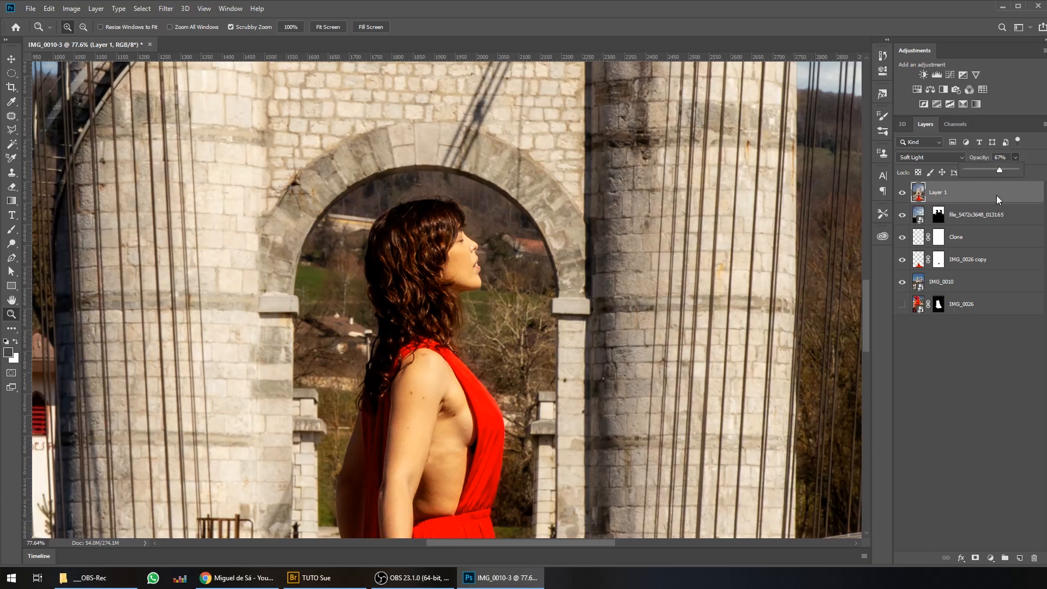
click(973, 434)
click(901, 197)
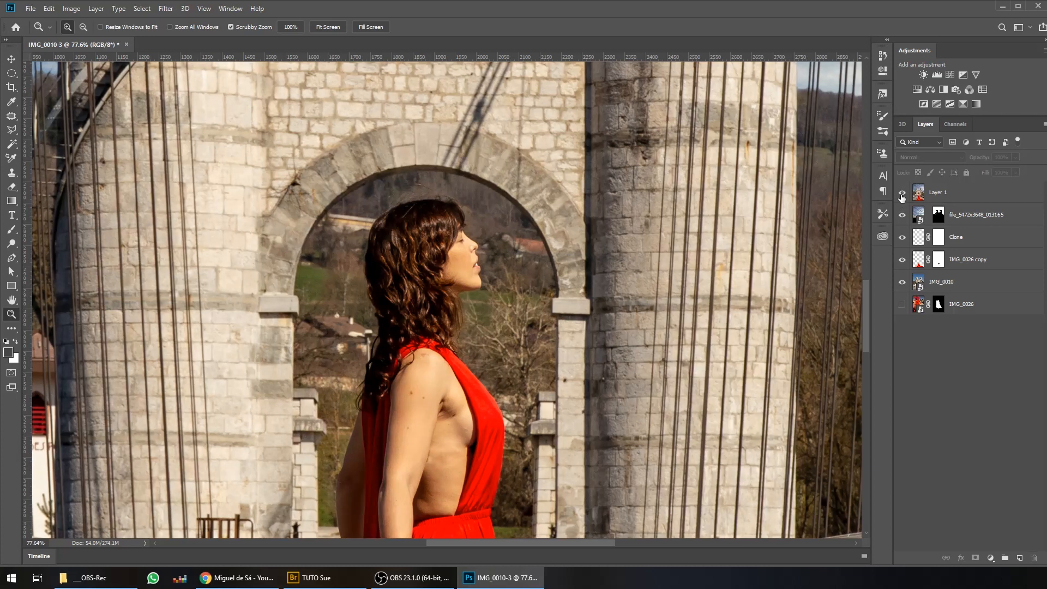
click(901, 196)
click(901, 197)
click(936, 196)
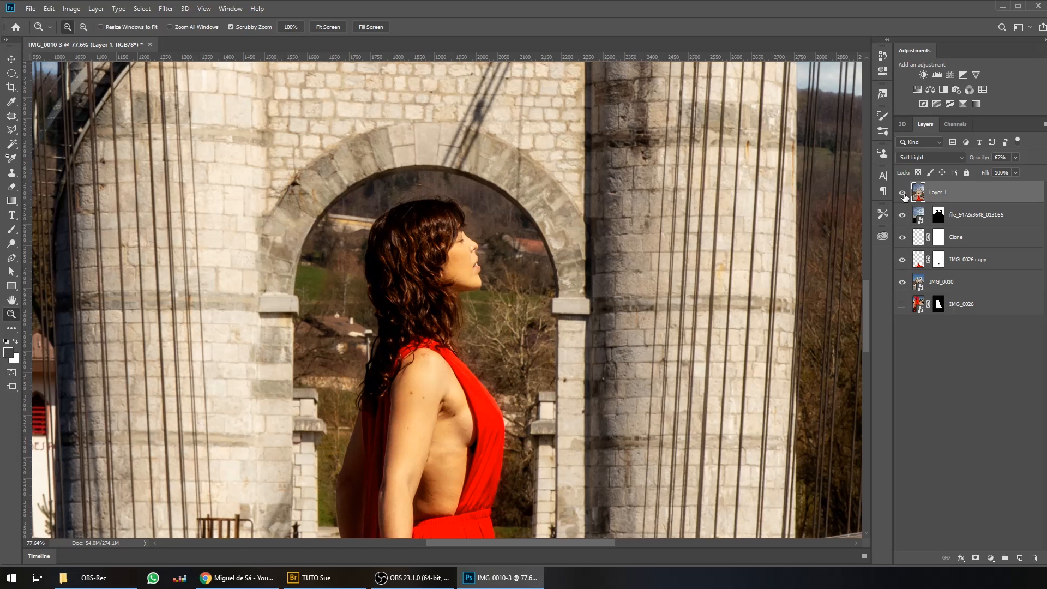
Step: Stamp all visible layers into another new top layer and apply a High Pass filter with a 0.8-pixel radius
key(ctrl+shift+alt+e)
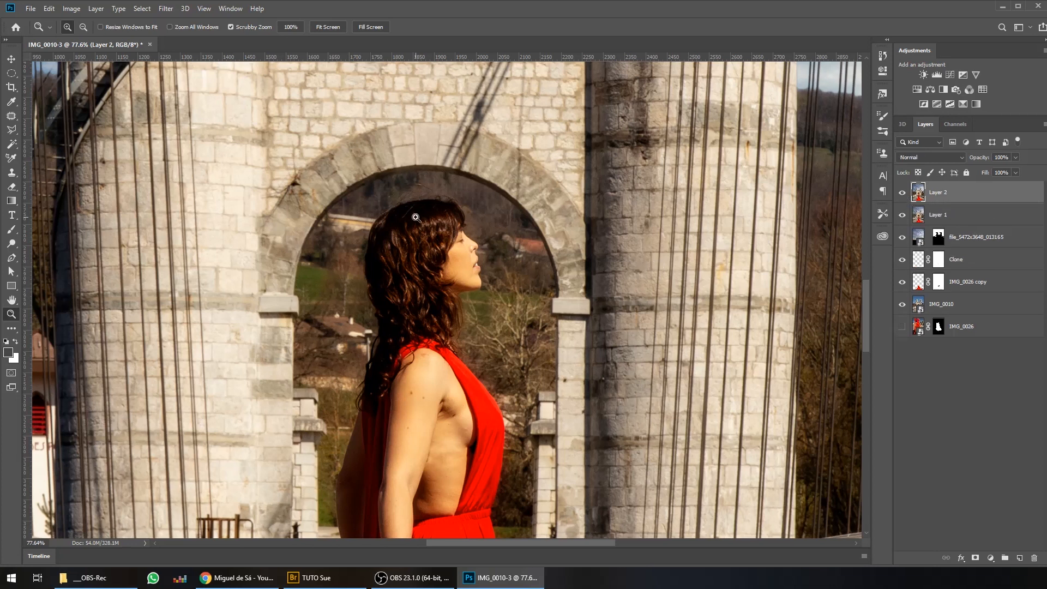
click(165, 9)
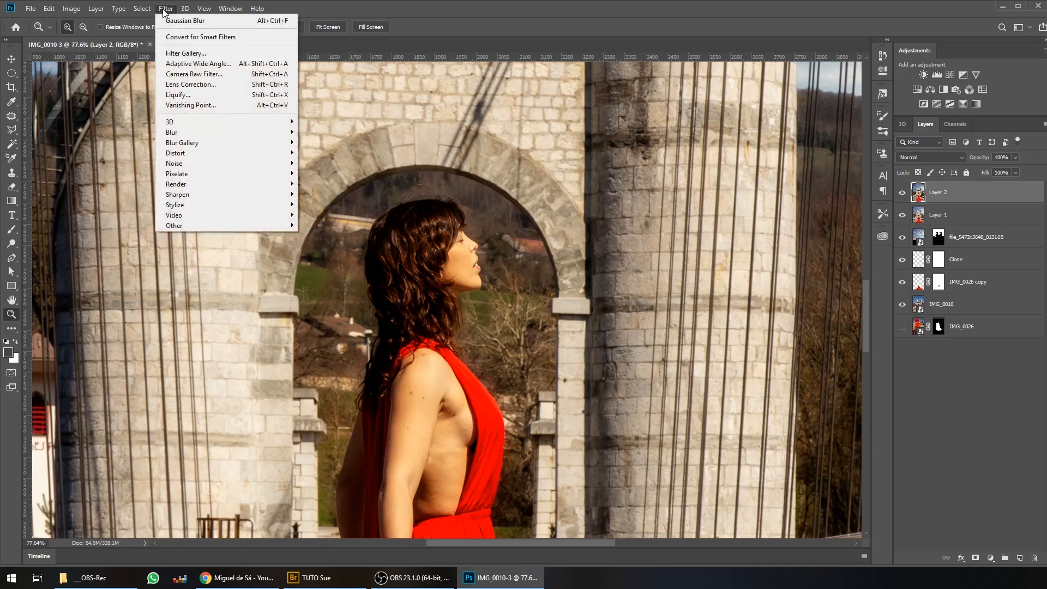
mouse_move(206, 228)
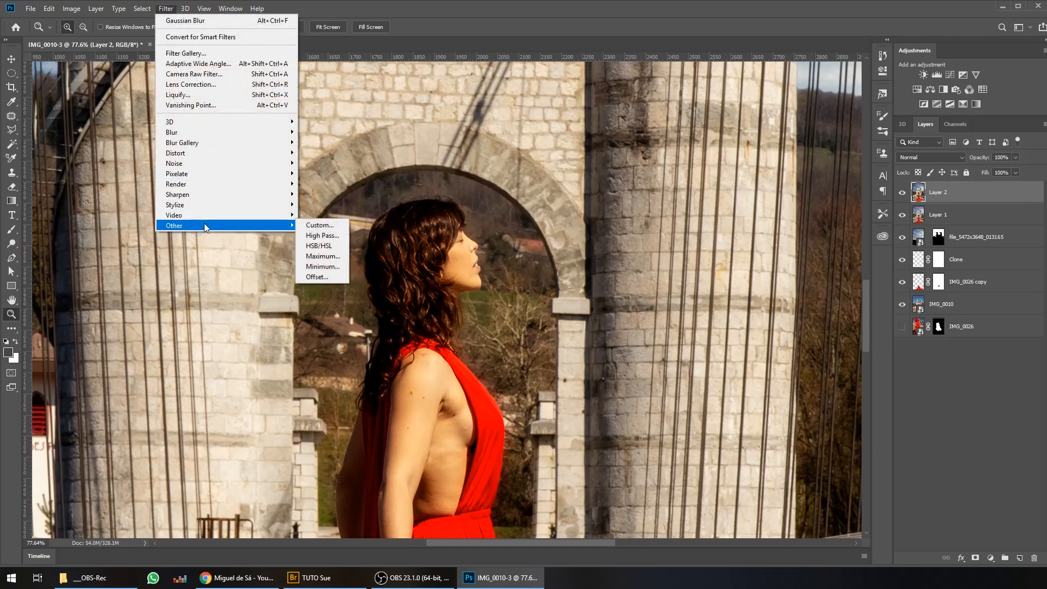
click(325, 237)
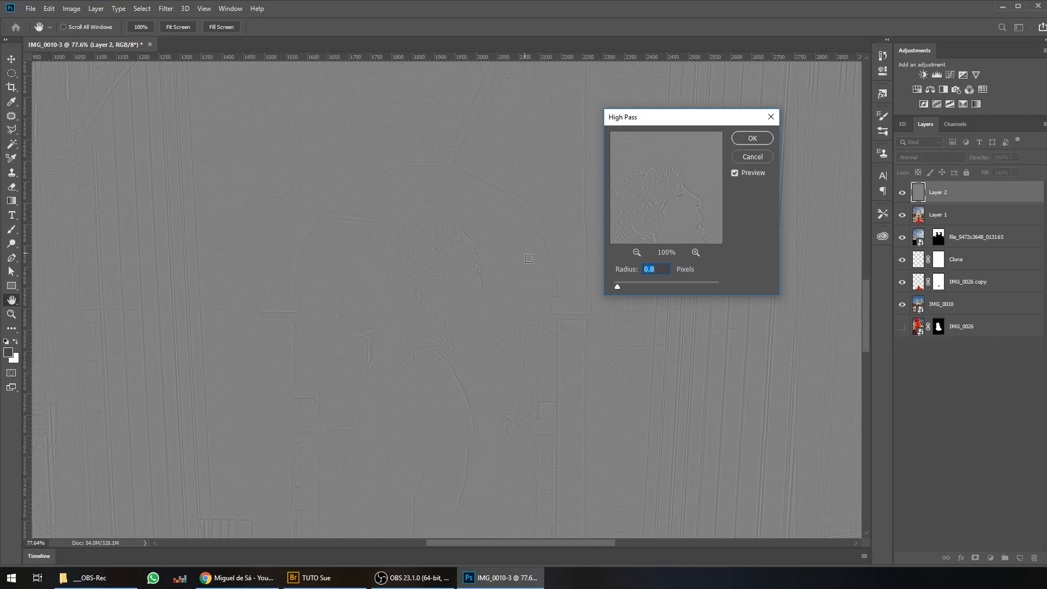
click(753, 139)
key(z)
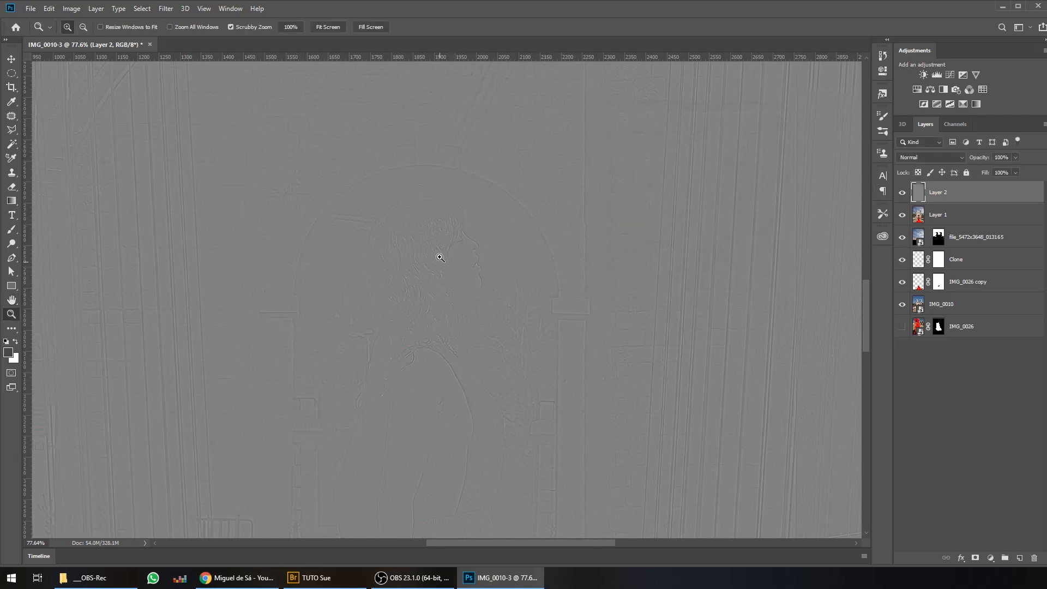
Step: Desaturate the High Pass layer with Hue/Saturation, setting Saturation to -100
click(70, 9)
mouse_move(88, 39)
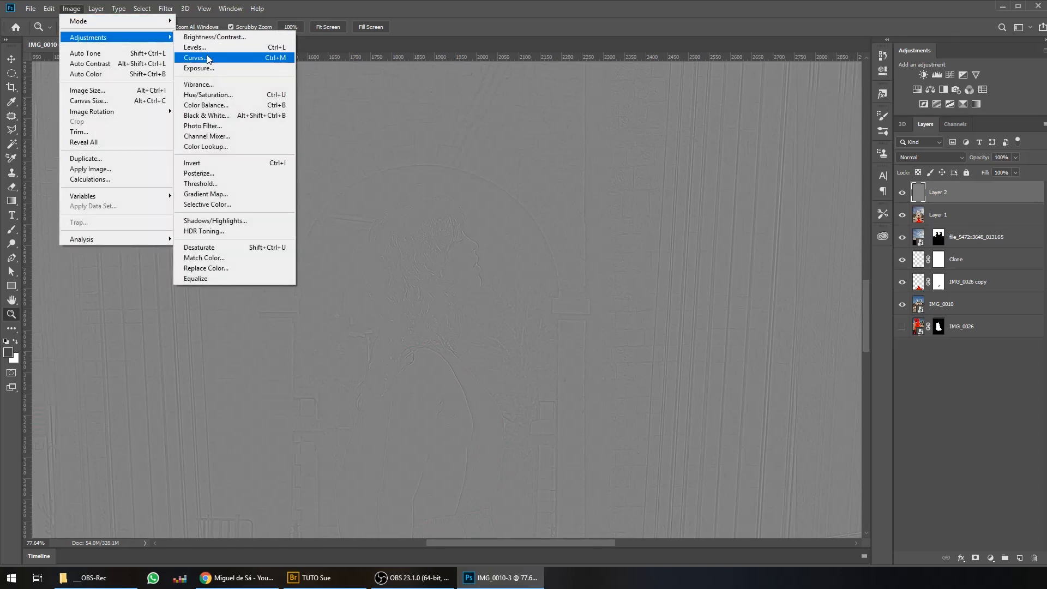
click(221, 95)
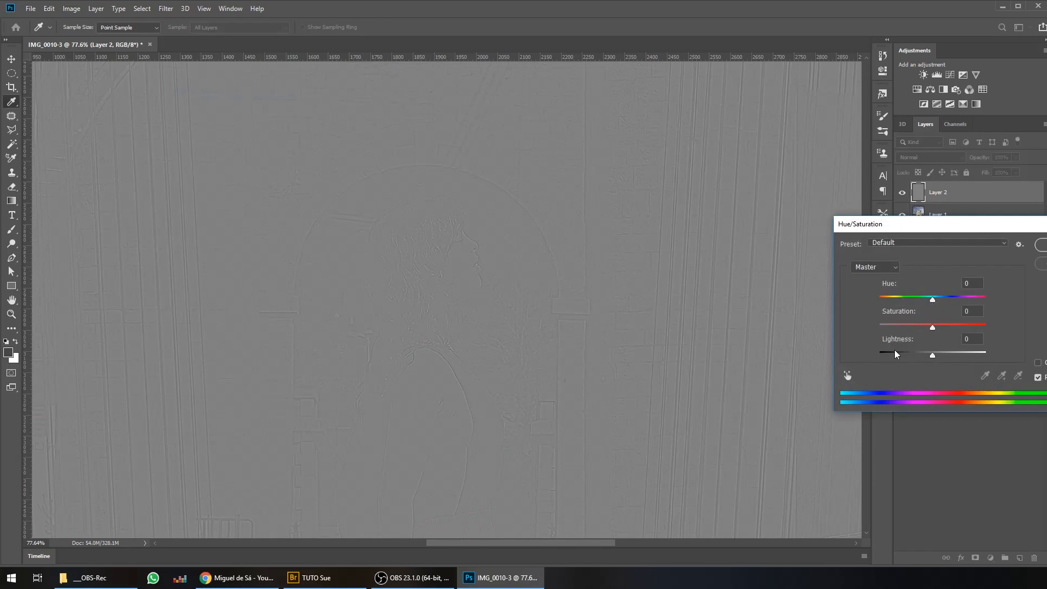
drag(933, 328, 871, 333)
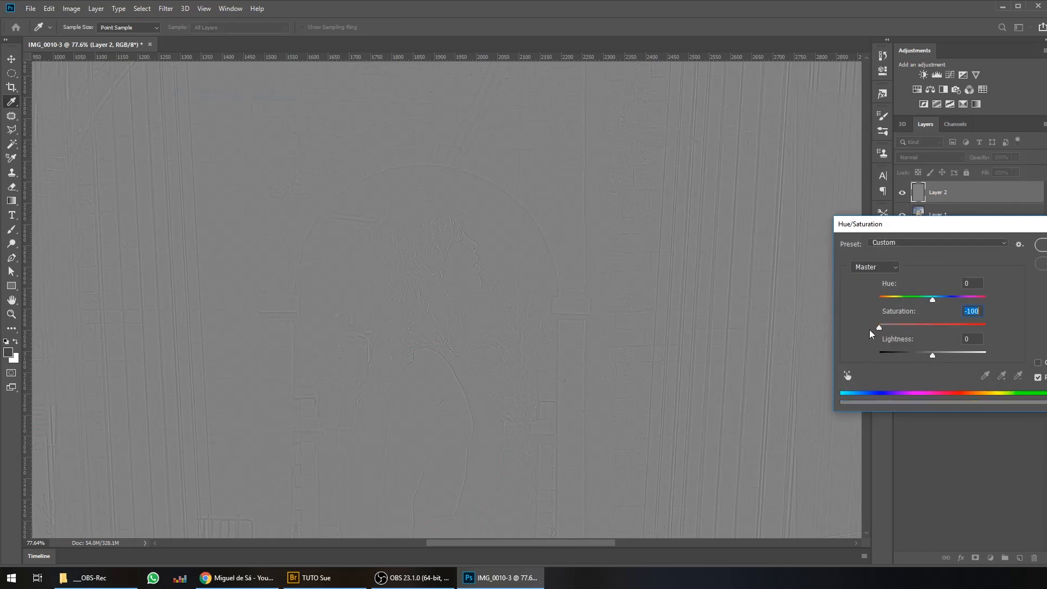
key(Return)
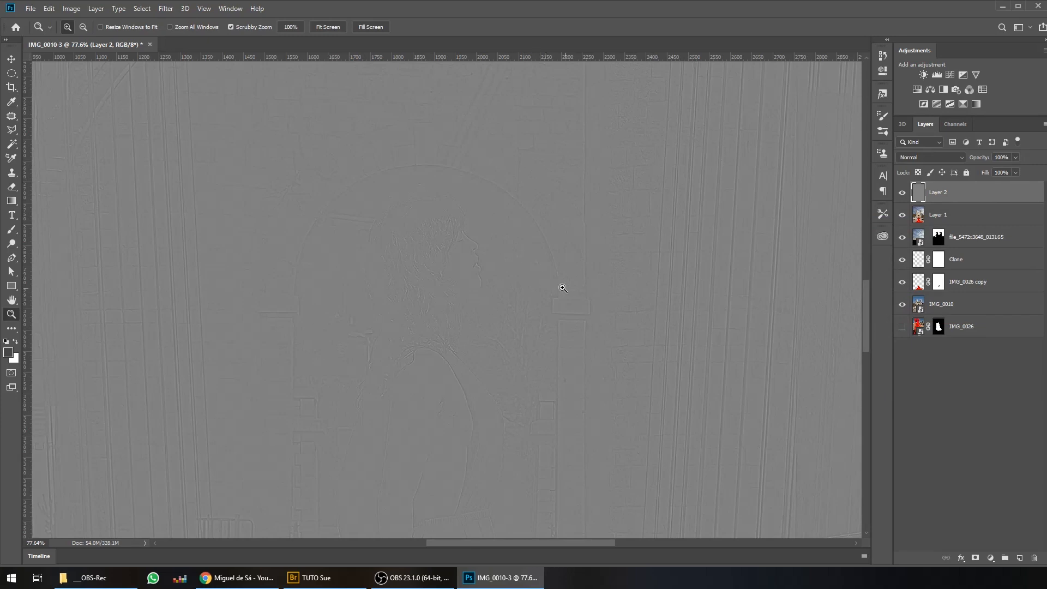
Step: Set the High Pass layer's blend mode to Soft Light and compare the sharpening at 100% magnification
right_click(537, 257)
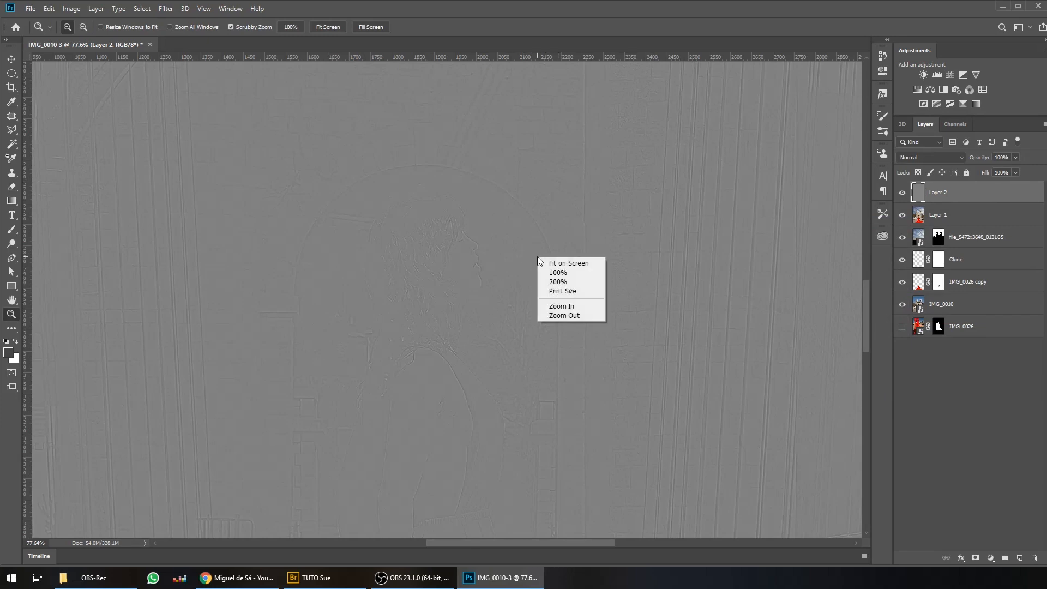
click(563, 274)
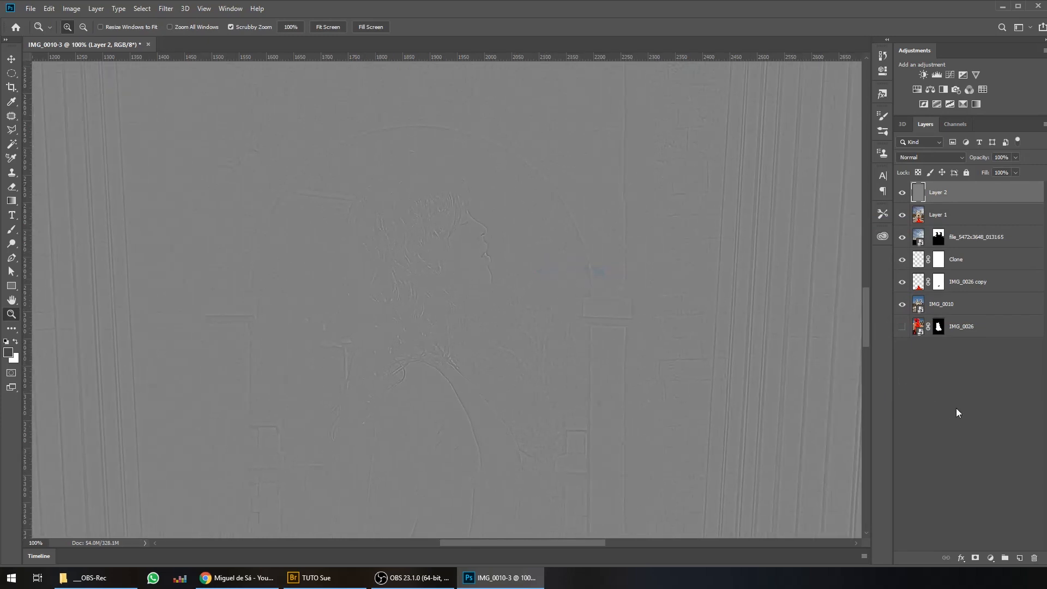
click(927, 158)
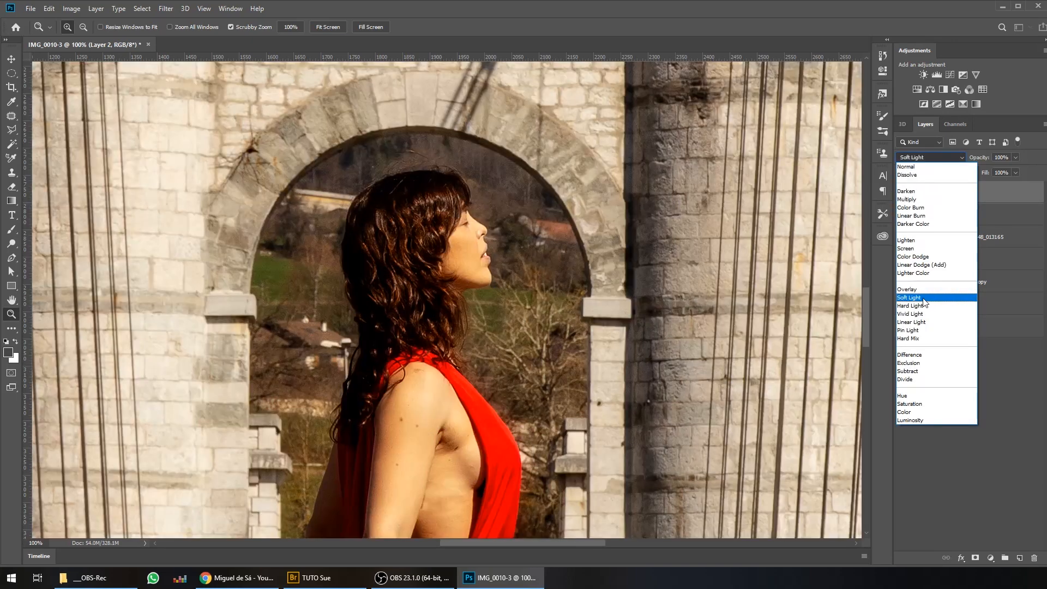
click(924, 299)
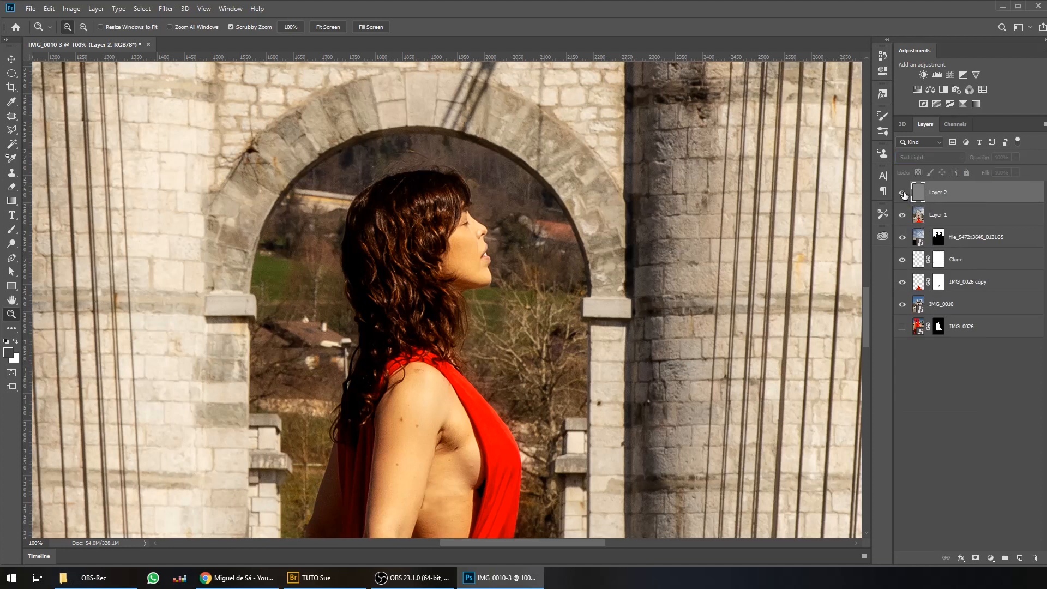
click(903, 193)
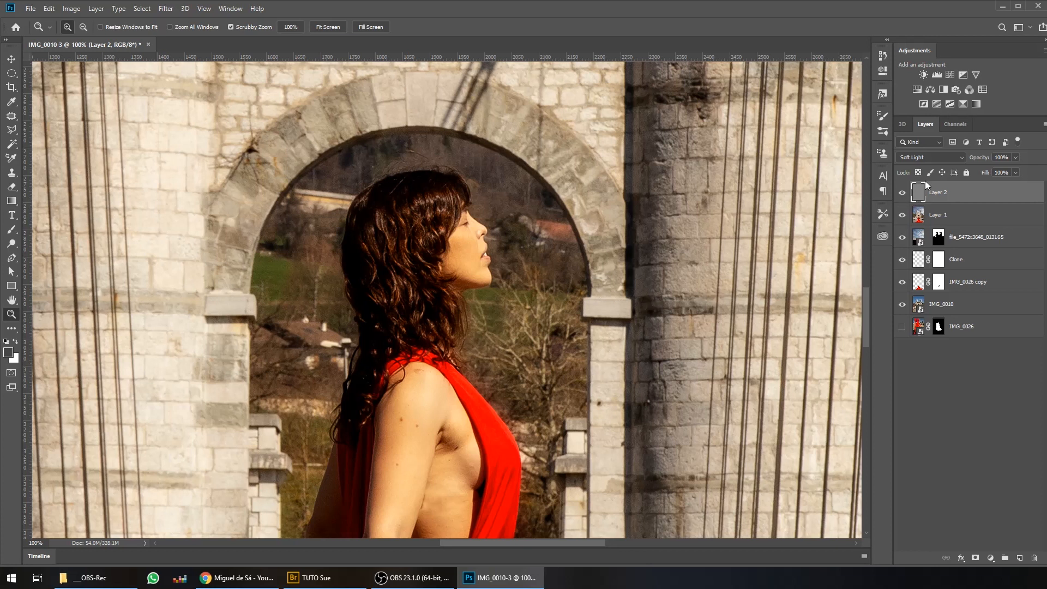
Step: Add 16.80% uniform monochromatic noise to the High Pass layer
click(165, 8)
mouse_move(197, 136)
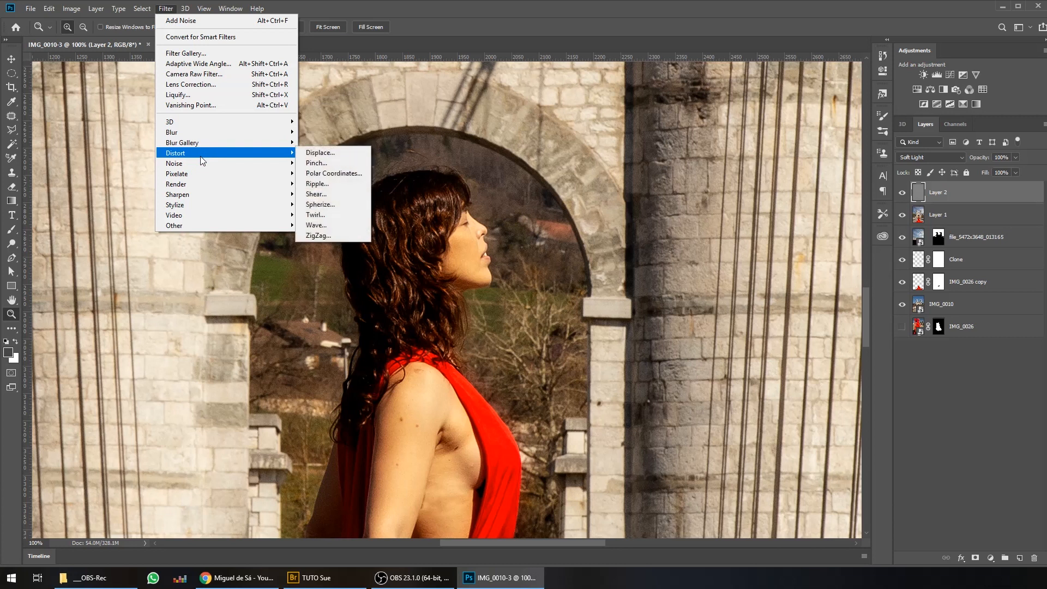
mouse_move(202, 166)
click(321, 165)
drag(620, 267, 624, 267)
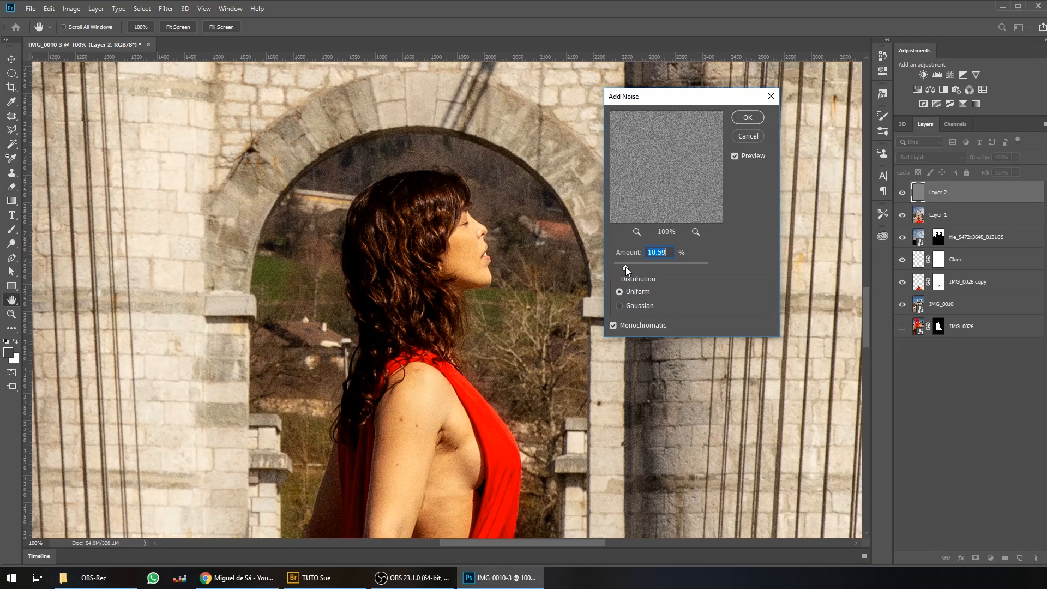
drag(658, 100, 782, 85)
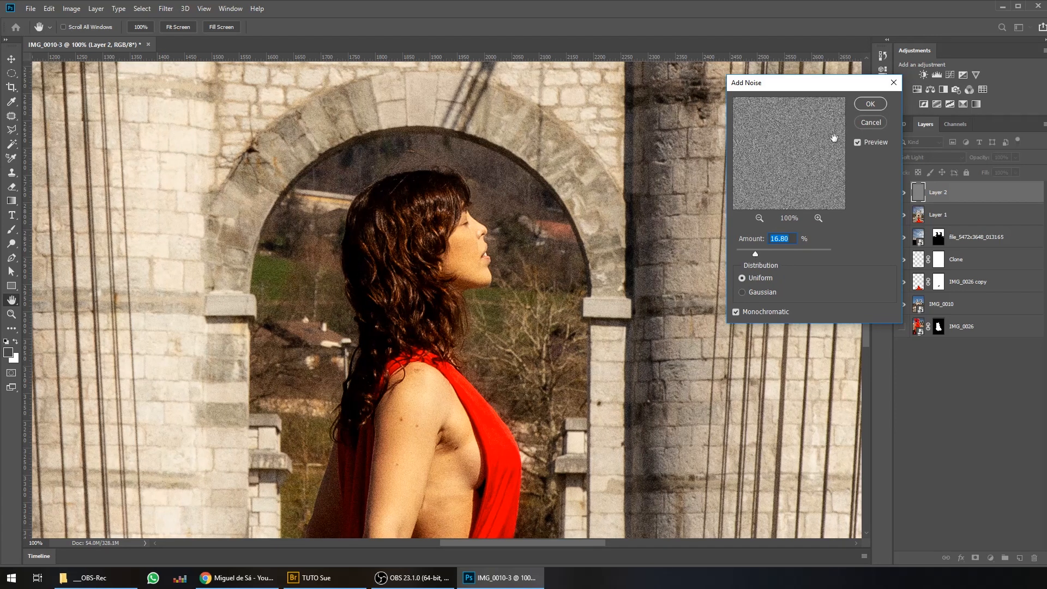
click(871, 104)
key(ctrl+0)
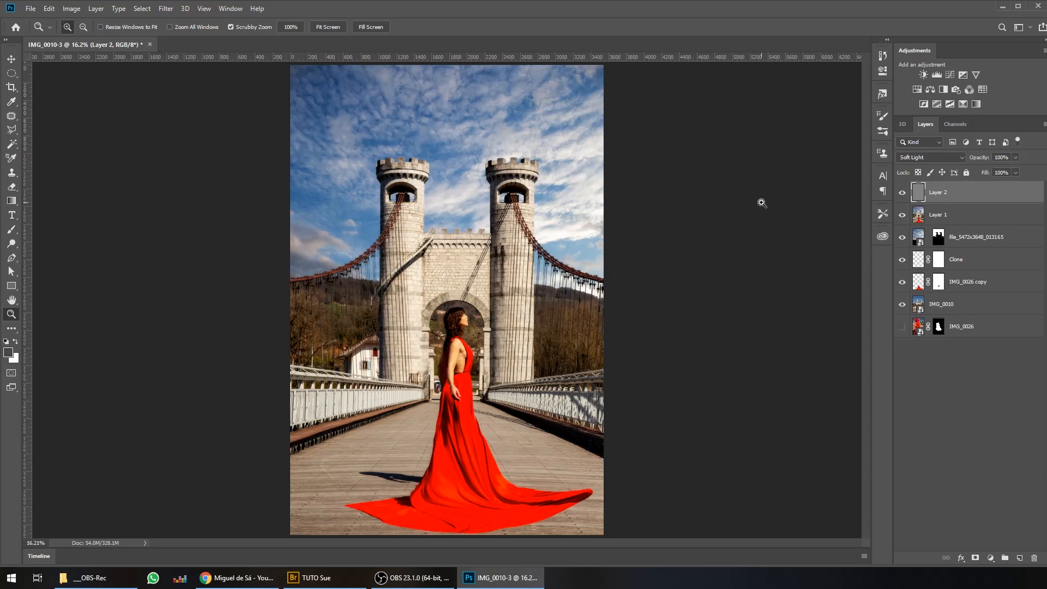
Step: Add a Levels adjustment to lighten the midtones and a Curves adjustment with points mapping input 34 to 24 and 144 to 143
click(937, 75)
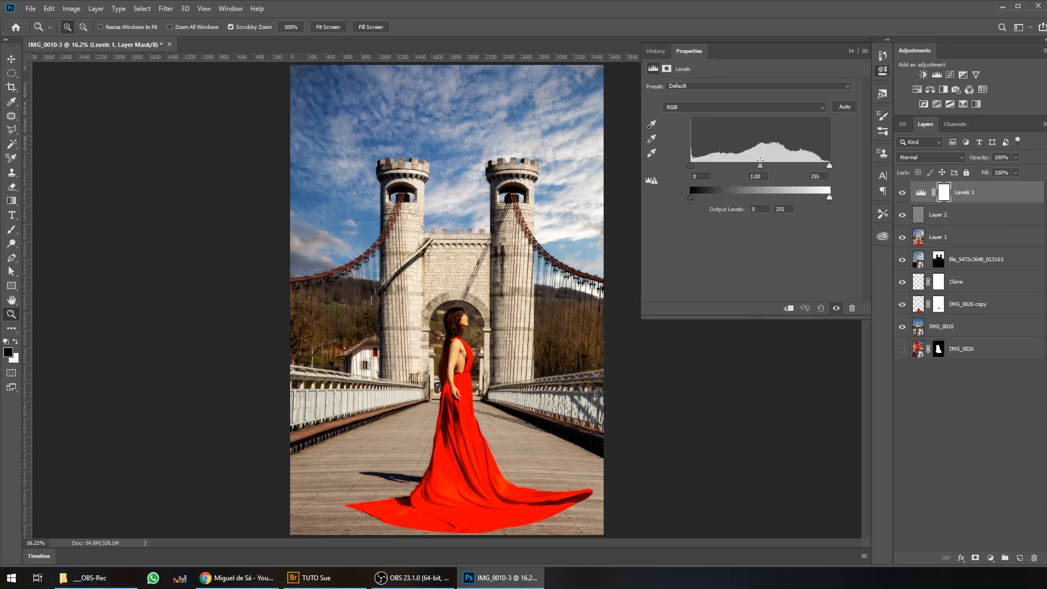
drag(761, 166, 752, 168)
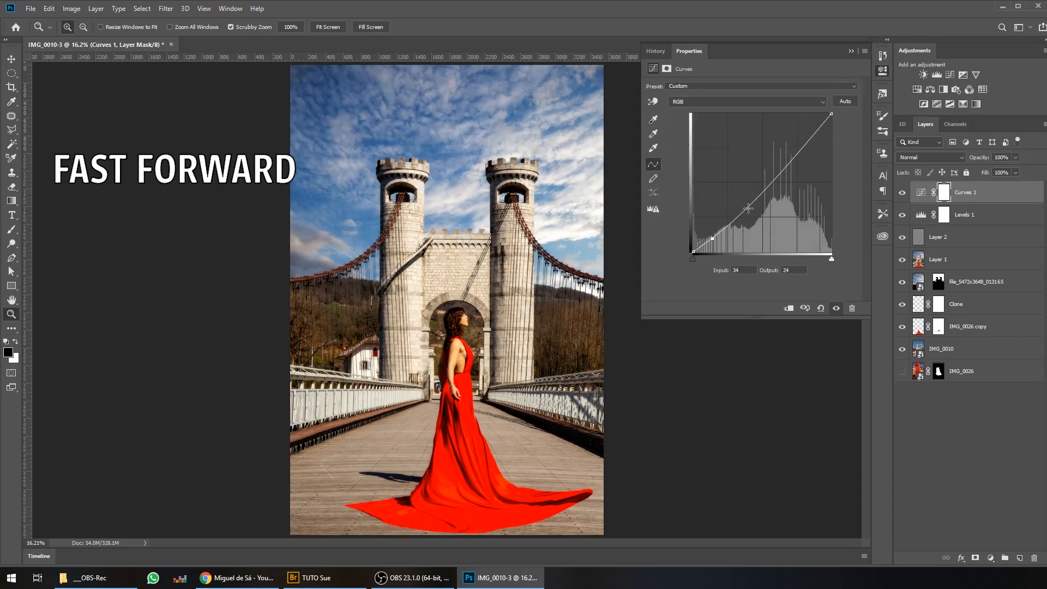
drag(761, 194, 771, 173)
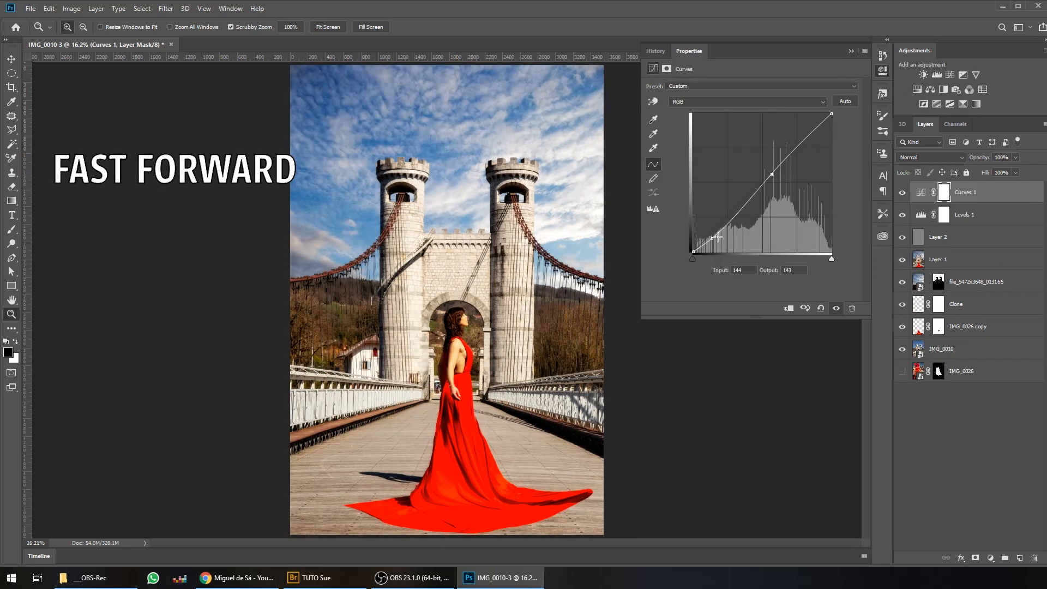
Step: Add a Color Balance adjustment layer above the Curves layer and shift the image toward cooler tones
click(930, 89)
drag(737, 111, 748, 146)
click(974, 195)
click(882, 71)
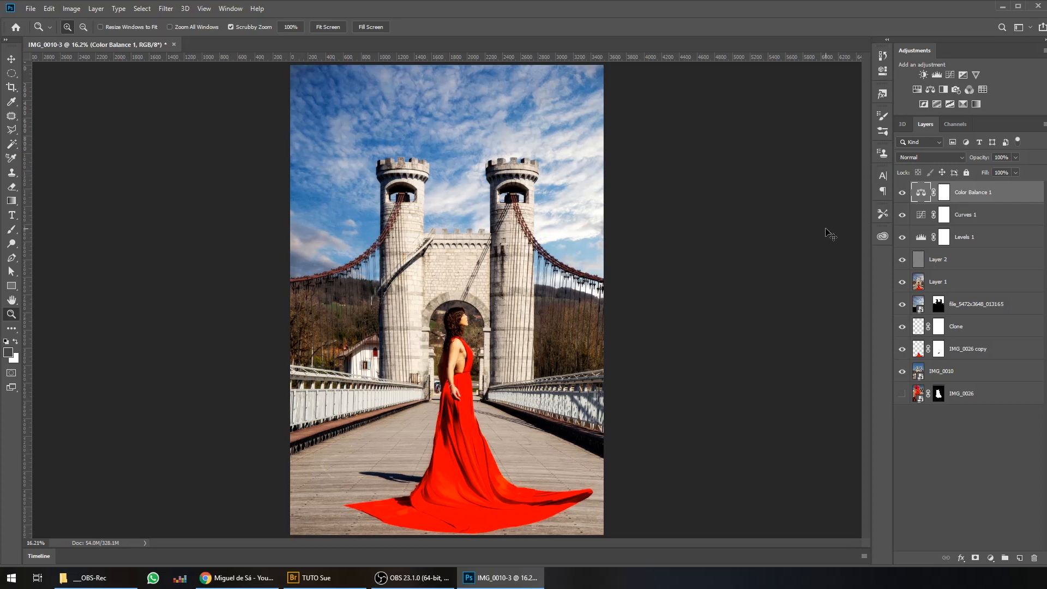
Step: Create a new layer named Vegnetting in Soft Light mode, filled with the neutral 50% gray
key(ctrl+shift+n)
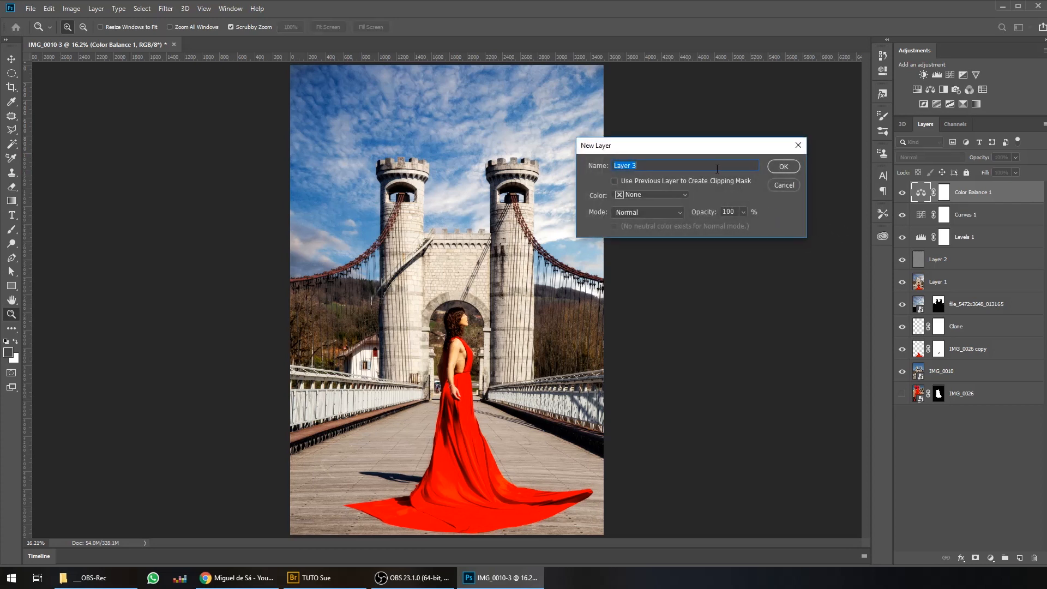
text(Vegnetingt)
click(670, 217)
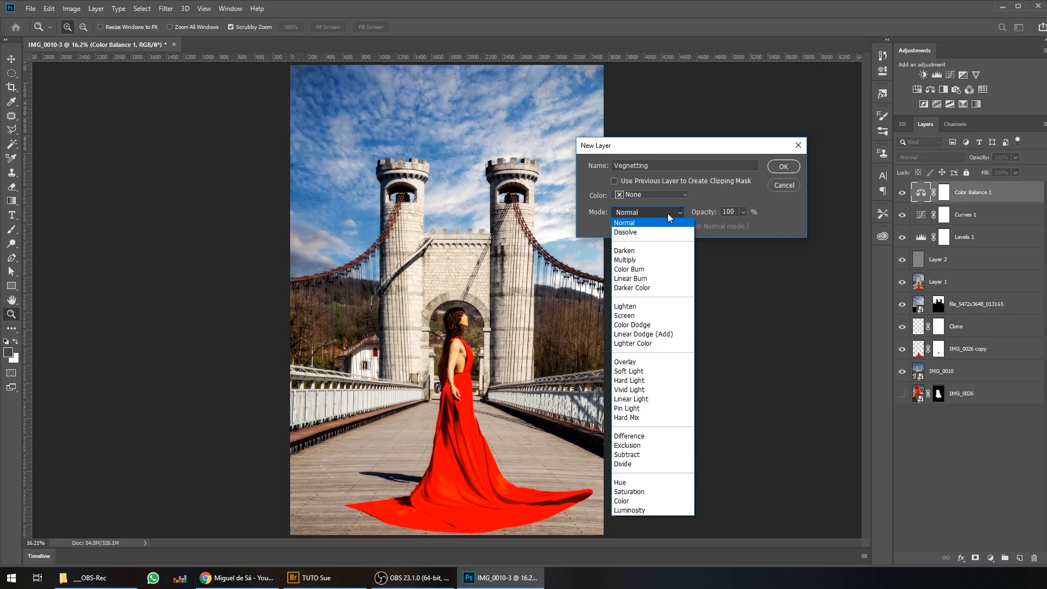
click(670, 371)
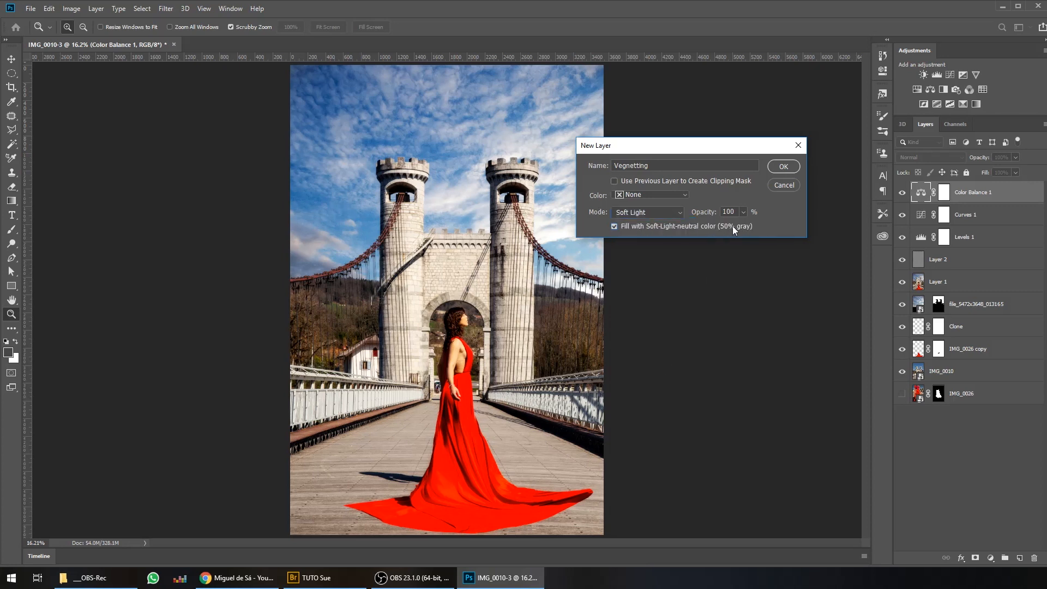
click(795, 166)
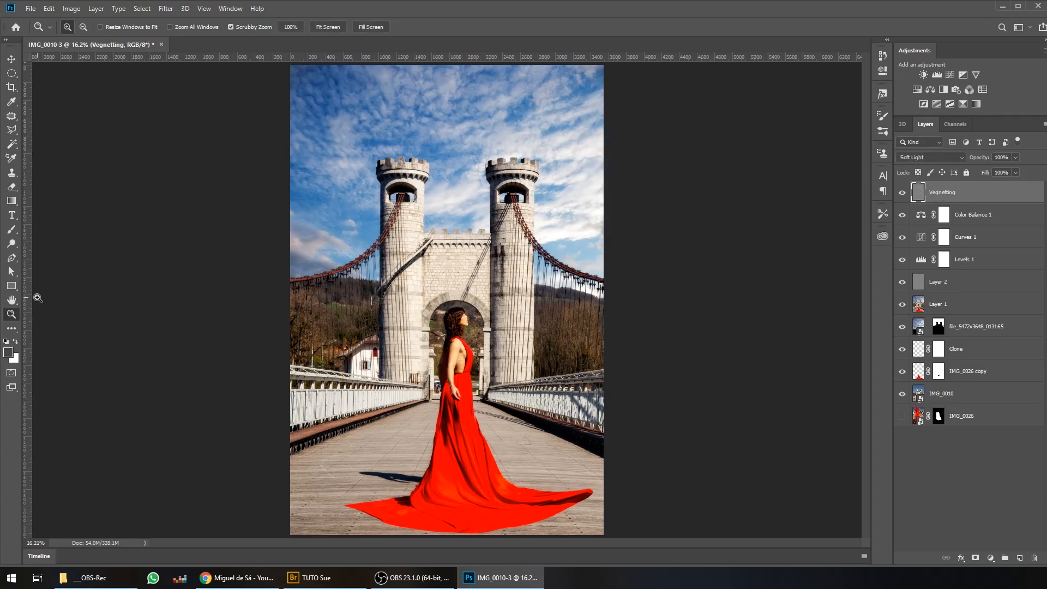
Step: Set the Gradient tool to radial and draw a white-to-dark-gray gradient on the Vegnetting layer, outward from the woman's head
click(11, 200)
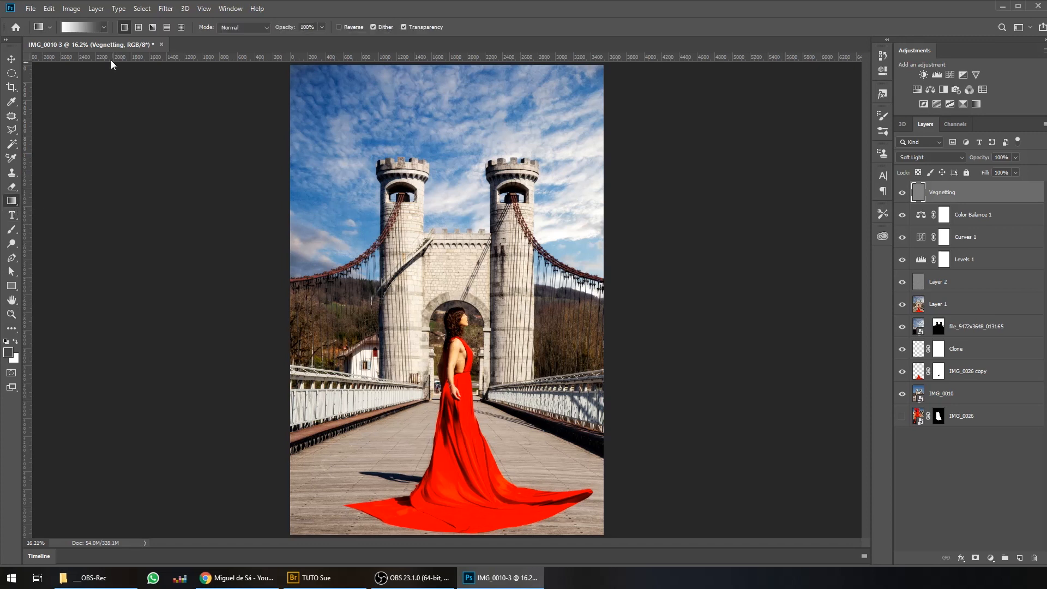
click(139, 27)
drag(461, 280, 547, 407)
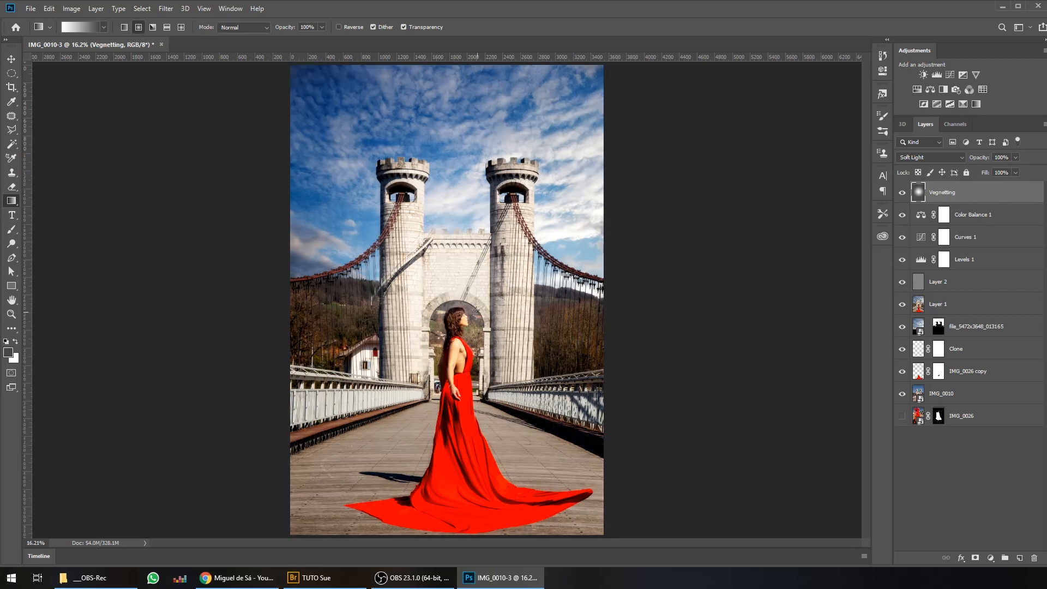
drag(456, 305, 588, 521)
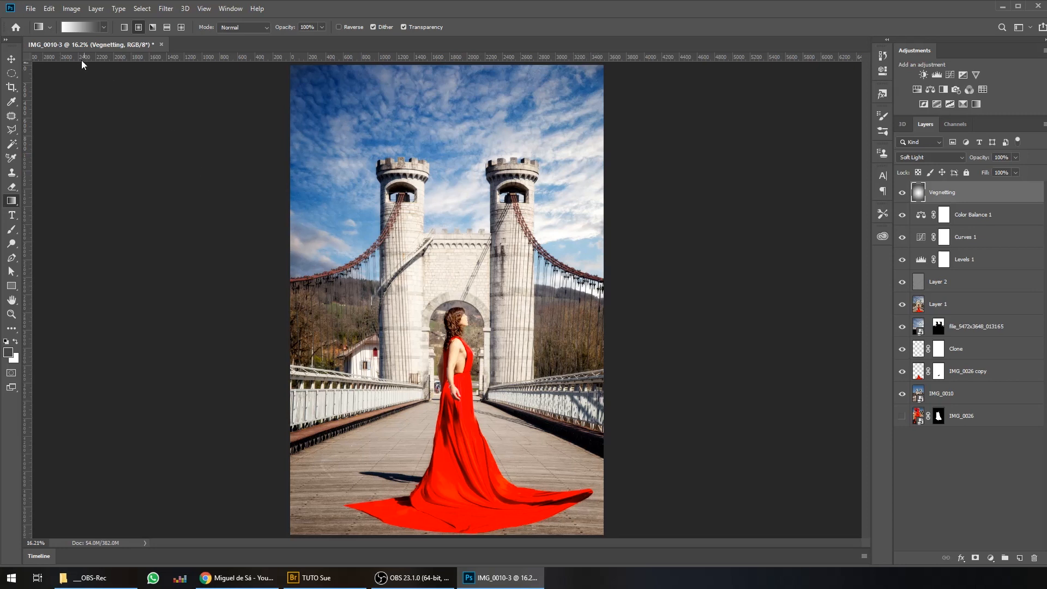
Step: Edit the gradient's starting color stop to a neutral gray with 50% brightness
click(70, 33)
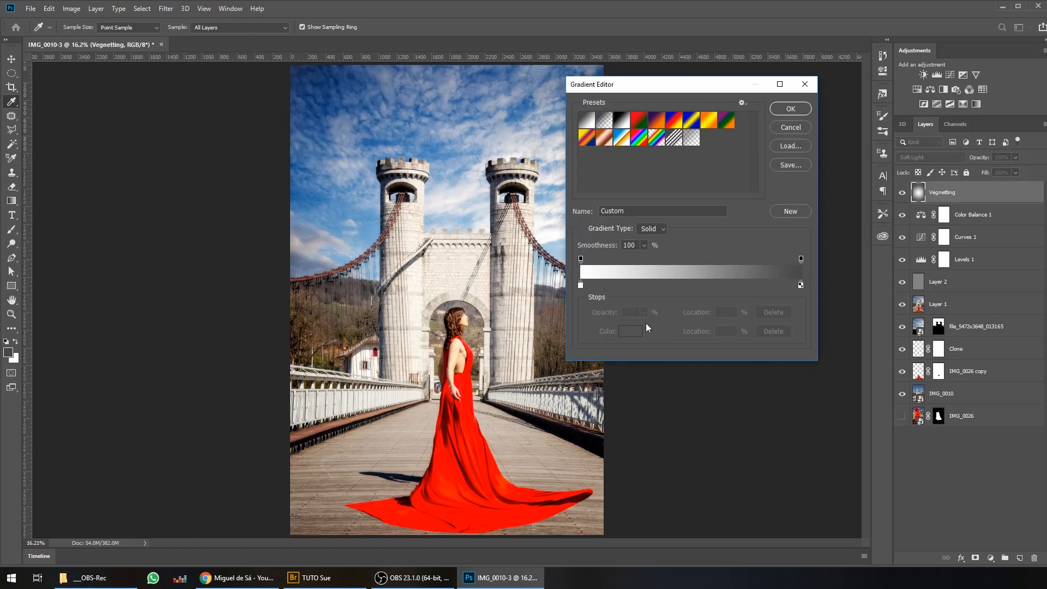
click(581, 284)
click(628, 333)
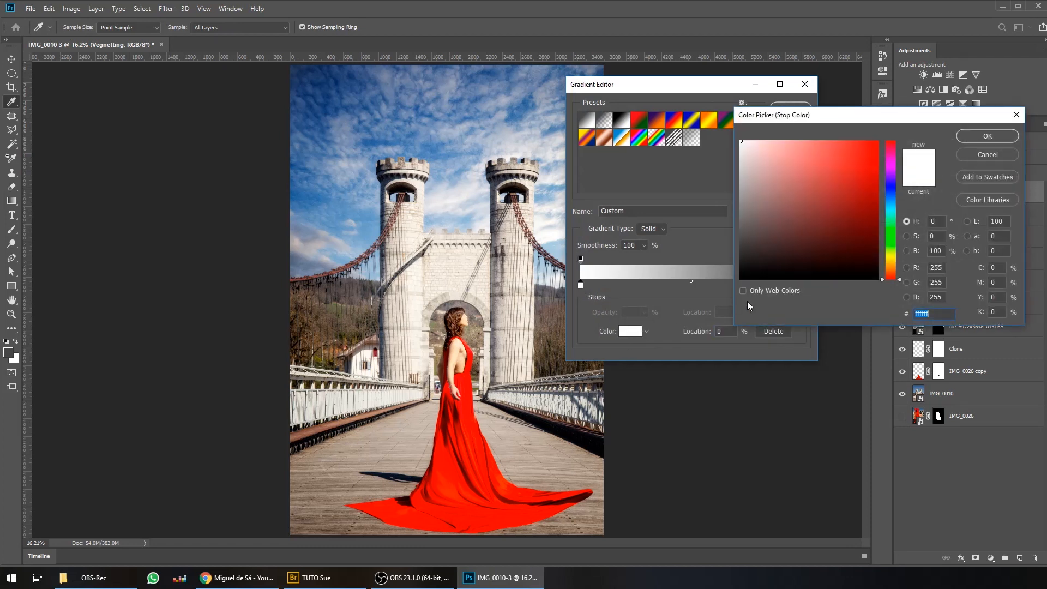
click(935, 251)
text(50)
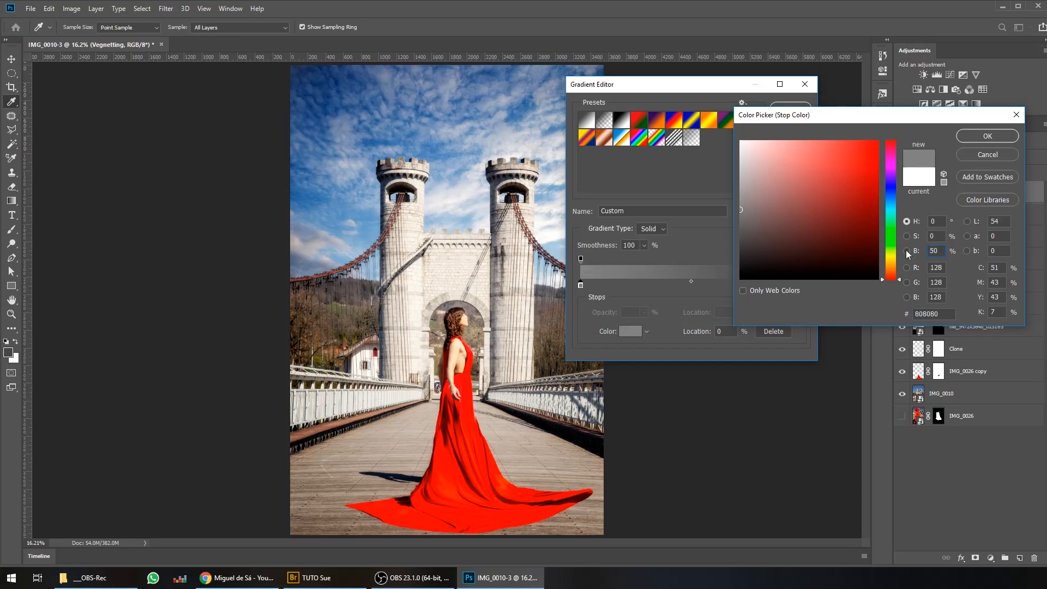
click(989, 136)
Step: Change the gradient's end color stop to black (000000) and accept the edited gradient
click(801, 284)
click(628, 331)
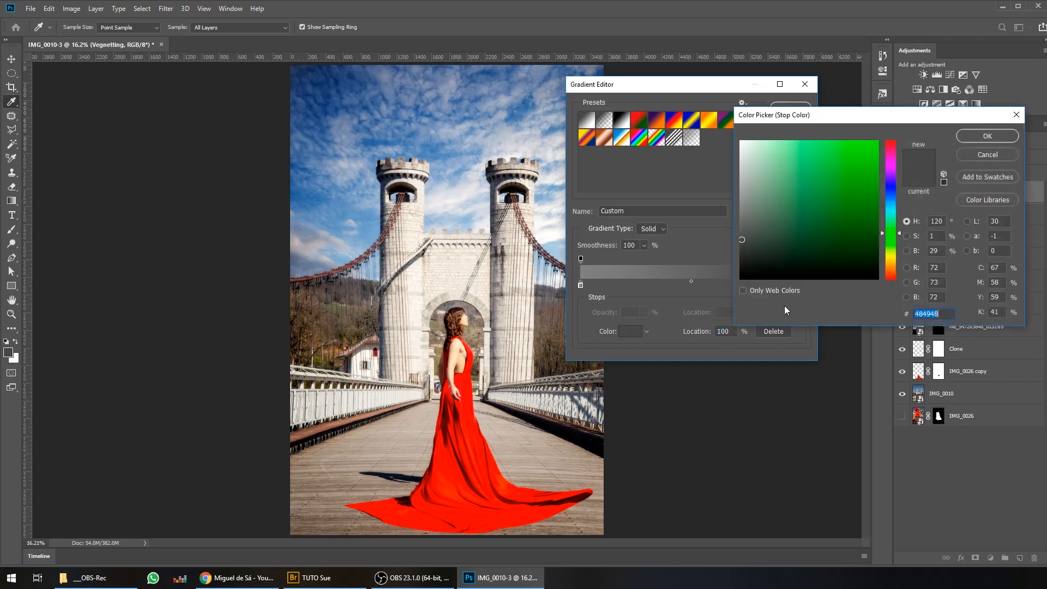
click(740, 278)
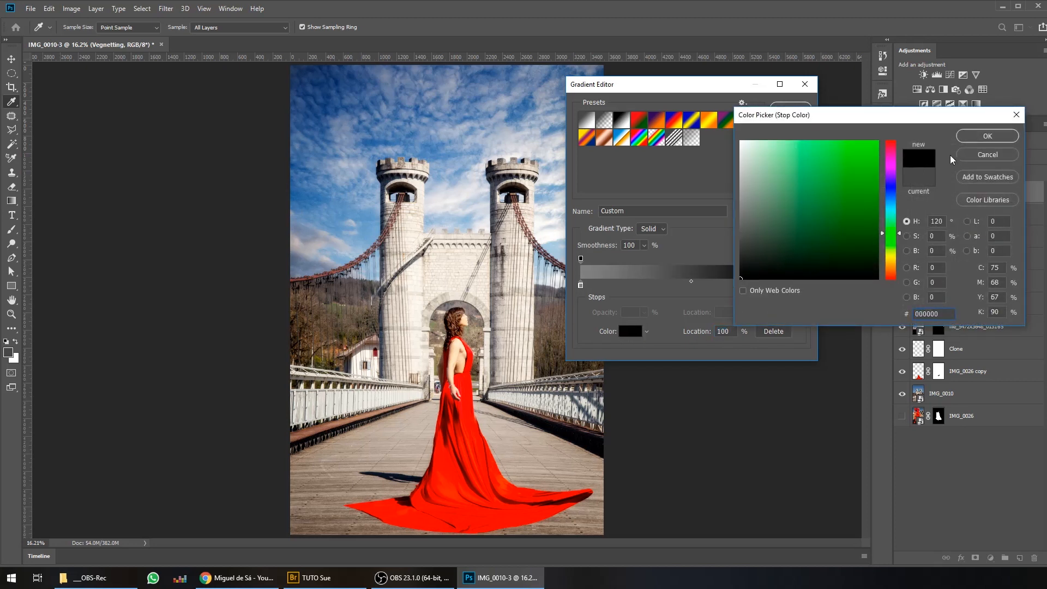
click(981, 138)
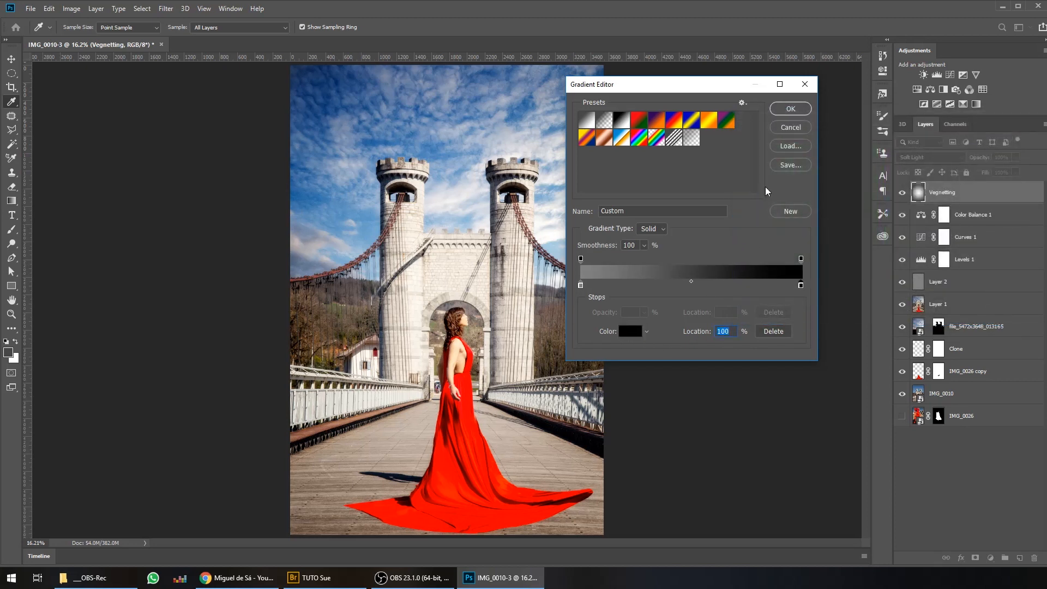
click(790, 109)
Step: Redraw the radial gray-to-black gradient outward from the woman on the Vegnetting layer and lower the layer's opacity to 60%
drag(454, 325, 568, 486)
drag(456, 319, 587, 497)
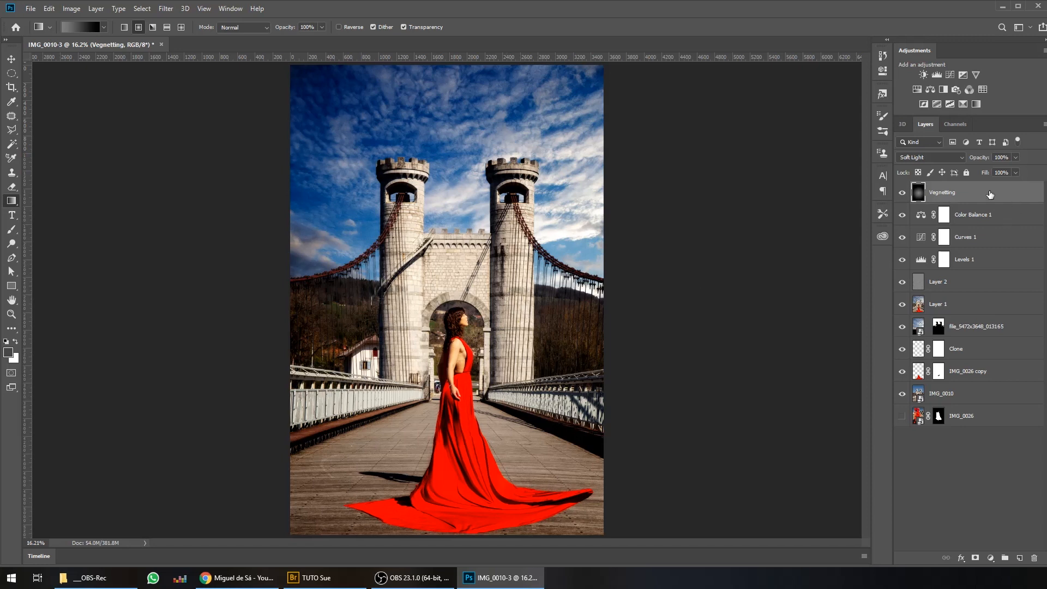
click(1013, 158)
drag(1012, 172, 990, 172)
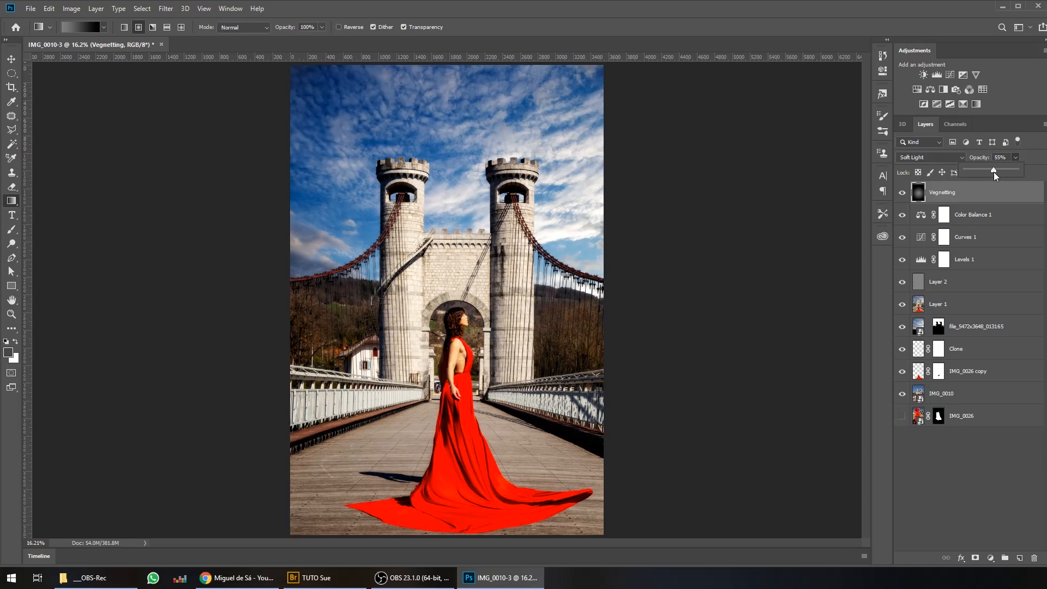
Step: Lower the Red channel midtones in the existing Curves adjustment, mapping input 116 to output 107
click(964, 236)
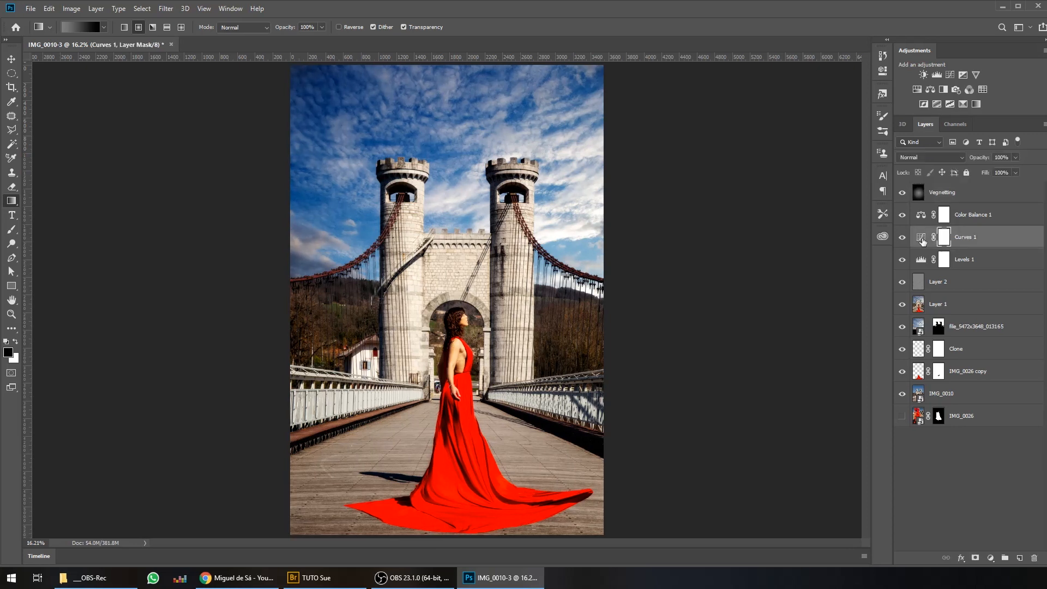
click(883, 71)
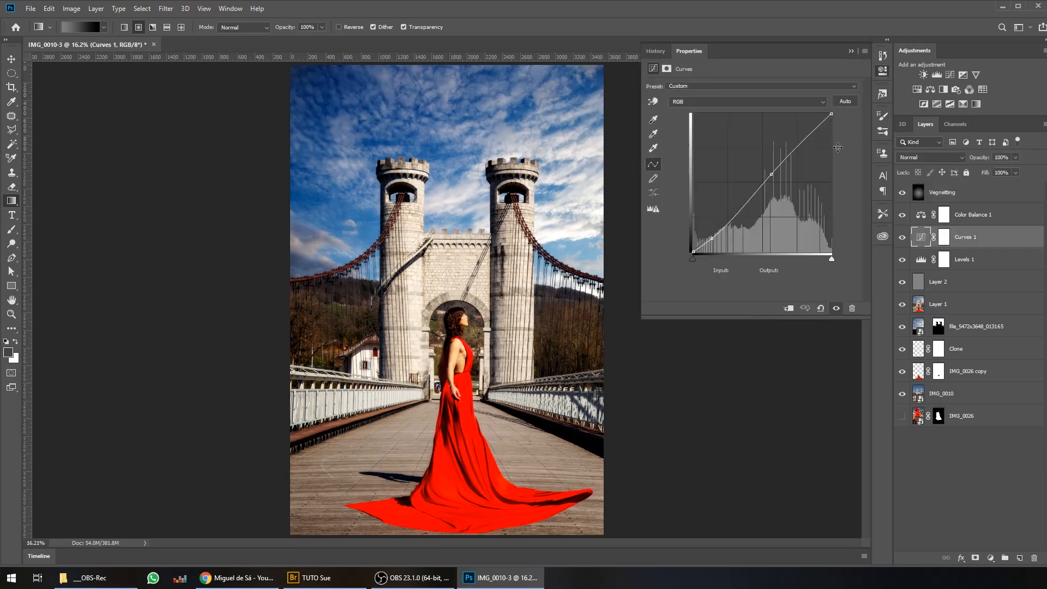
click(711, 103)
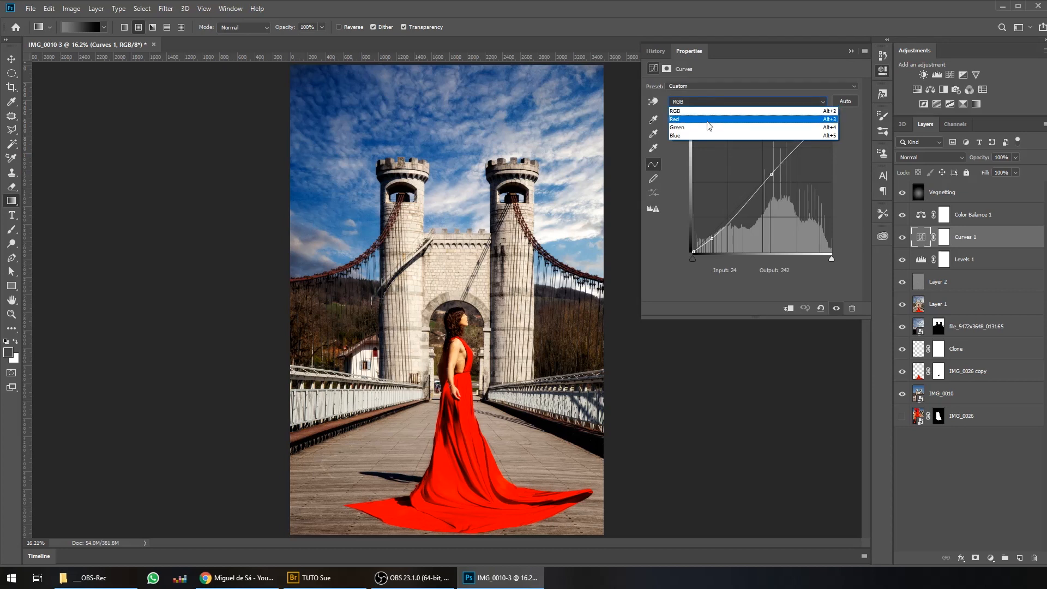
click(706, 119)
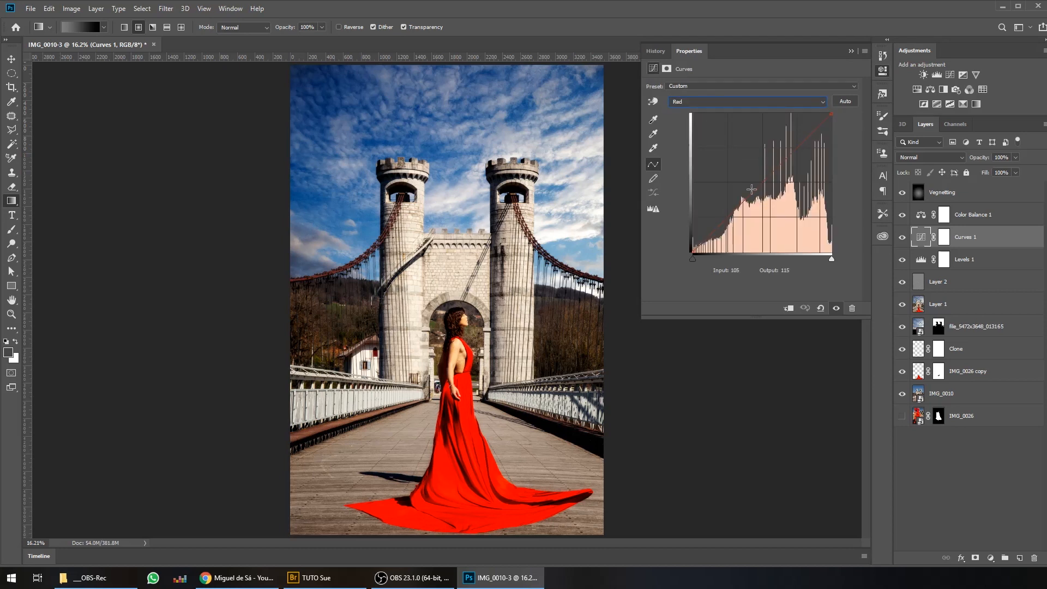
drag(757, 191, 756, 194)
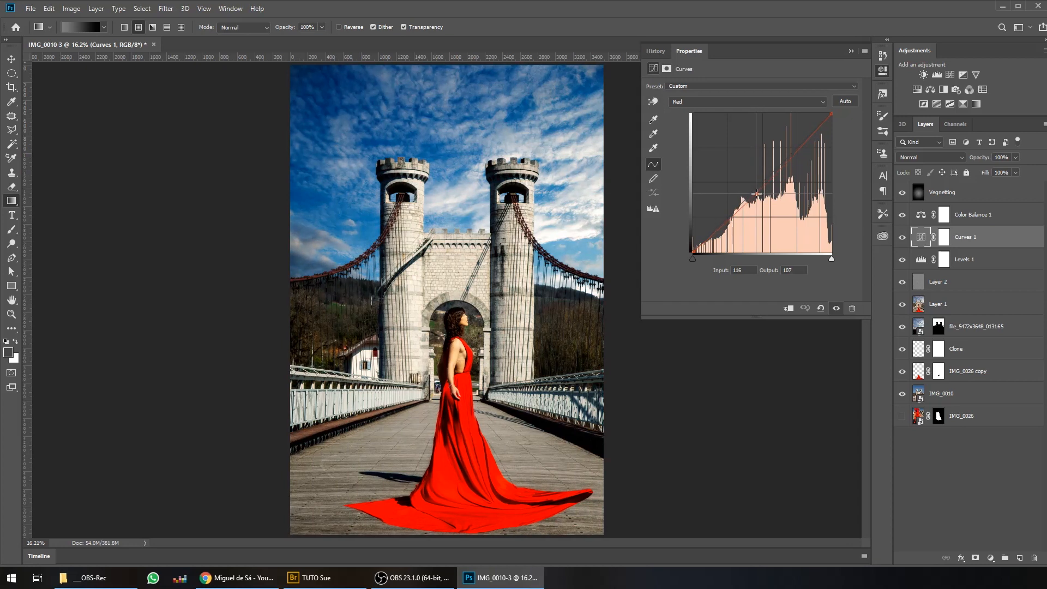
Step: Lift the Blue channel shadows in the Curves adjustment from input 30 to output 41, and anchor the midtones at 133
click(731, 104)
click(726, 137)
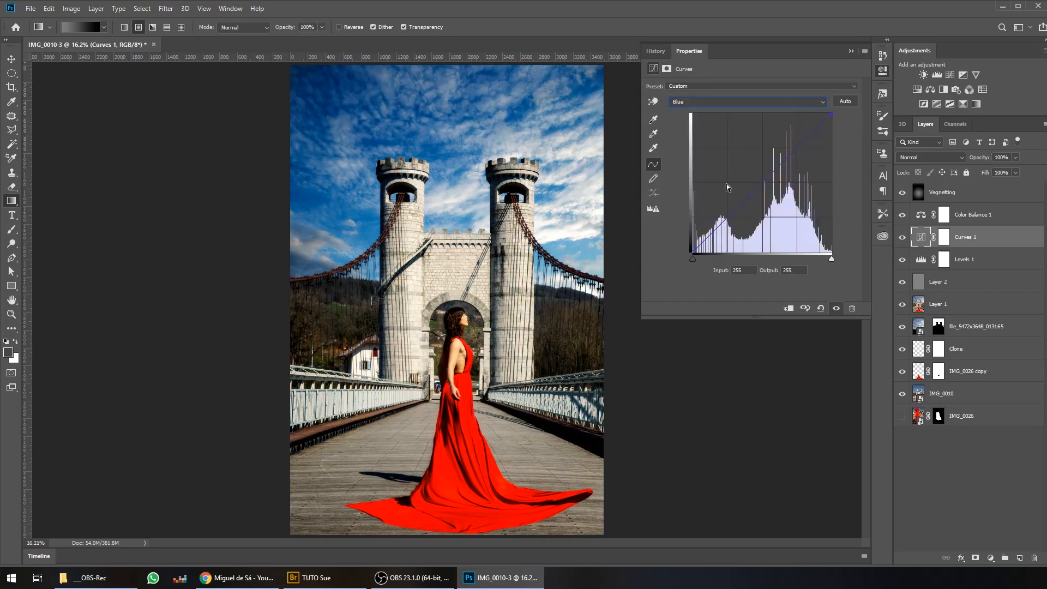
drag(717, 229, 709, 229)
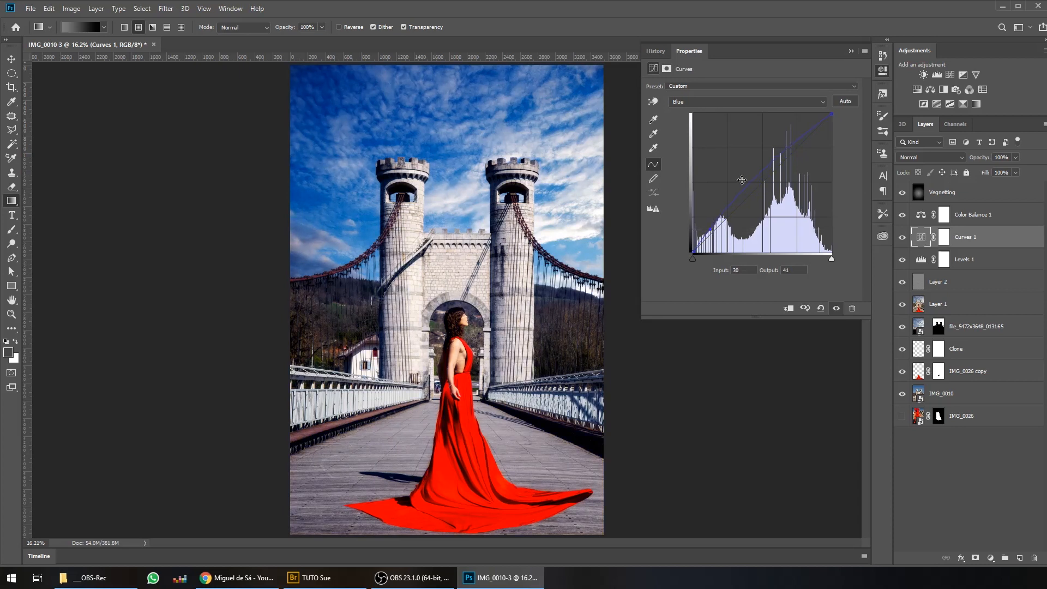
drag(760, 172, 766, 179)
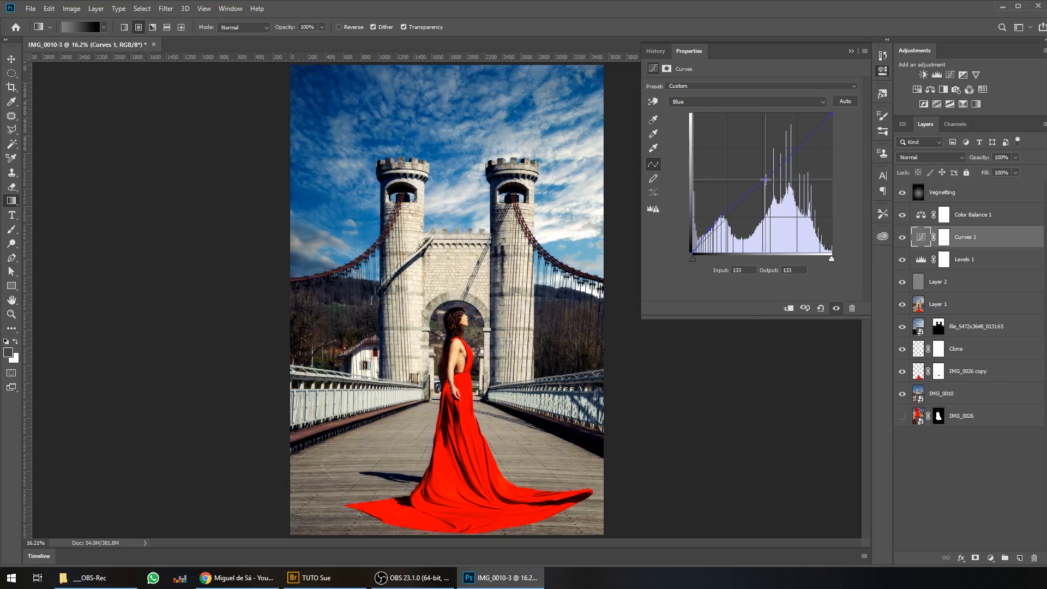
click(882, 71)
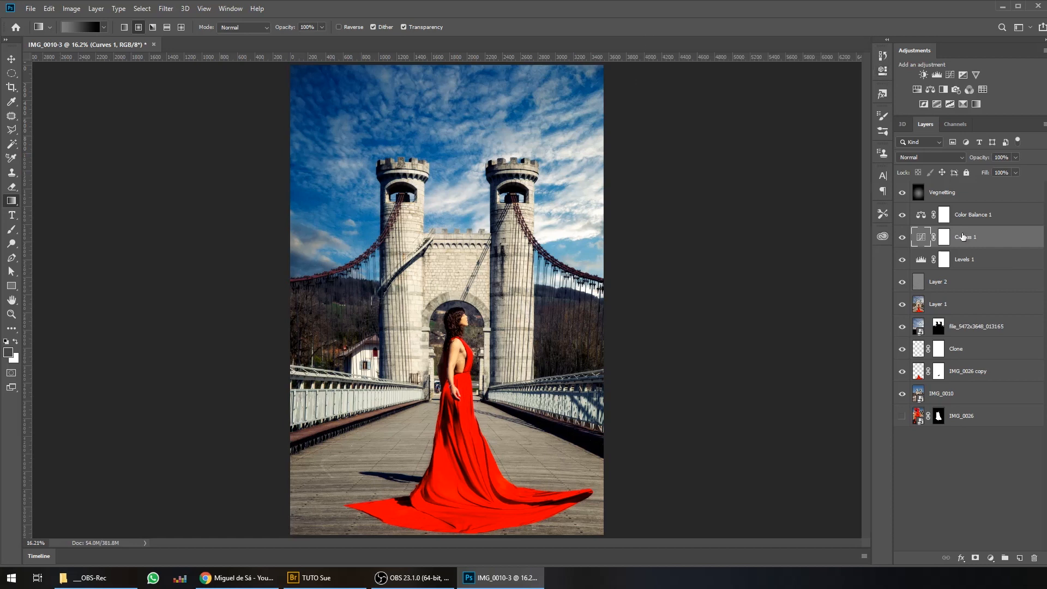
Step: Create a new layer named Fog above the Vegnetting layer in Normal mode
click(955, 195)
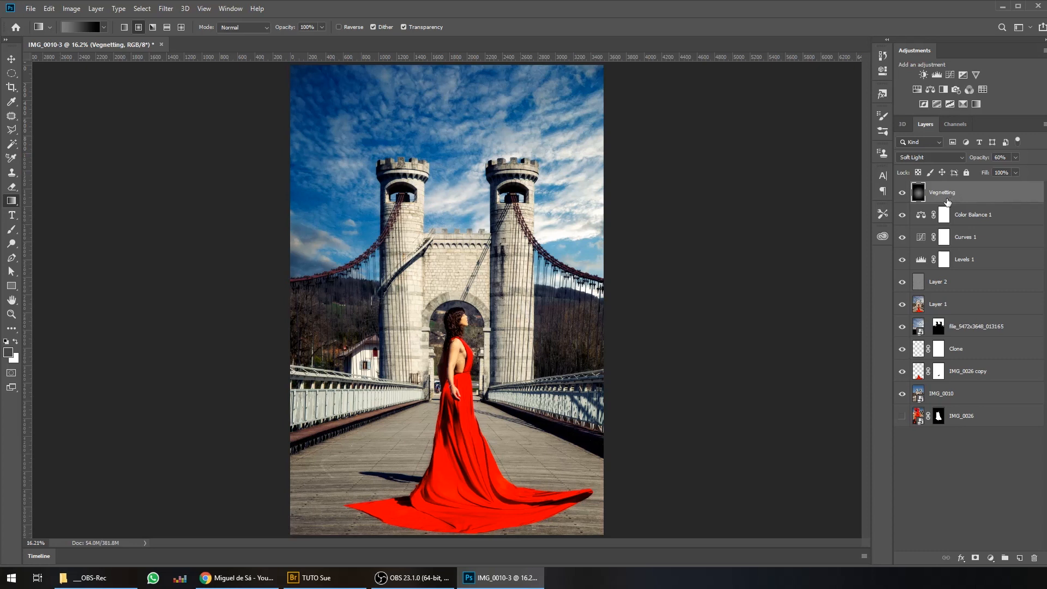
key(ctrl+shift+n)
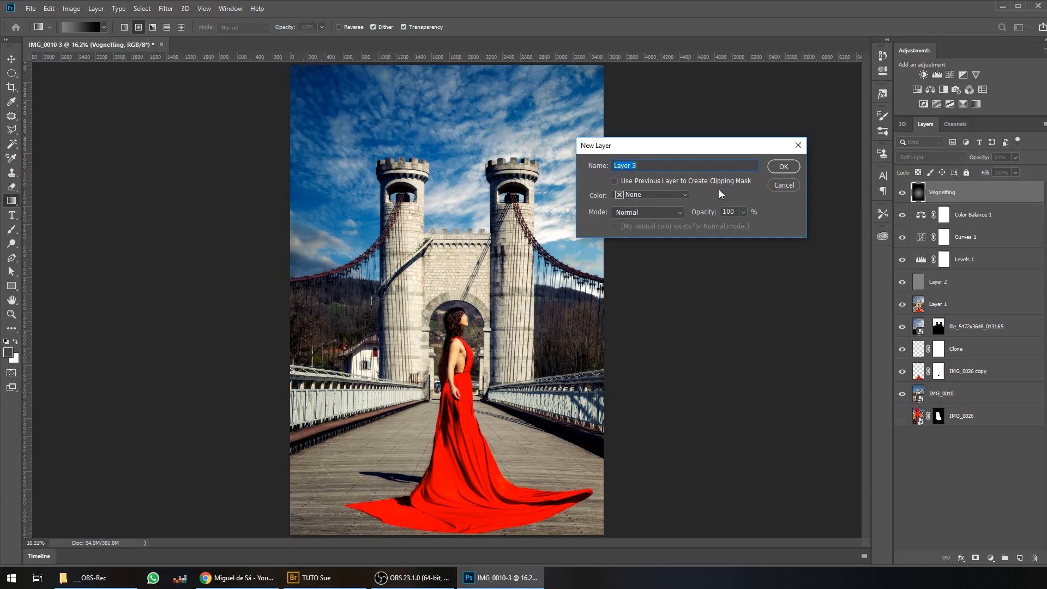
text(Fog)
click(783, 166)
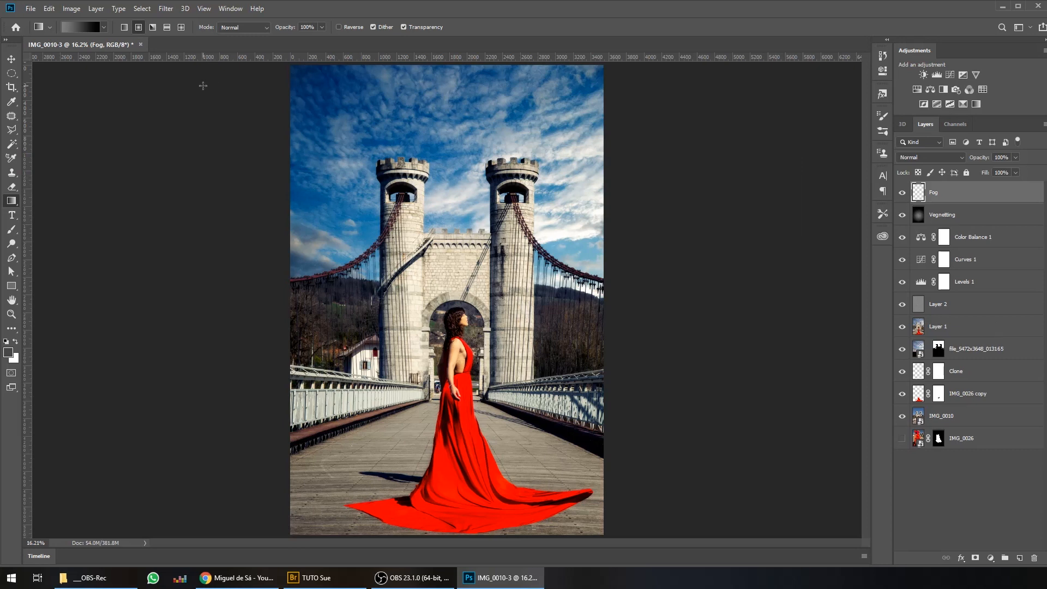
Step: Fill the Fog layer with the Clouds render filter
click(166, 8)
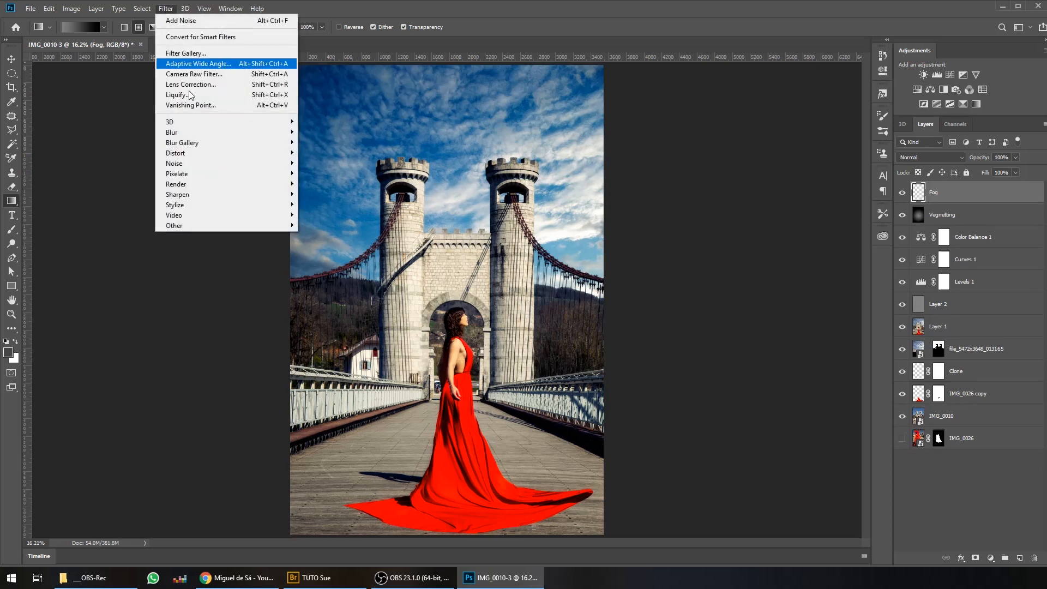
mouse_move(216, 190)
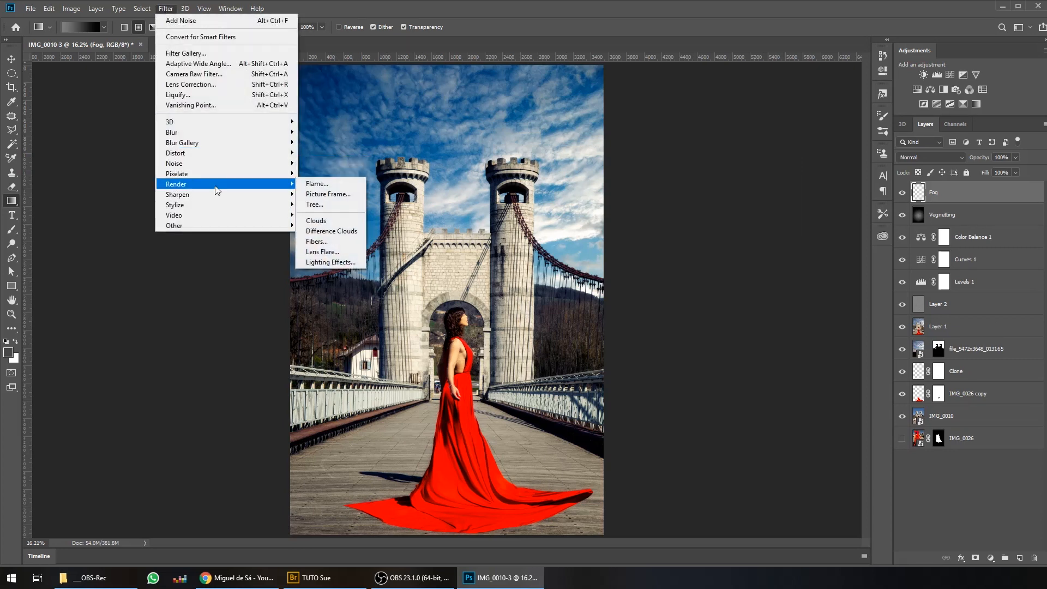
click(331, 222)
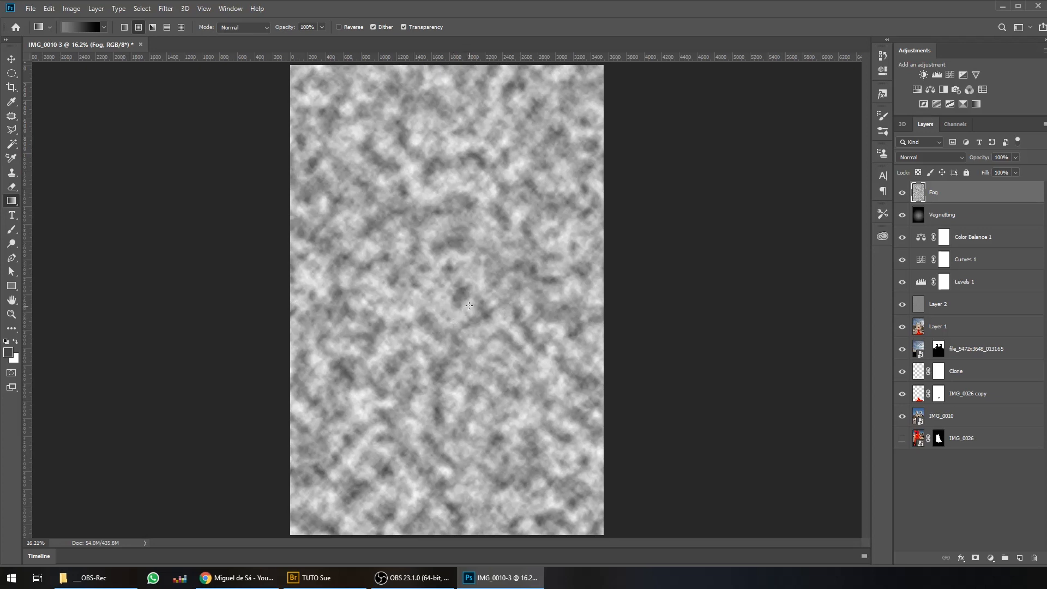
Step: Convert the Fog layer to a smart object and scale it up proportionally about its center to 691%
right_click(933, 193)
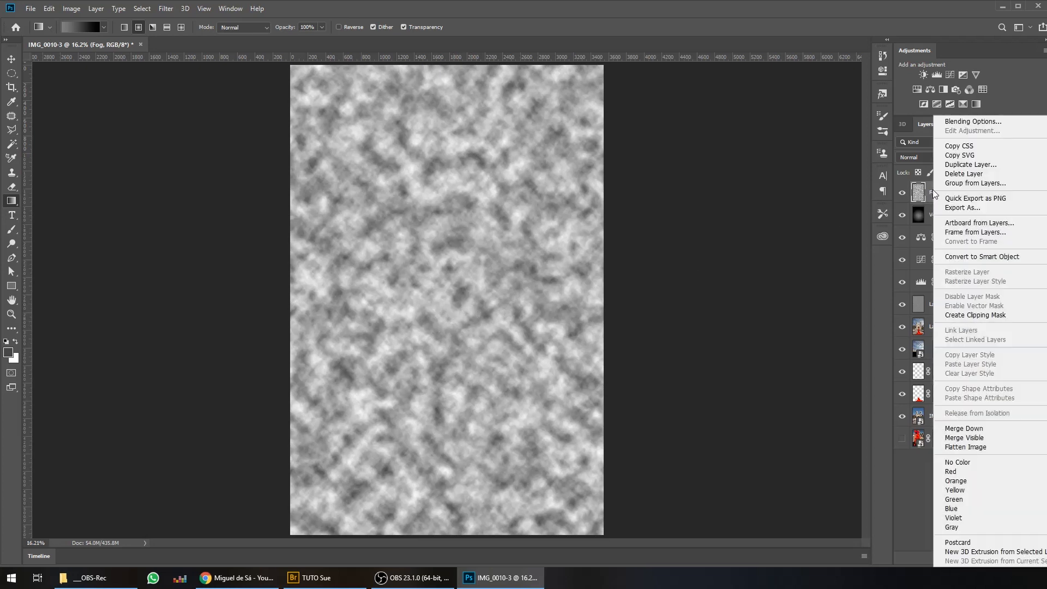
click(990, 257)
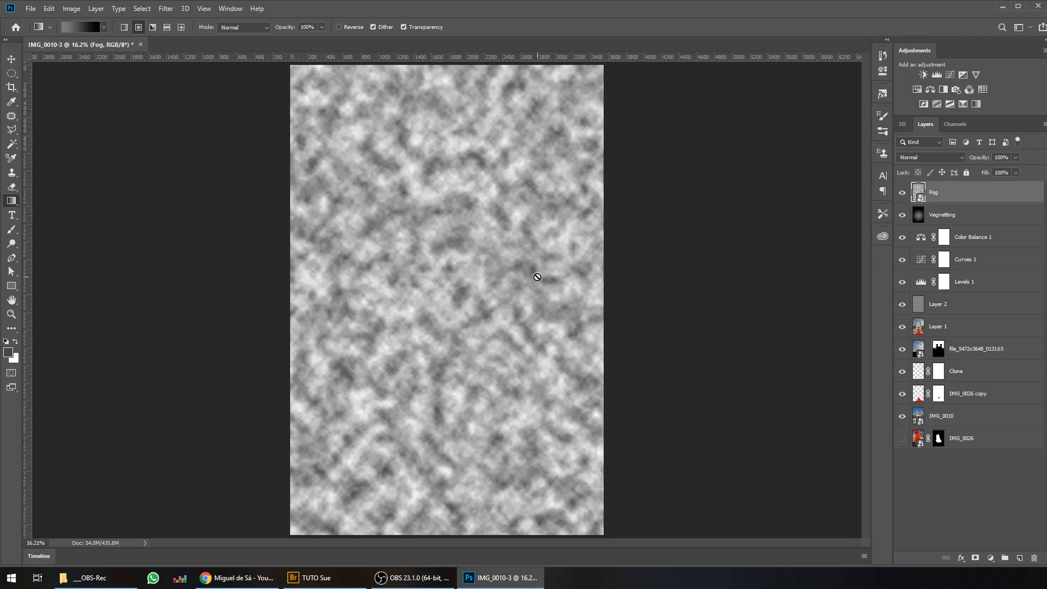
key(ctrl+t)
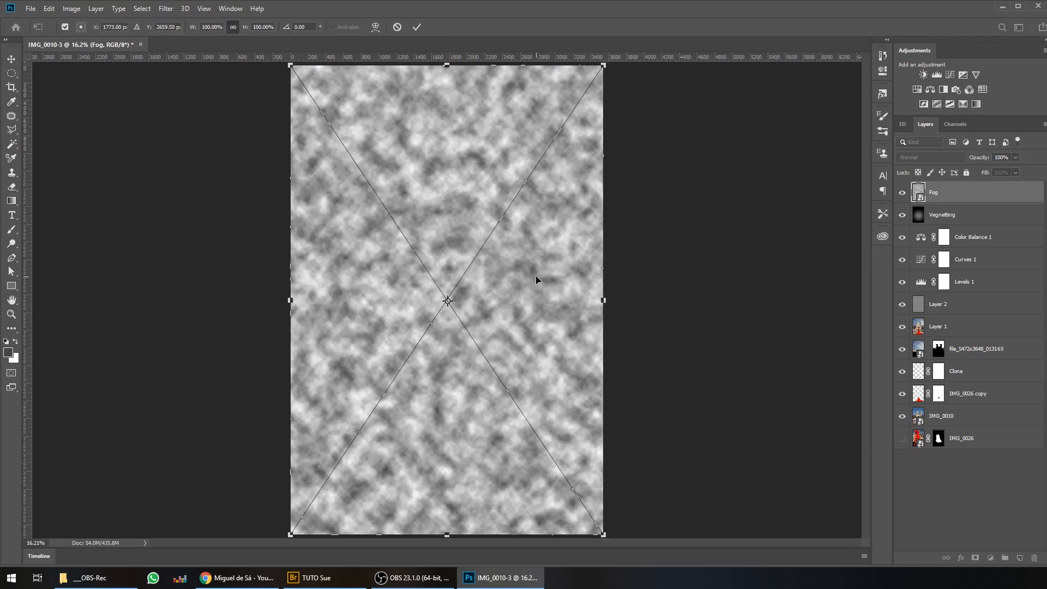
click(233, 28)
double_click(212, 26)
text(80)
key(Return)
drag(203, 29, 539, 77)
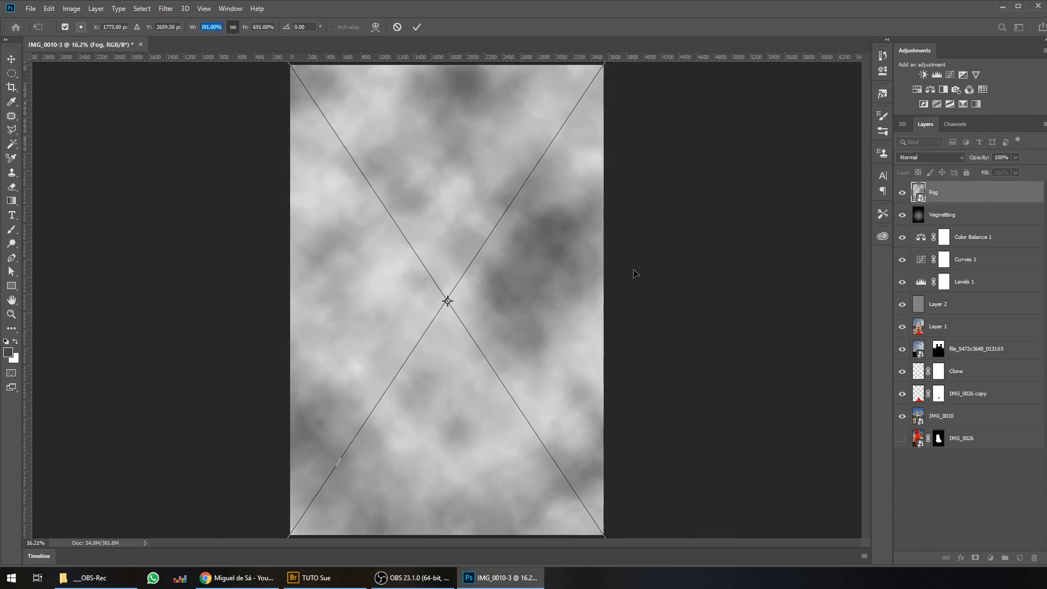
key(Return)
key(g)
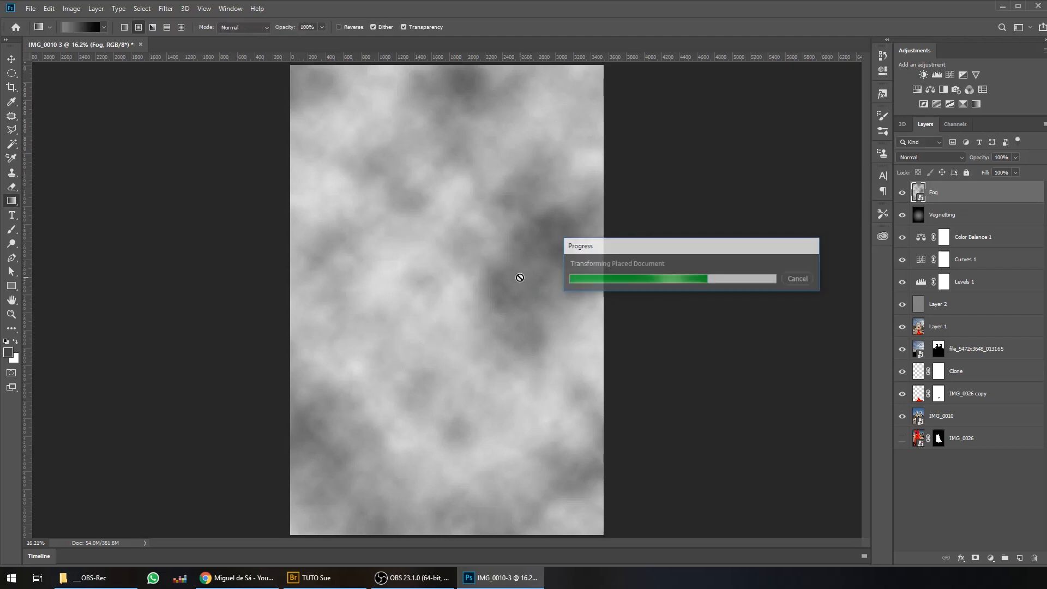
Step: Set the Fog layer's blend mode to Hard Light and hide it with a black layer mask
click(916, 158)
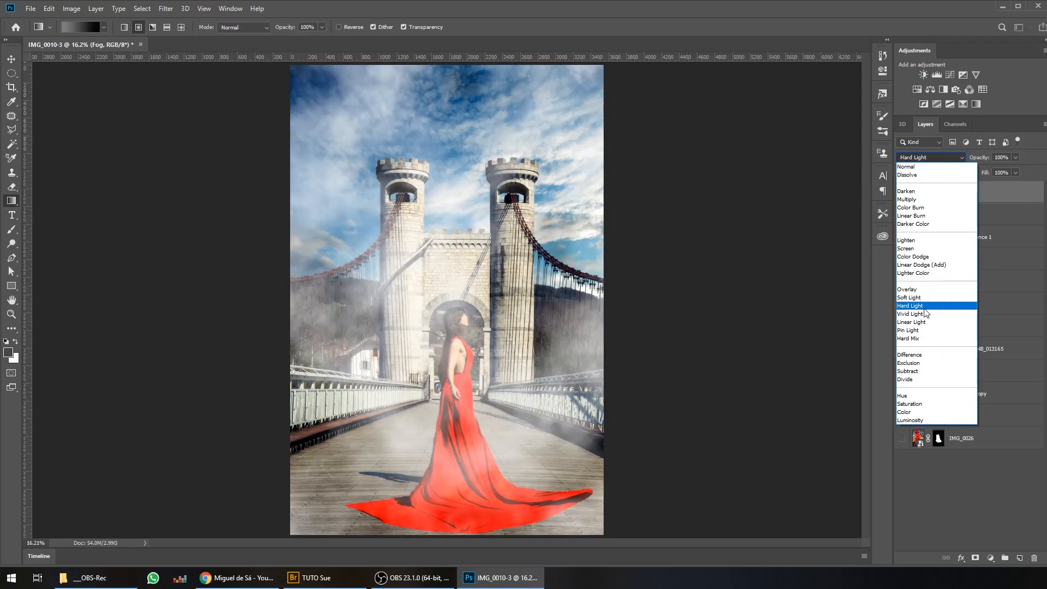
click(925, 309)
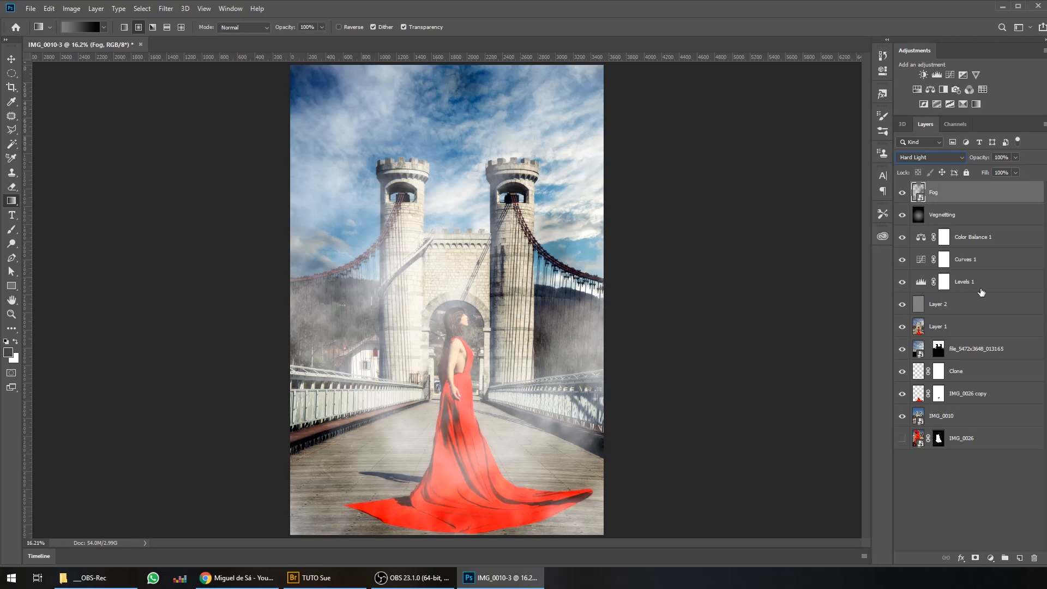
alt+click(975, 558)
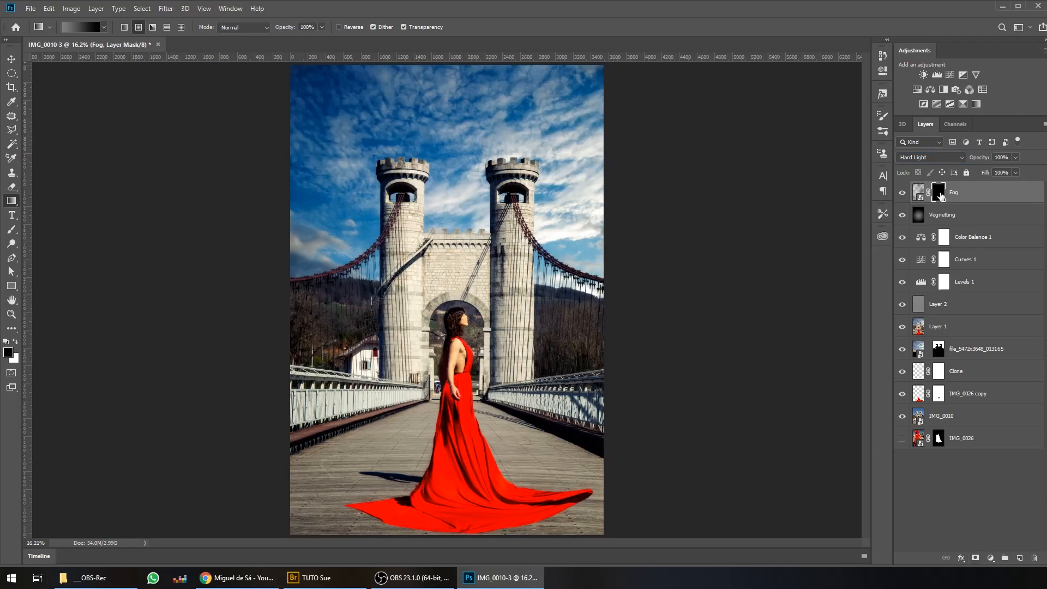
Step: Paint white on the Fog mask with a 600 px brush to reveal fog around the towers and across the bridge deck
key(b)
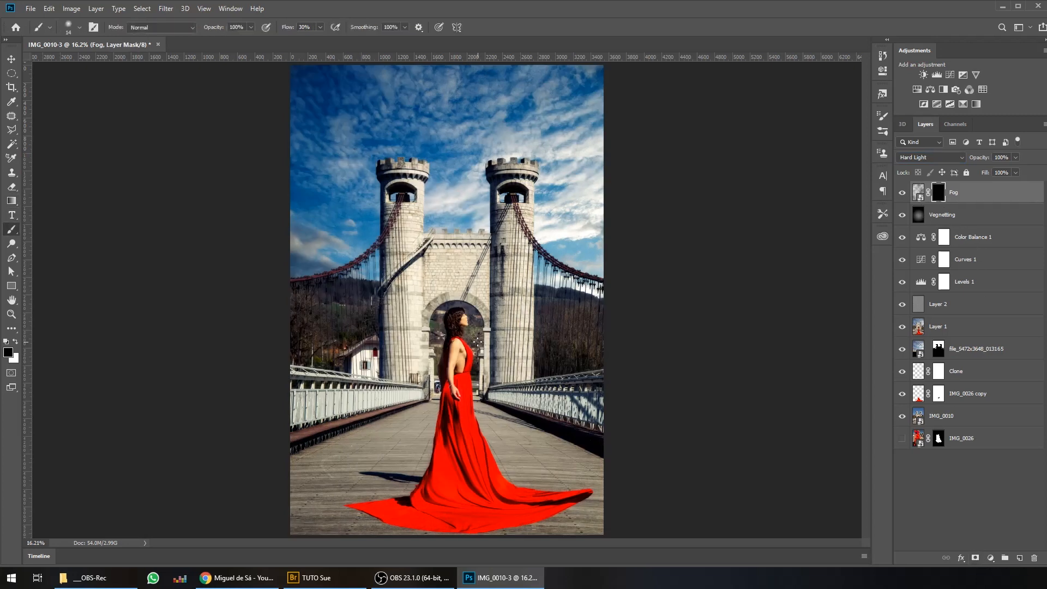
key(bracketright)
key(bracketright)
key(bracketright)
key(x)
mouse_move(381, 383)
mouse_down()
mouse_move(406, 385)
mouse_move(414, 284)
mouse_up()
mouse_move(513, 378)
mouse_down()
mouse_move(549, 416)
mouse_move(515, 405)
mouse_move(535, 433)
mouse_move(506, 431)
mouse_move(541, 453)
mouse_move(509, 430)
mouse_move(564, 382)
mouse_move(545, 369)
mouse_move(537, 301)
mouse_up()
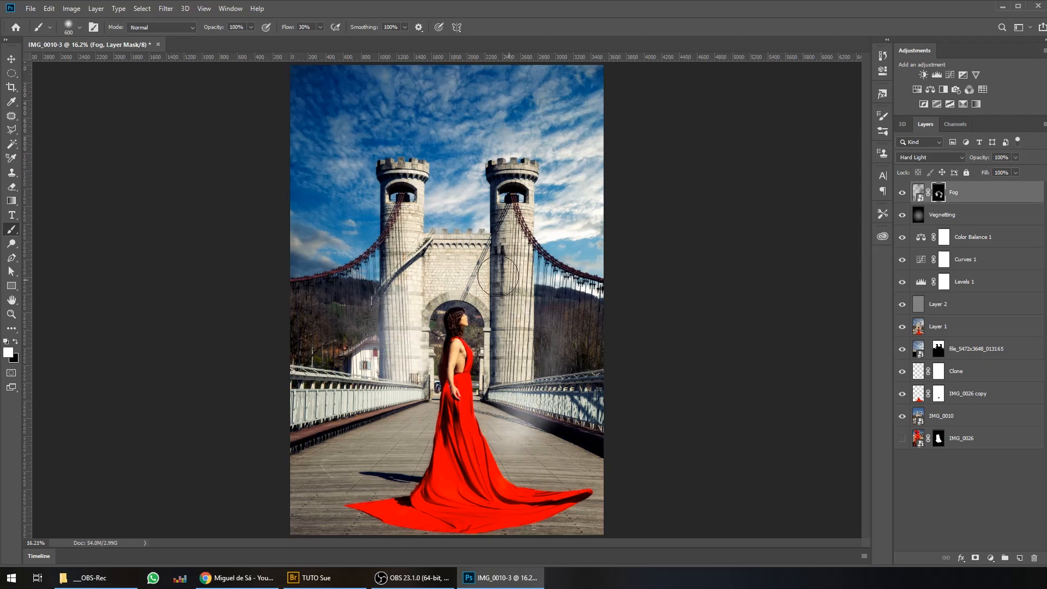
mouse_move(343, 414)
mouse_down()
mouse_move(388, 370)
mouse_move(346, 376)
mouse_move(385, 301)
mouse_move(435, 274)
mouse_move(534, 287)
mouse_up()
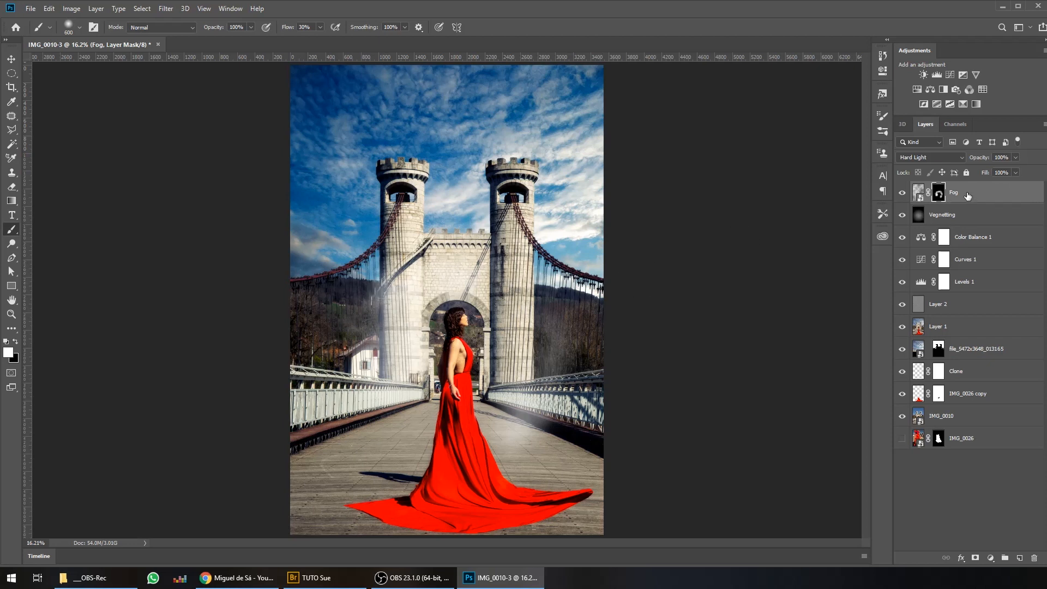
Step: Move the Fog layer directly below Layer 1 and paint more fog into its mask around both towers and the deck edge
drag(966, 194, 973, 334)
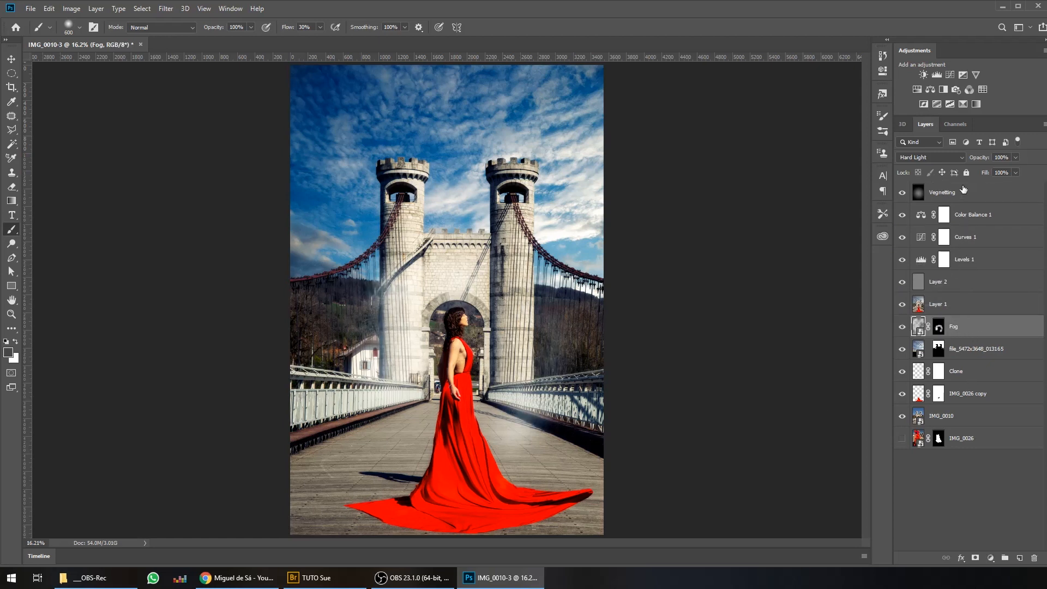
click(938, 327)
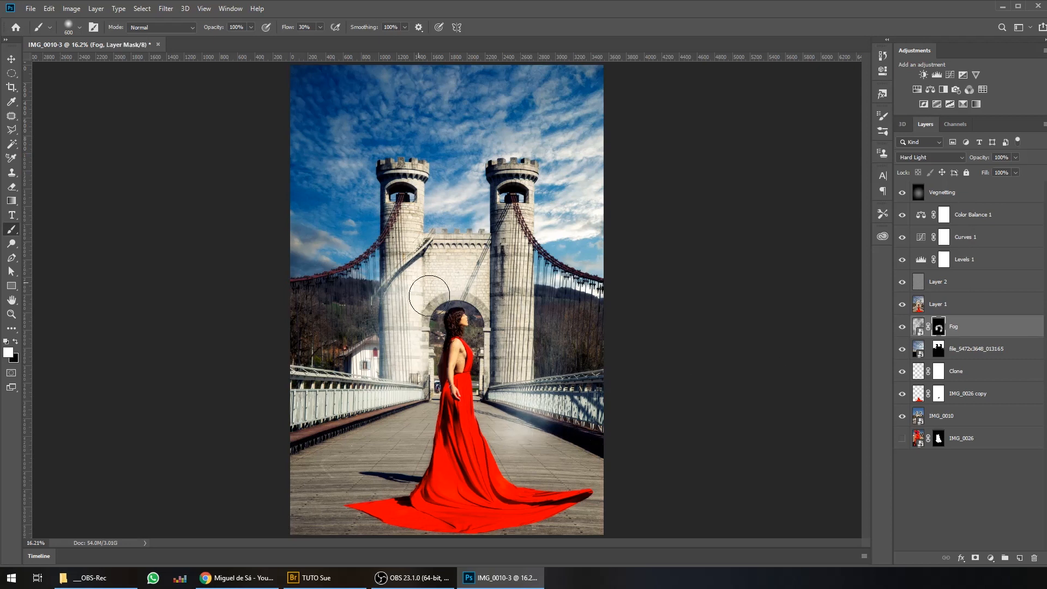
mouse_move(380, 268)
mouse_down()
mouse_move(398, 188)
mouse_move(381, 164)
mouse_move(384, 224)
mouse_move(355, 276)
mouse_up()
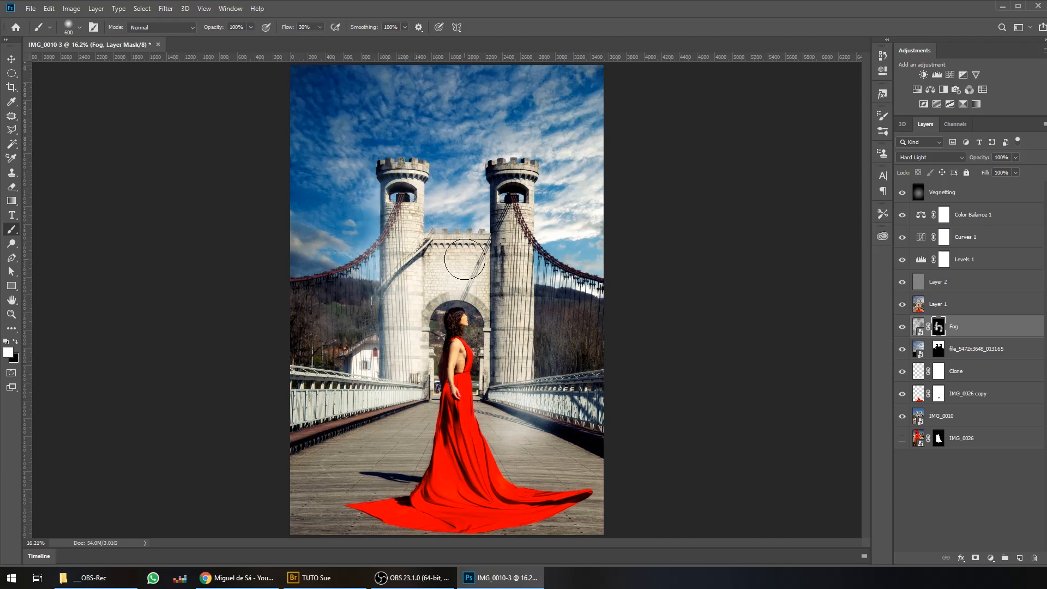
mouse_move(541, 267)
mouse_down()
mouse_move(627, 332)
mouse_move(557, 280)
mouse_move(622, 381)
mouse_move(528, 314)
mouse_move(588, 414)
mouse_move(568, 415)
mouse_move(590, 422)
mouse_move(610, 391)
mouse_move(589, 366)
mouse_move(579, 439)
mouse_move(553, 429)
mouse_move(594, 450)
mouse_move(539, 449)
mouse_move(577, 443)
mouse_move(545, 429)
mouse_up()
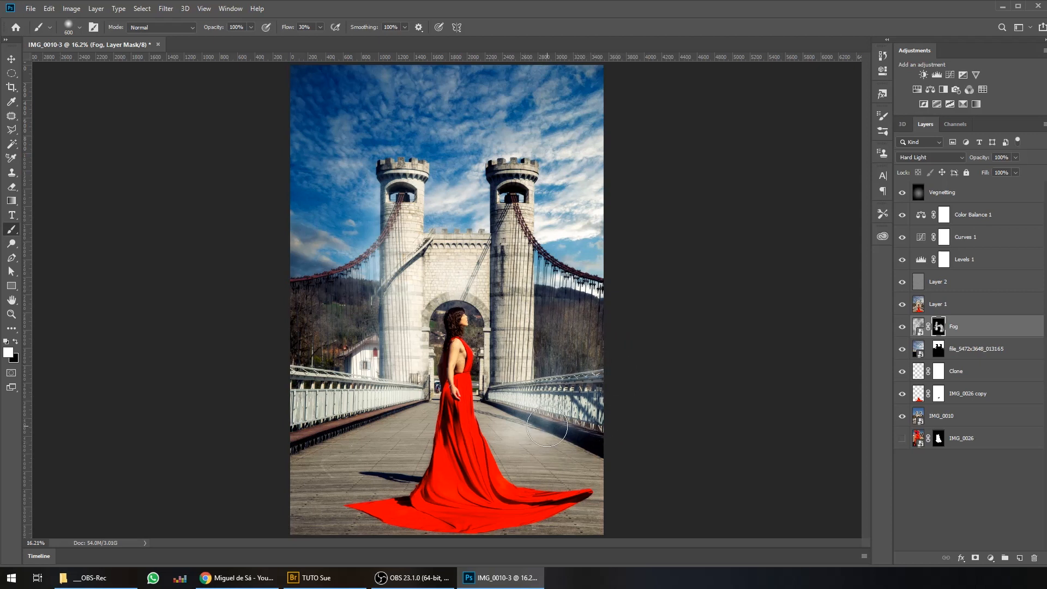
Step: Set the brush opacity to 20% for painting on the Fog mask
key(2)
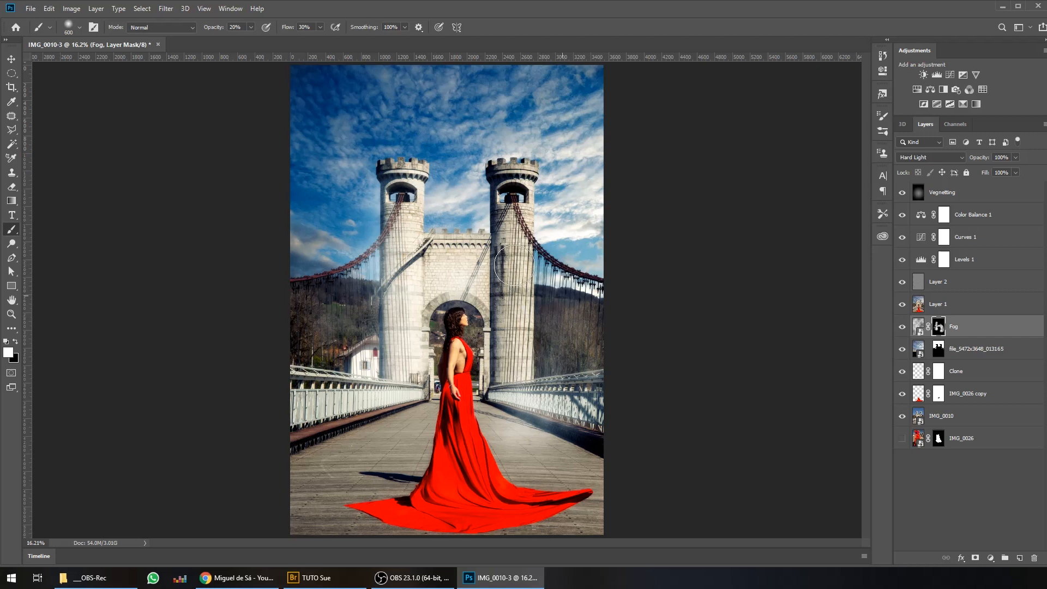